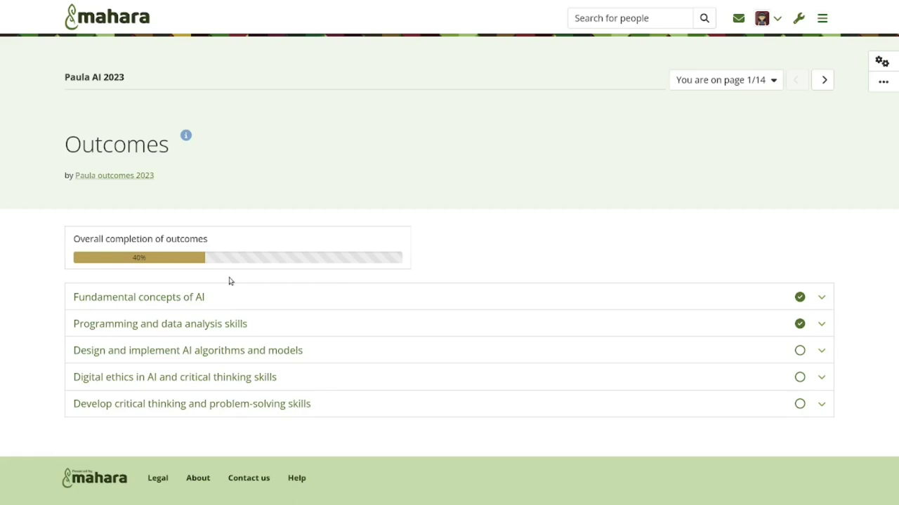
Expand the outcomes "Fundamental concepts of AI" and "Programming and data analysis skills" and review their activities, sign-offs, support and progress
{"action": "left_click", "coordinate": [234, 298]}
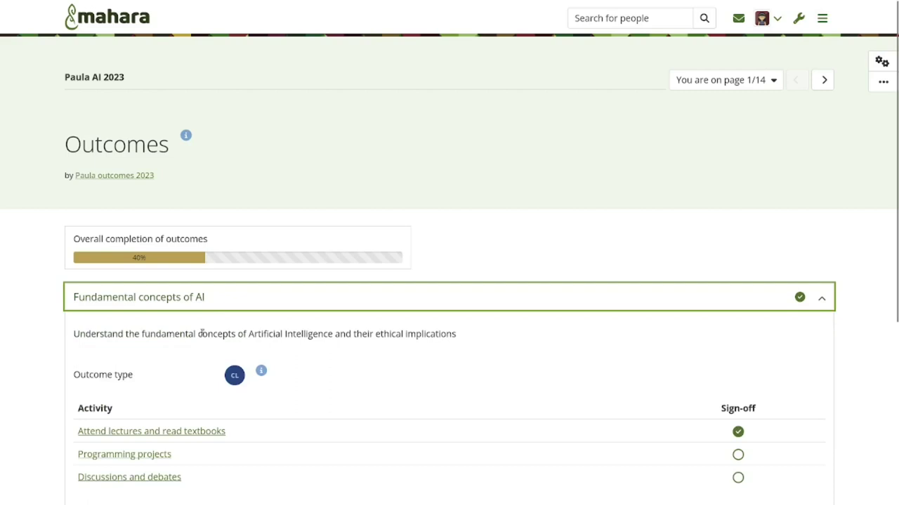
{"action": "scroll", "coordinate": [202, 337], "scroll_direction": "down", "scroll_amount": 3}
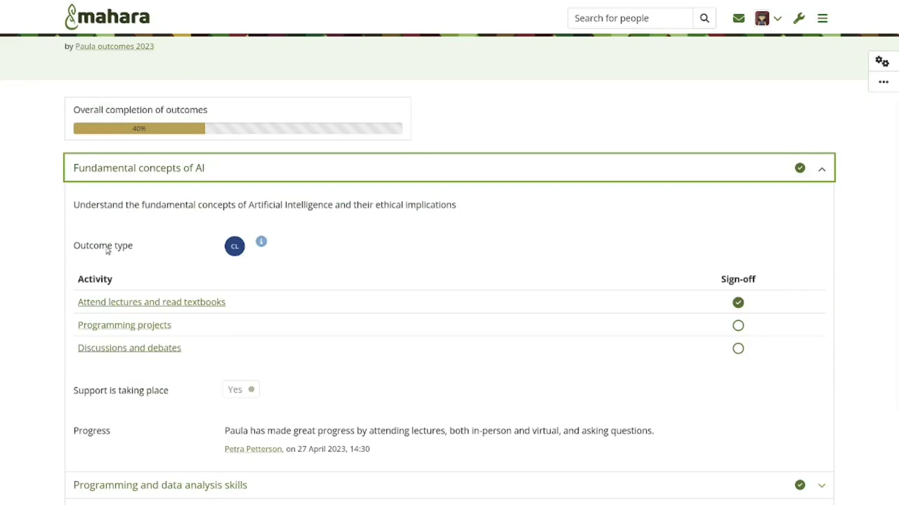
{"action": "scroll", "coordinate": [107, 251], "scroll_direction": "down", "scroll_amount": 1}
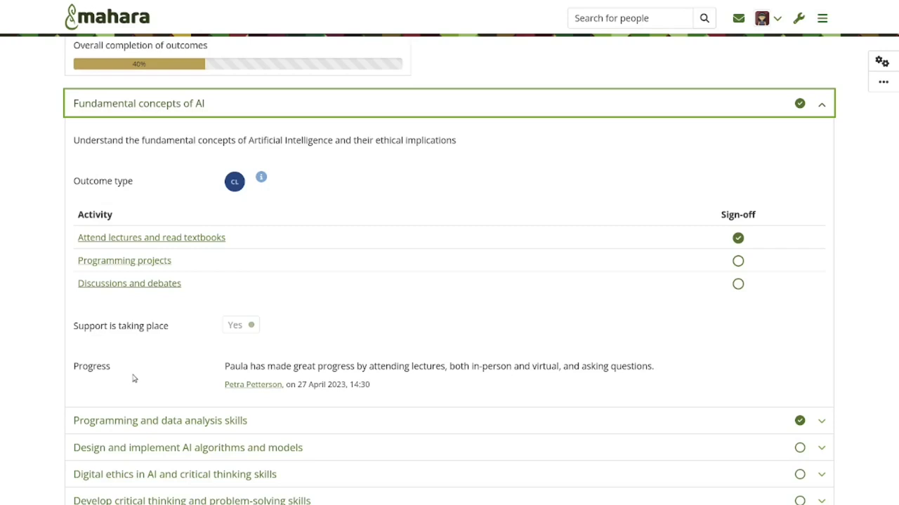
{"action": "scroll", "coordinate": [133, 380], "scroll_direction": "down", "scroll_amount": 1}
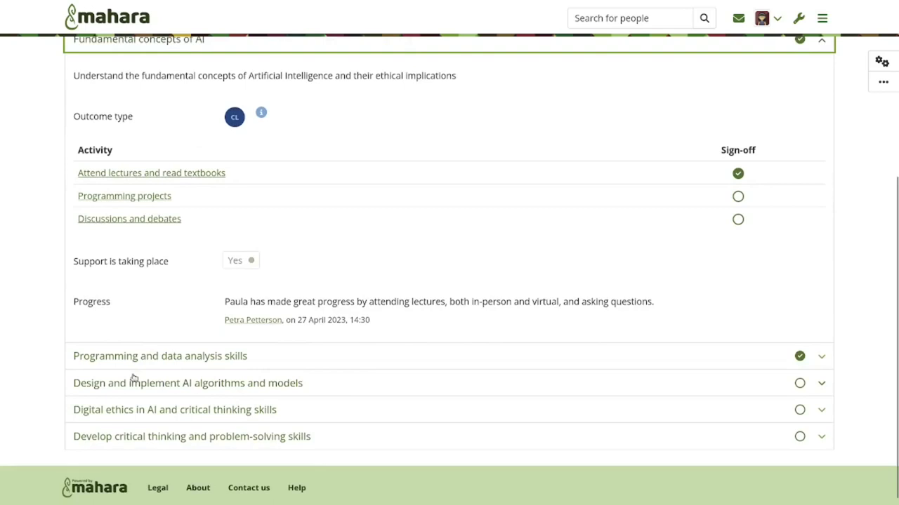
{"action": "left_click", "coordinate": [292, 364]}
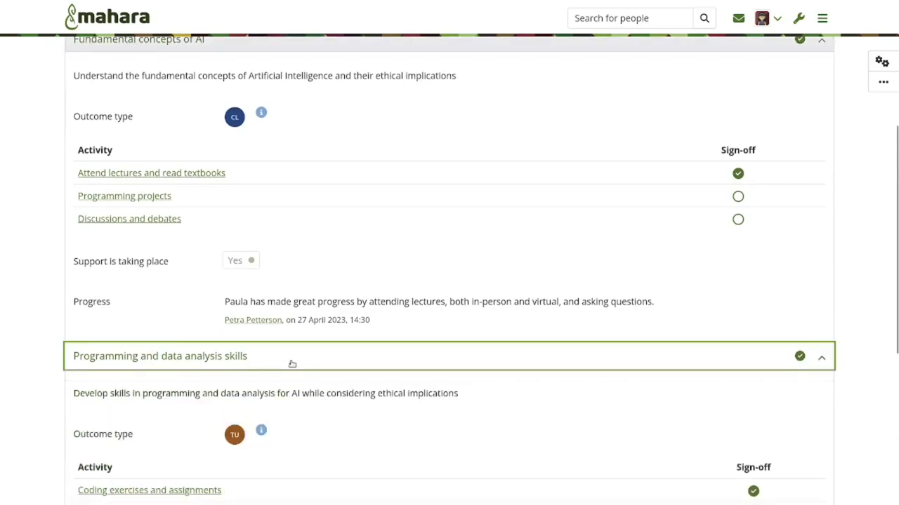
{"action": "scroll", "coordinate": [292, 364], "scroll_direction": "down", "scroll_amount": 1}
{"action": "scroll", "coordinate": [292, 364], "scroll_direction": "down", "scroll_amount": 1}
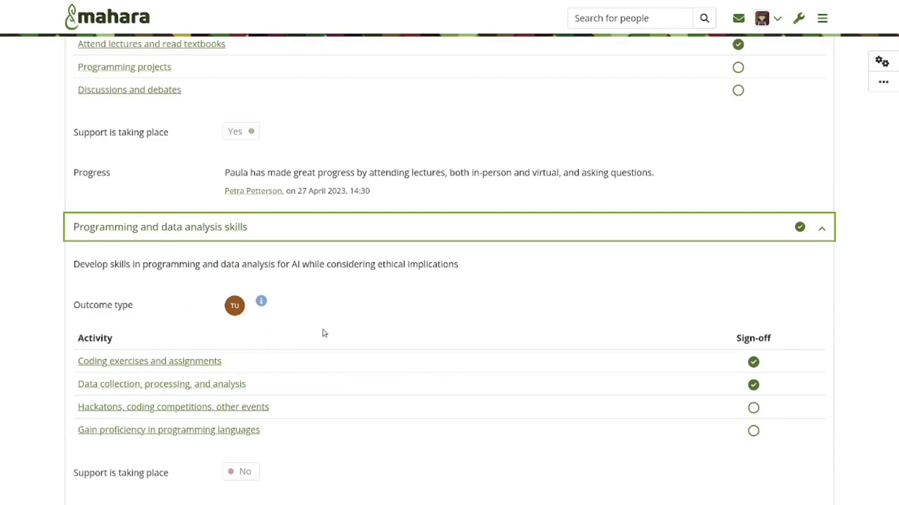
{"action": "scroll", "coordinate": [323, 334], "scroll_direction": "up", "scroll_amount": 3}
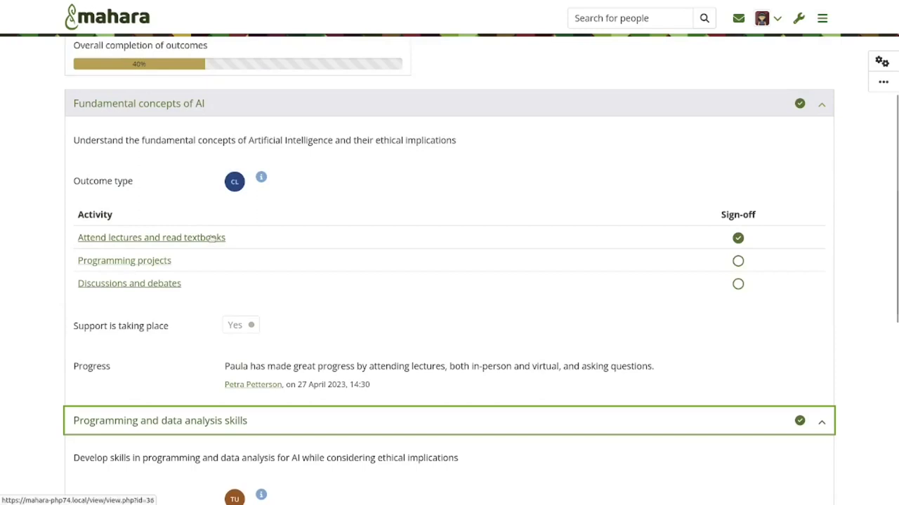
Open the activity page "Attend lectures and read textbooks" and expand the activity description to review its details down to Checkpoint 1
{"action": "left_click", "coordinate": [212, 239]}
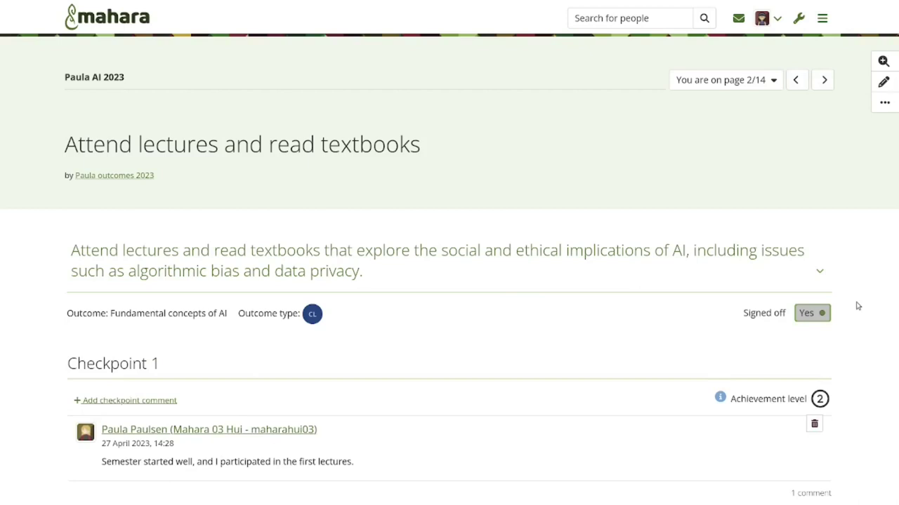
{"action": "left_click", "coordinate": [686, 259]}
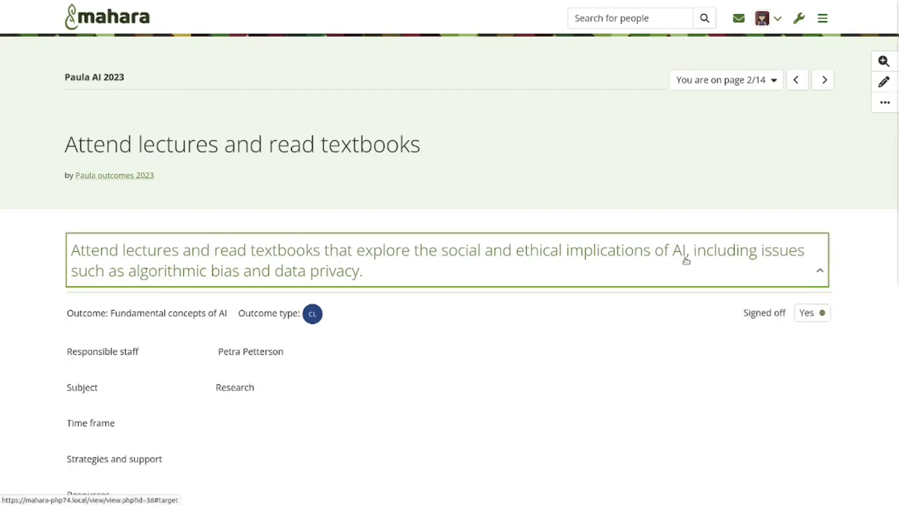
{"action": "scroll", "coordinate": [684, 260], "scroll_direction": "down", "scroll_amount": 2}
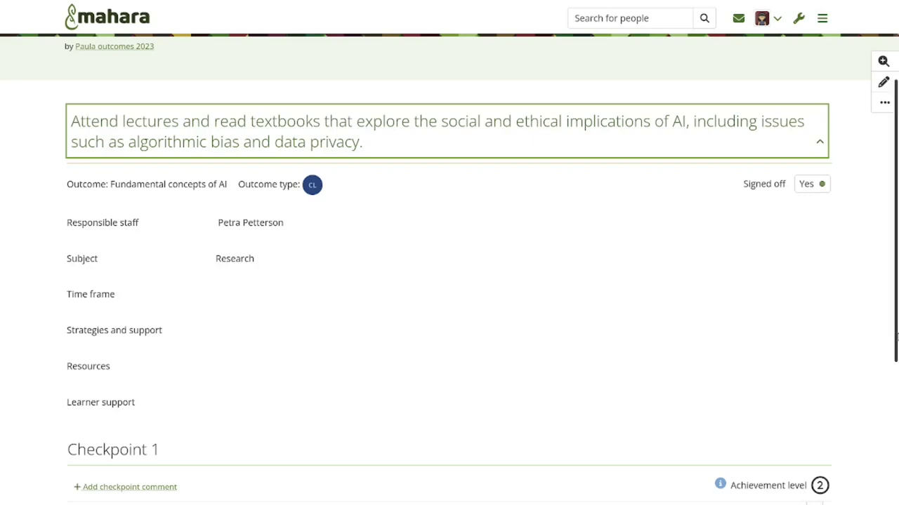
{"action": "scroll", "coordinate": [896, 337], "scroll_direction": "down", "scroll_amount": 2}
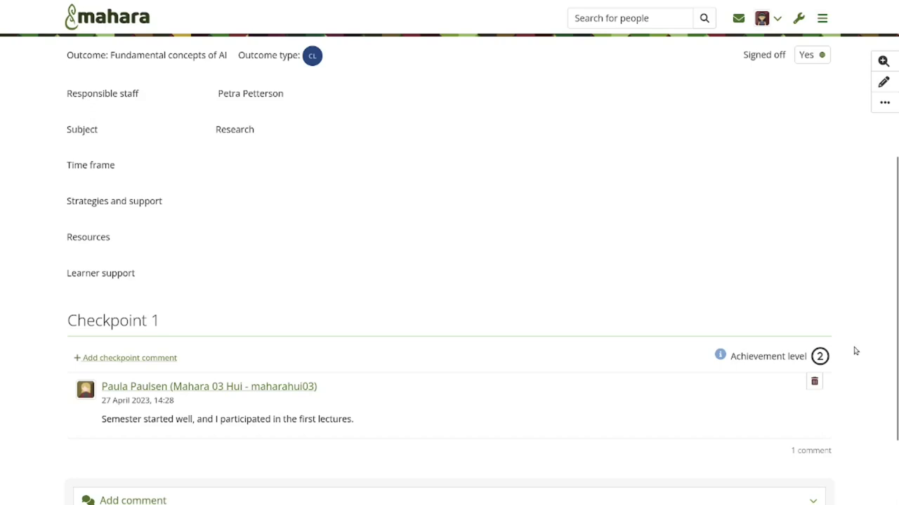
Check the achievement level information for Checkpoint 1 and return to the portfolio's Outcomes page
{"action": "left_click", "coordinate": [721, 356]}
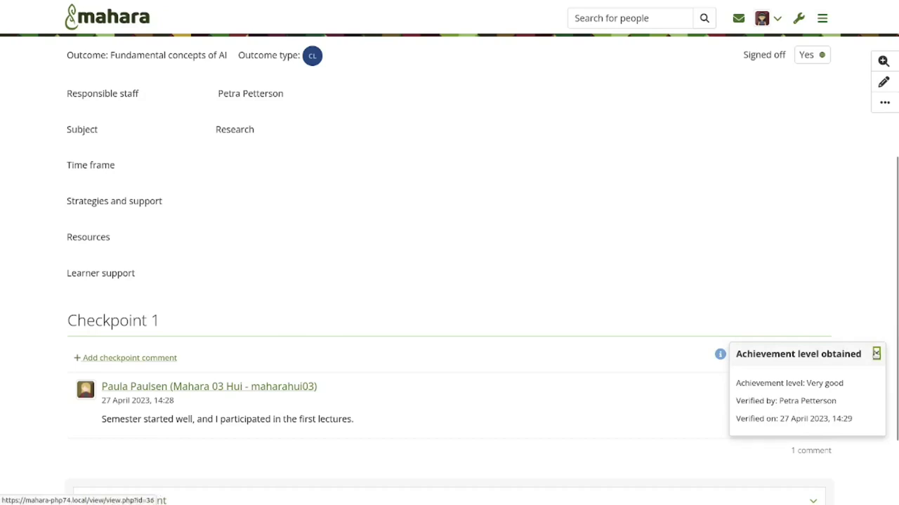
{"action": "left_click", "coordinate": [877, 354]}
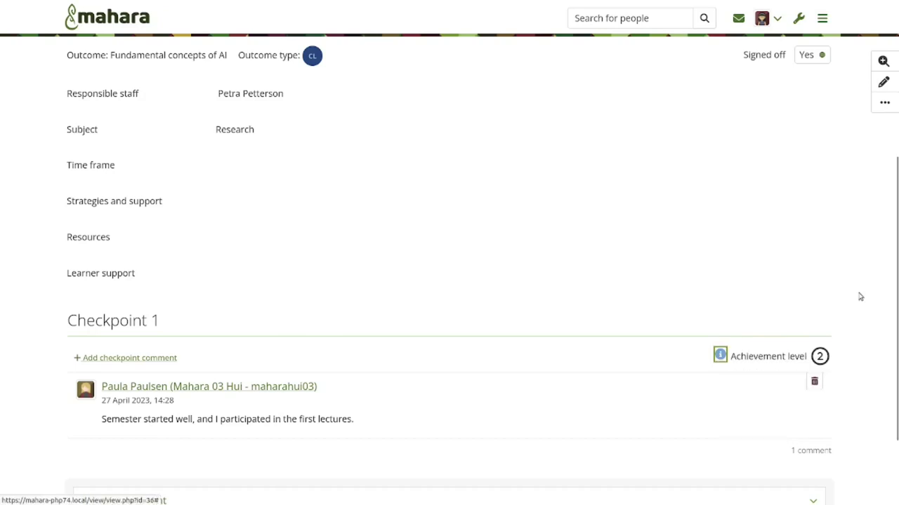
{"action": "scroll", "coordinate": [860, 297], "scroll_direction": "up", "scroll_amount": 5}
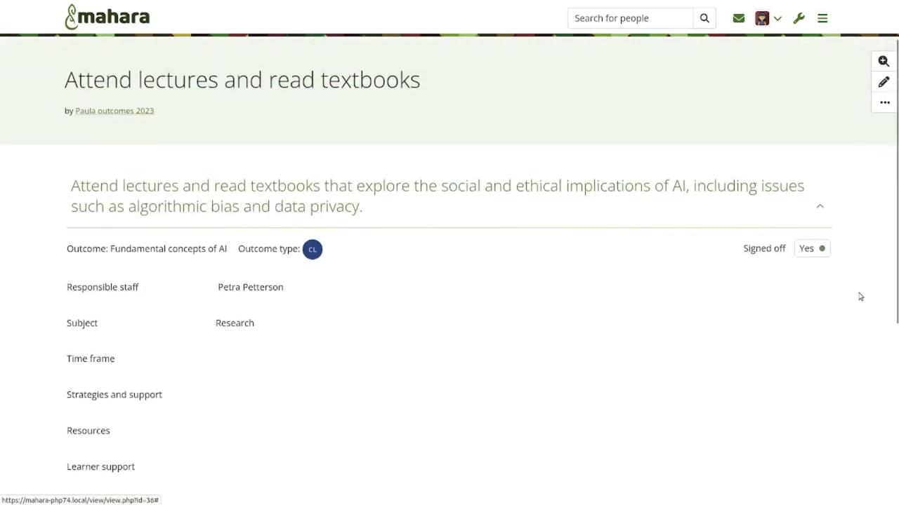
{"action": "left_click", "coordinate": [754, 81]}
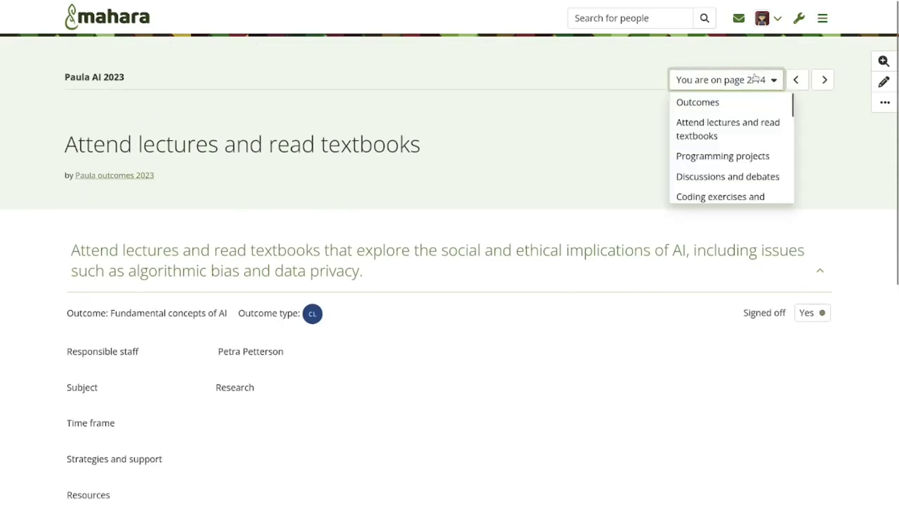
{"action": "left_click", "coordinate": [719, 102]}
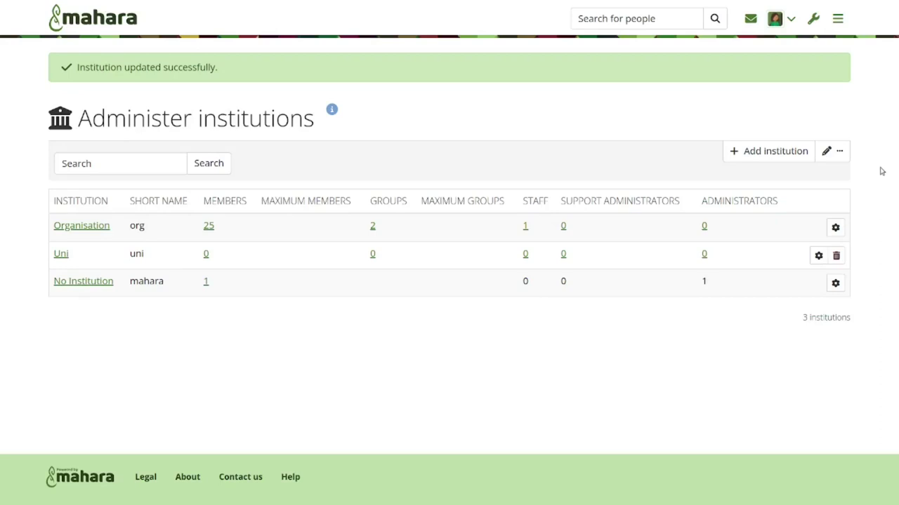
Locate the Outcomes portfolio option in the Organisation institution's settings and submit the settings form
{"action": "left_click", "coordinate": [835, 226]}
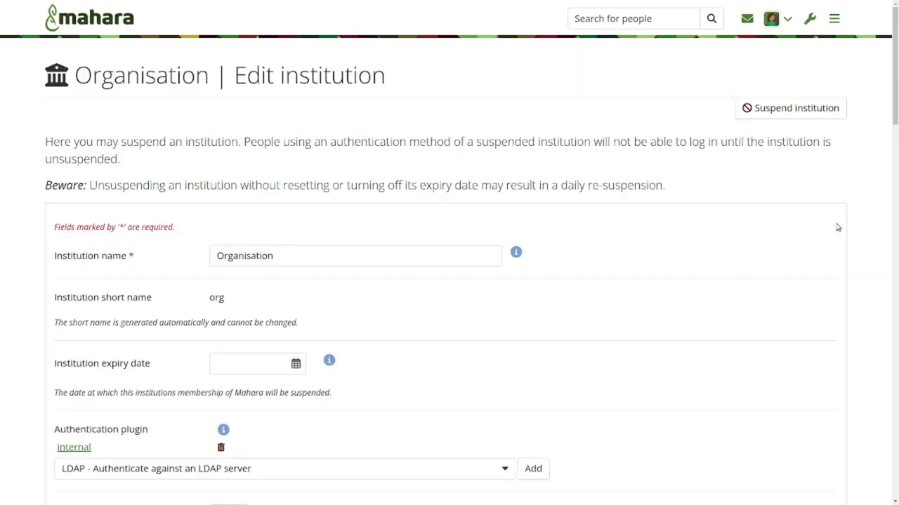
{"action": "scroll", "coordinate": [883, 293], "scroll_direction": "down", "scroll_amount": 8}
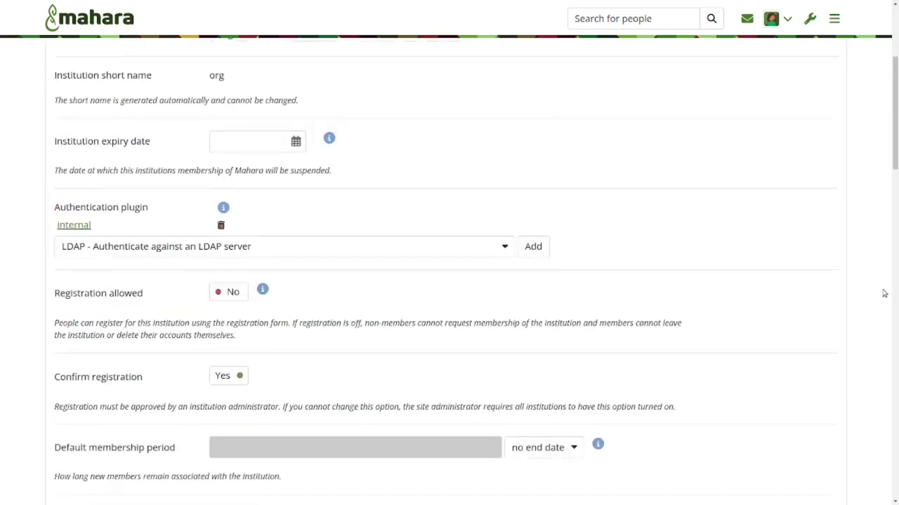
{"action": "scroll", "coordinate": [883, 294], "scroll_direction": "down", "scroll_amount": 10}
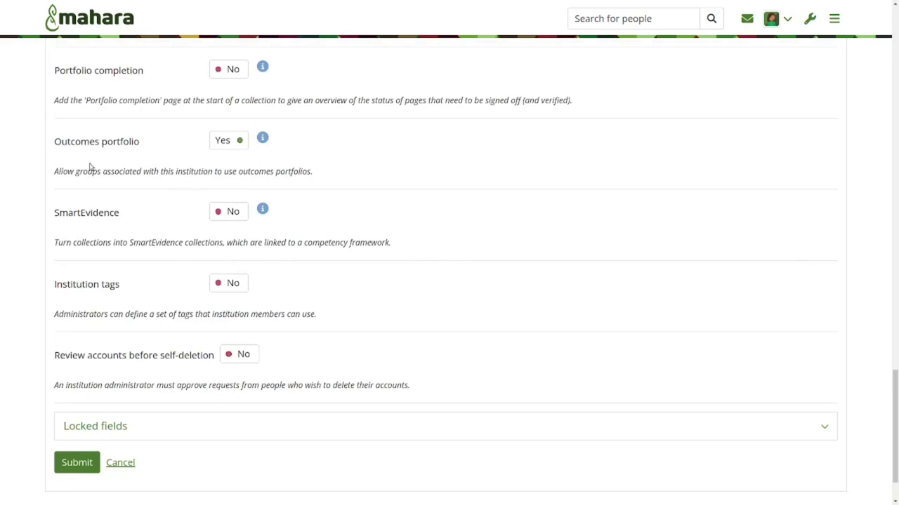
{"action": "left_click_drag", "start_coordinate": [140, 145], "coordinate": [57, 147]}
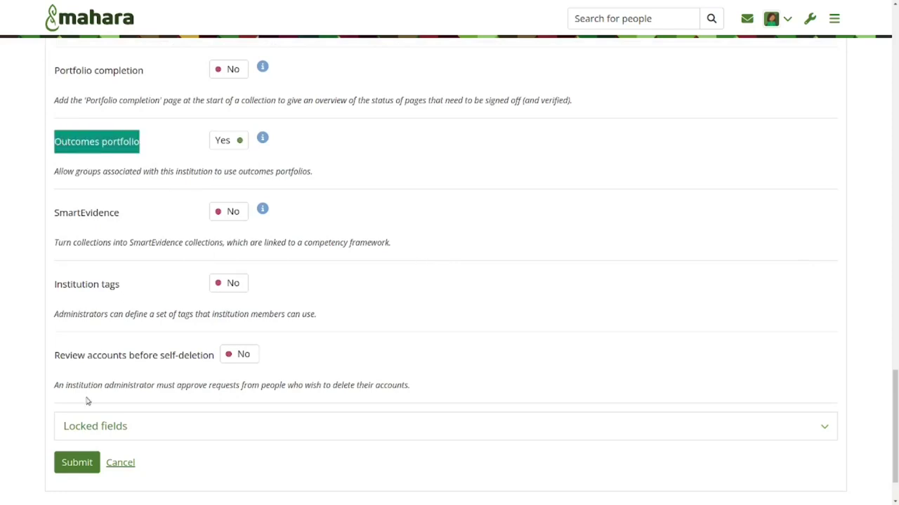
{"action": "left_click", "coordinate": [86, 463]}
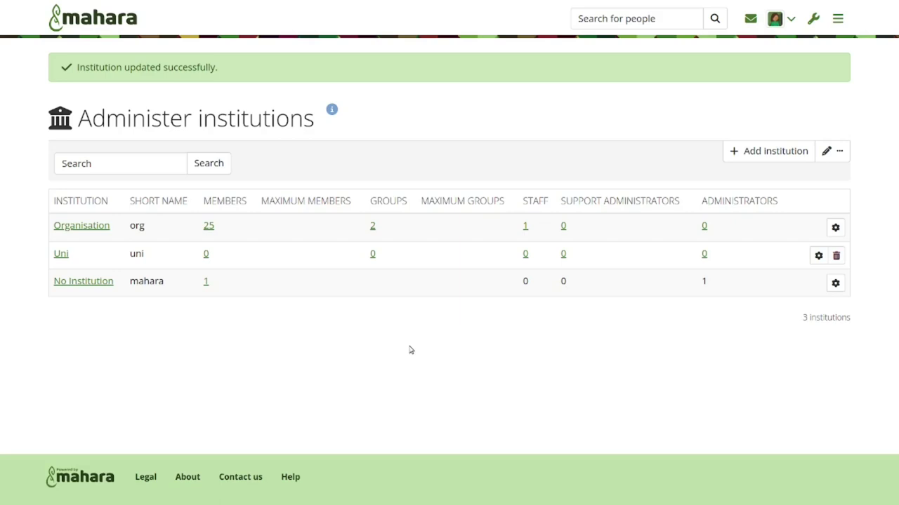
Switch to LibreOffice Calc and examine the Institution, Outcome type, Outcome type abbreviation and CSS class columns in outcome_types_generic.csv
{"action": "key", "text": "alt+Tab"}
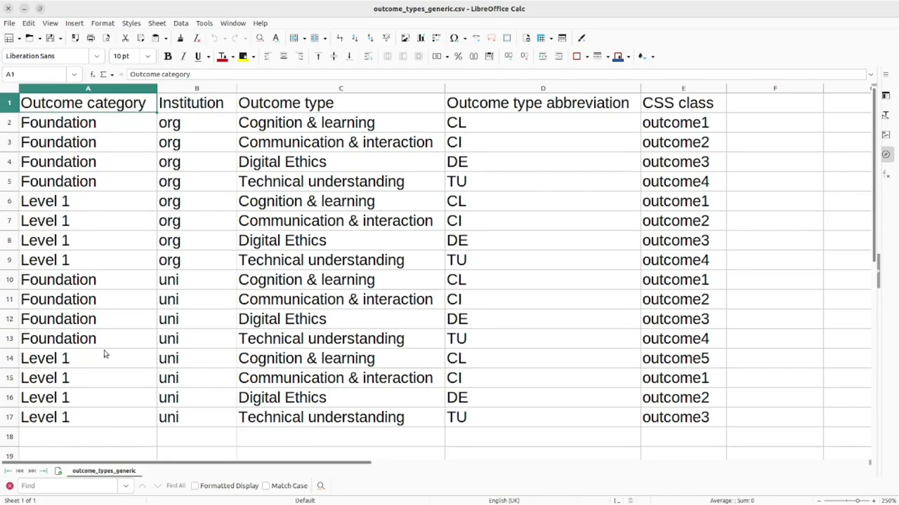
{"action": "left_click", "coordinate": [206, 103]}
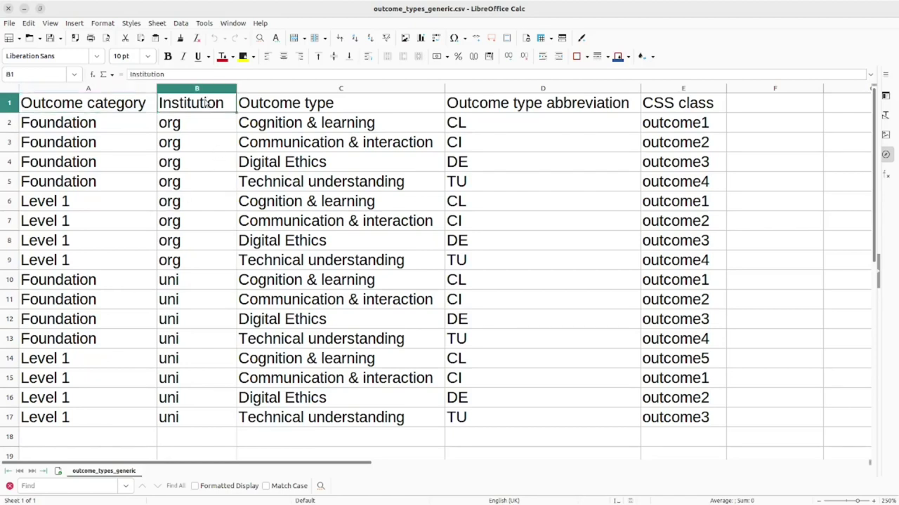
{"action": "left_click", "coordinate": [303, 105]}
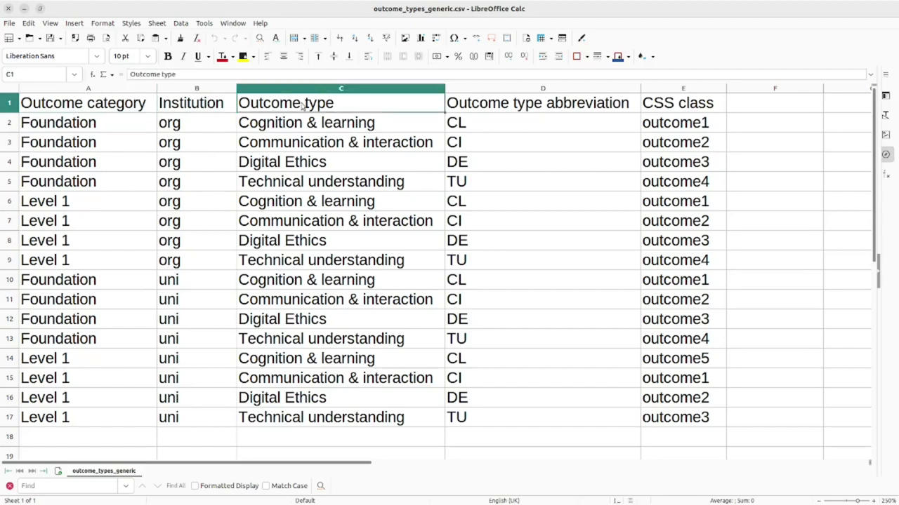
{"action": "left_click", "coordinate": [475, 104]}
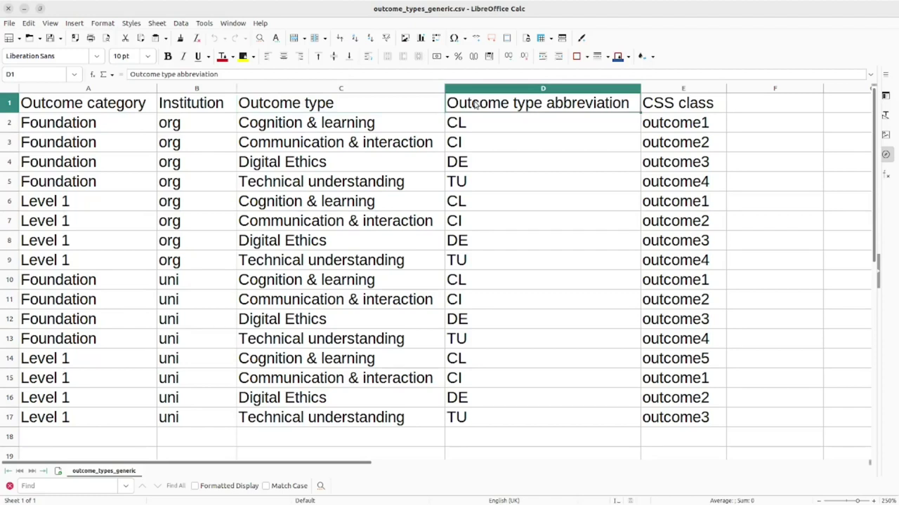
{"action": "left_click", "coordinate": [699, 103]}
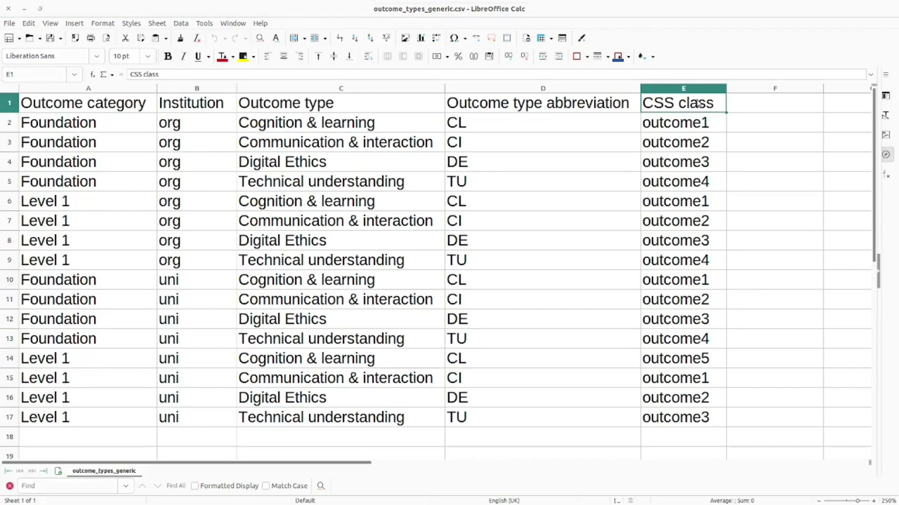
Switch to outcome_subjects_generic.csv and examine its Institution, Subject and Subject abbreviation columns
{"action": "key", "text": "alt+Tab"}
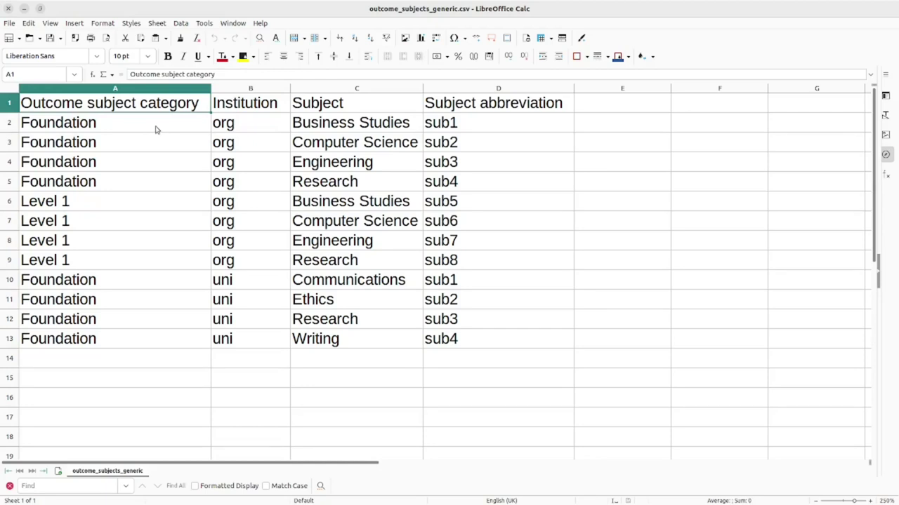
{"action": "left_click", "coordinate": [268, 105]}
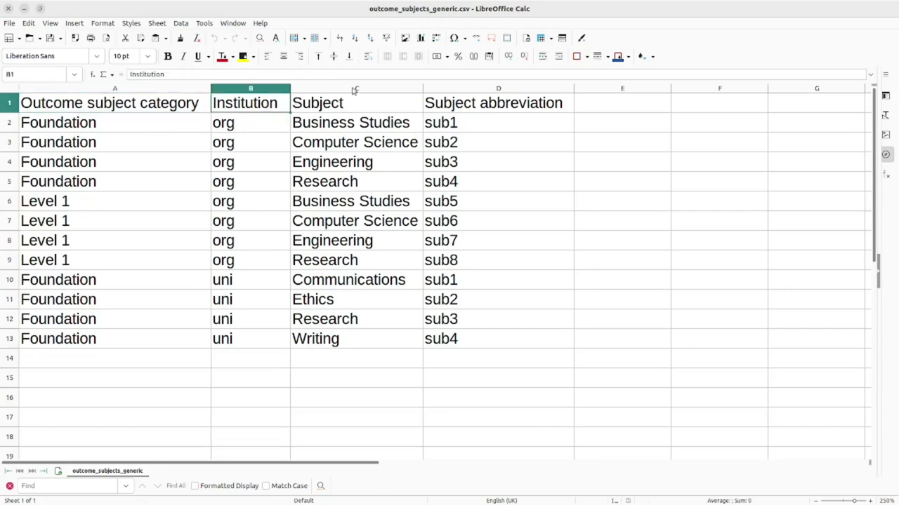
{"action": "left_click", "coordinate": [355, 89]}
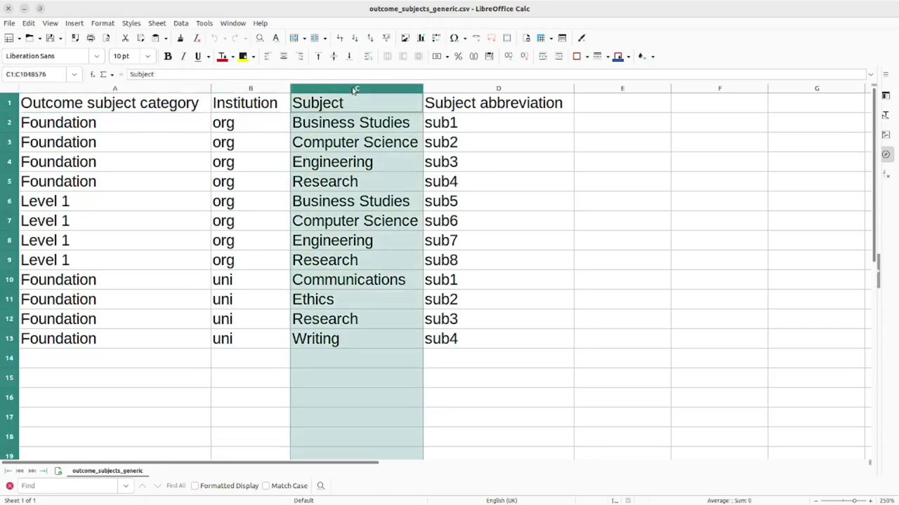
{"action": "left_click", "coordinate": [498, 89]}
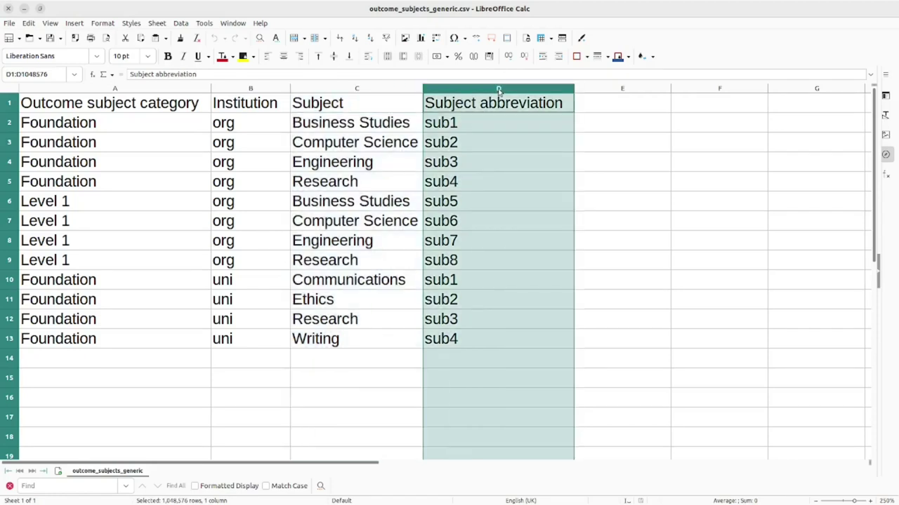
{"action": "left_click", "coordinate": [509, 128]}
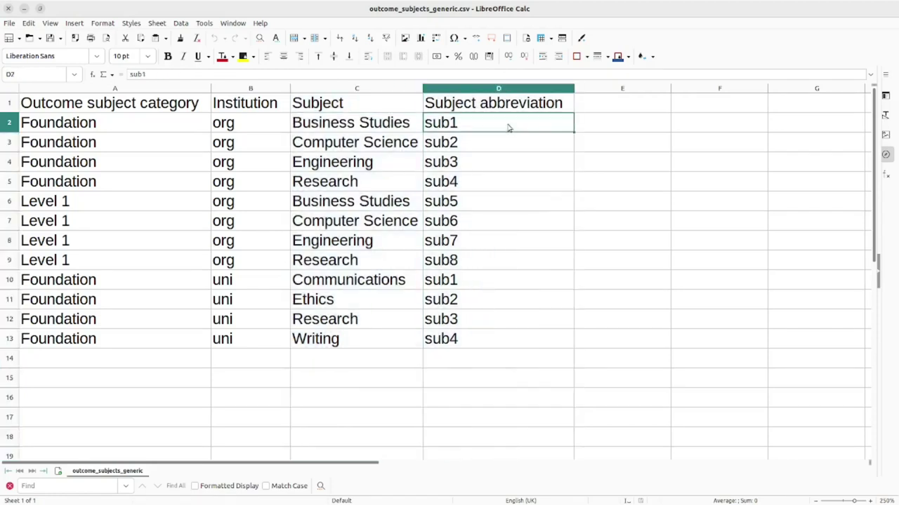
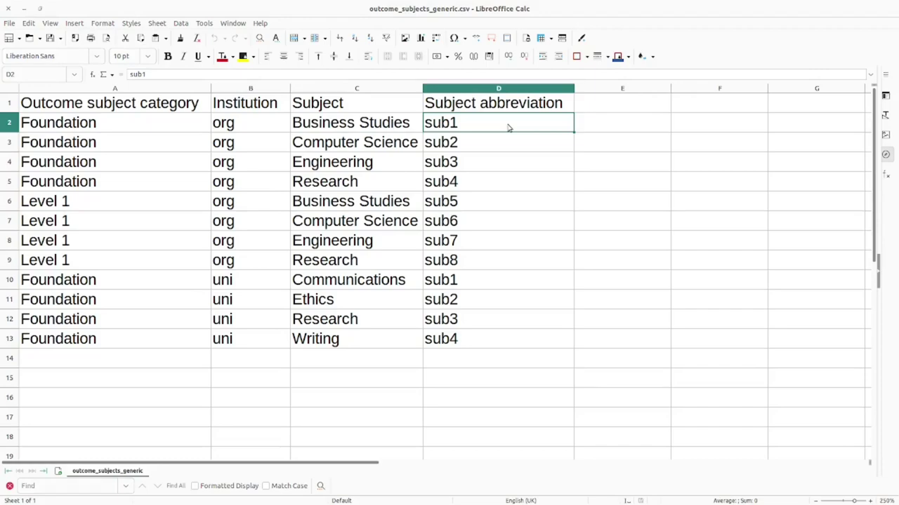
Switch back to Mahara, open the outcomes group's settings and choose Outcomes: Member, Tutor, Administrator as the group type and roles
{"action": "key", "text": "alt+Tab"}
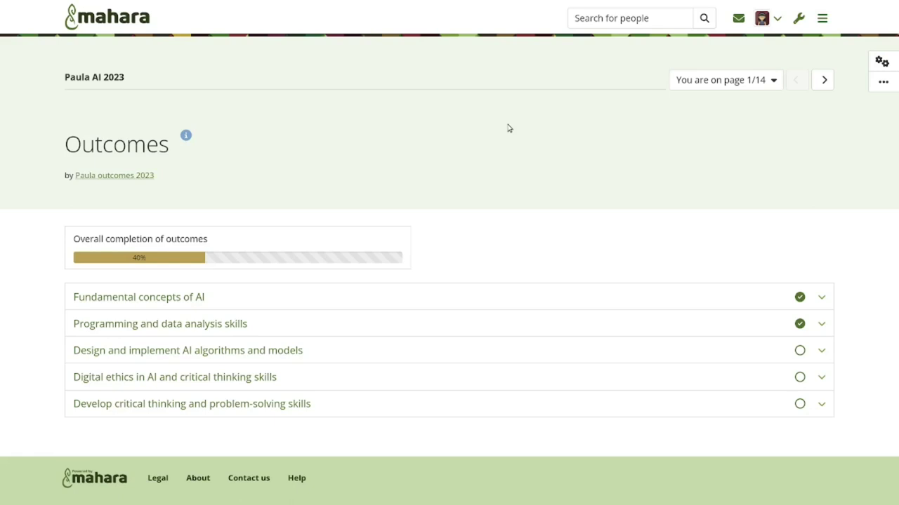
{"action": "left_click", "coordinate": [147, 175]}
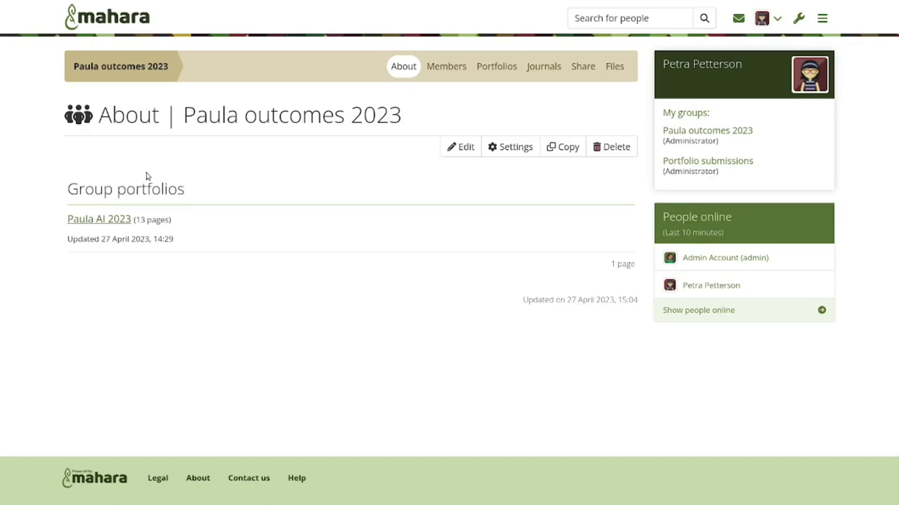
{"action": "left_click", "coordinate": [515, 149]}
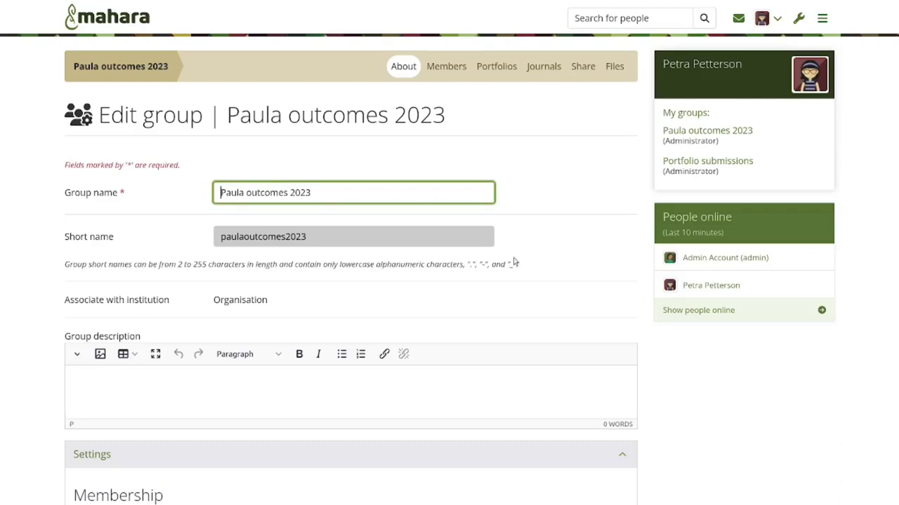
{"action": "scroll", "coordinate": [513, 262], "scroll_direction": "down", "scroll_amount": 4}
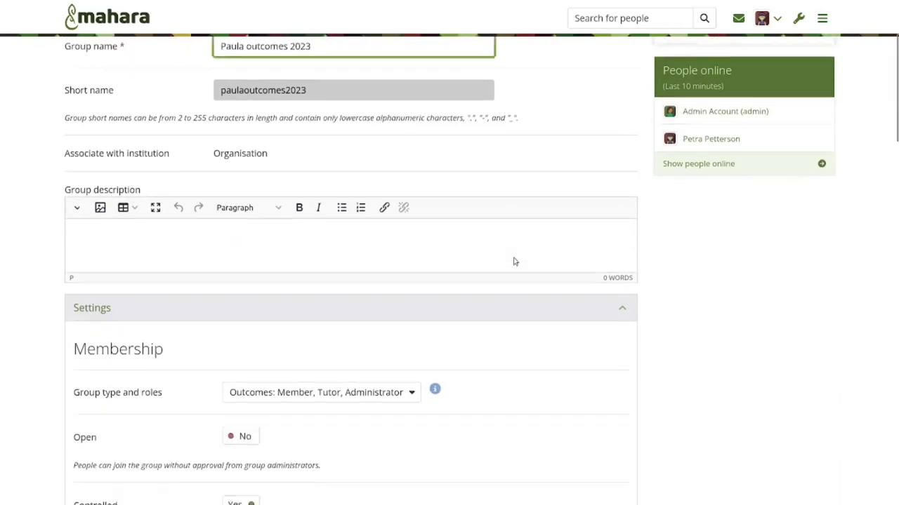
{"action": "scroll", "coordinate": [513, 262], "scroll_direction": "down", "scroll_amount": 1}
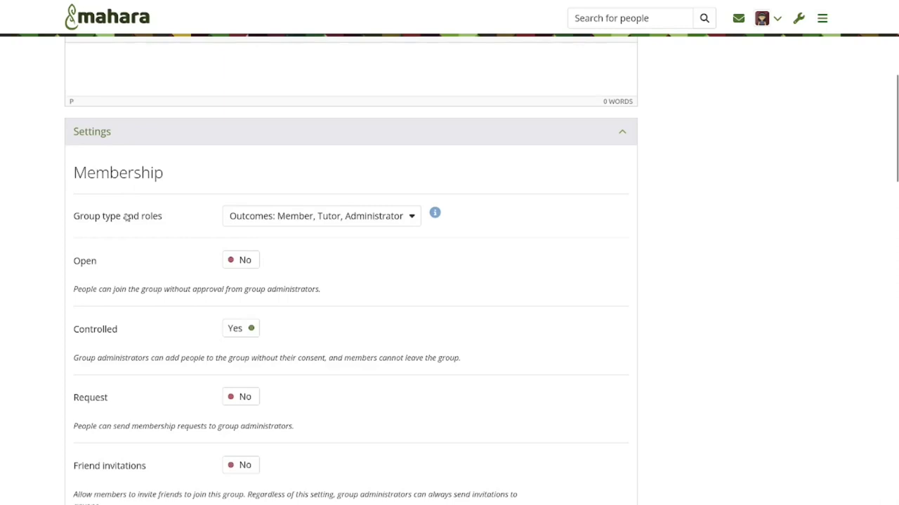
{"action": "left_click", "coordinate": [278, 219]}
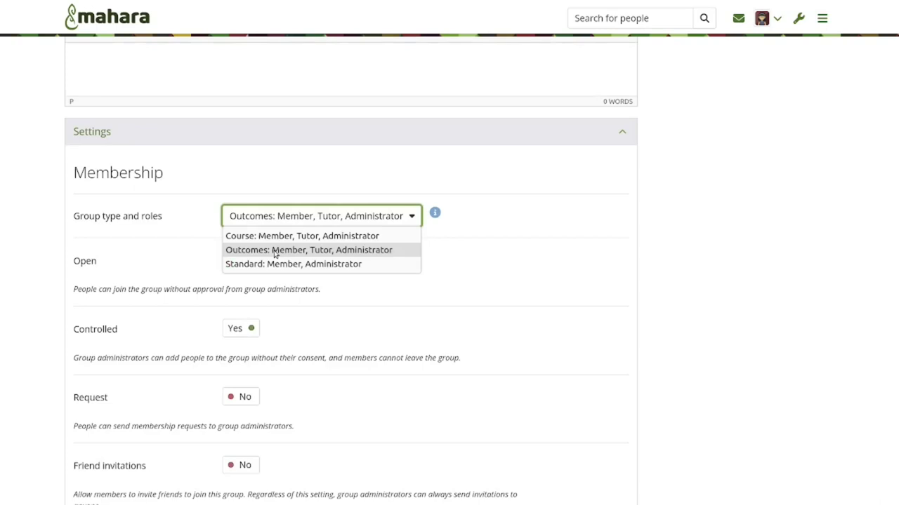
{"action": "left_click", "coordinate": [275, 252]}
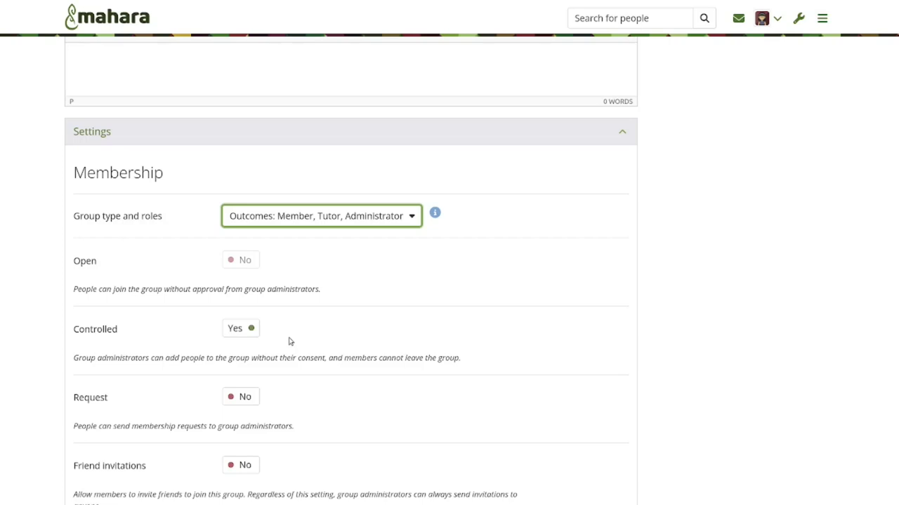
Review the group's remaining membership, content and general notification settings and save the group
{"action": "scroll", "coordinate": [288, 341], "scroll_direction": "down", "scroll_amount": 6}
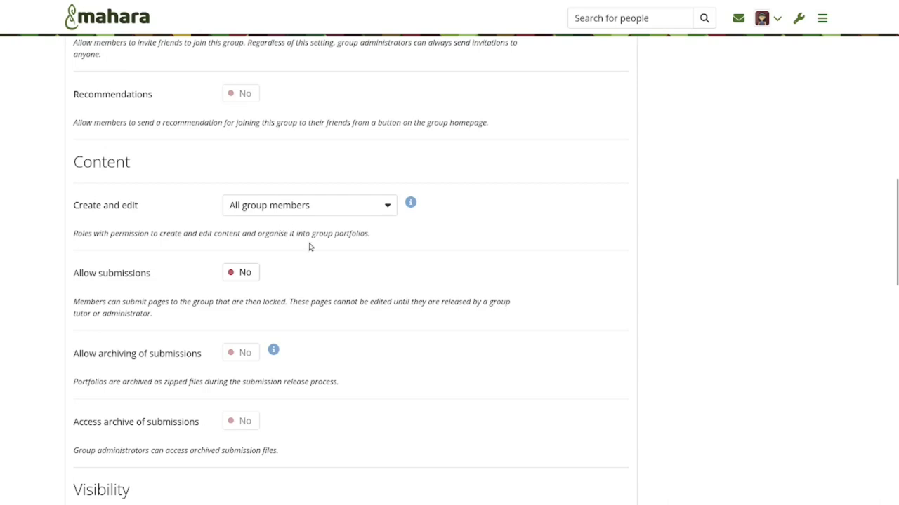
{"action": "scroll", "coordinate": [309, 246], "scroll_direction": "down", "scroll_amount": 10}
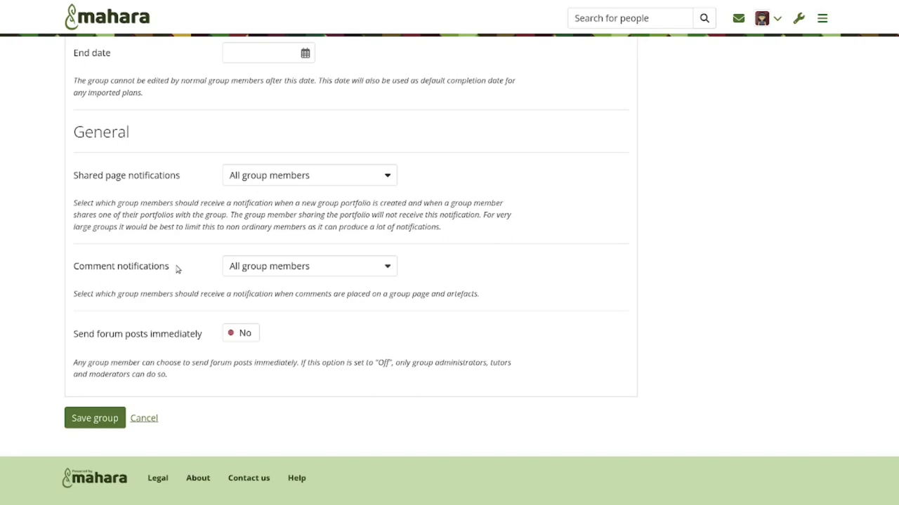
{"action": "left_click", "coordinate": [92, 425]}
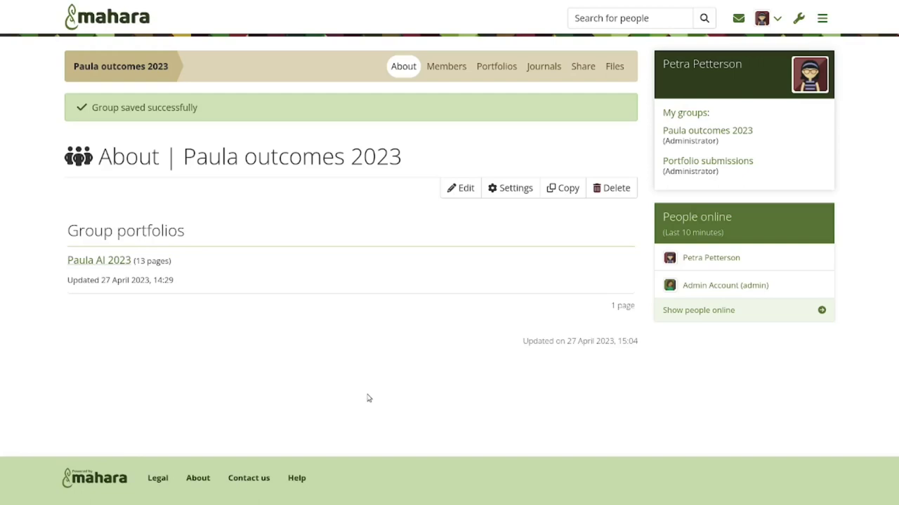
Go to the group's portfolios and open the AI 2023 collection for configuration
{"action": "left_click", "coordinate": [490, 65]}
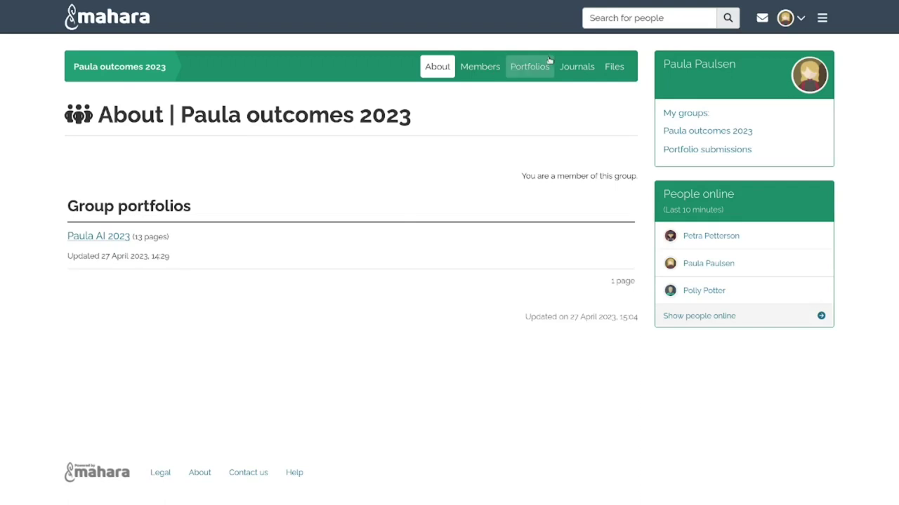
{"action": "left_click", "coordinate": [536, 69]}
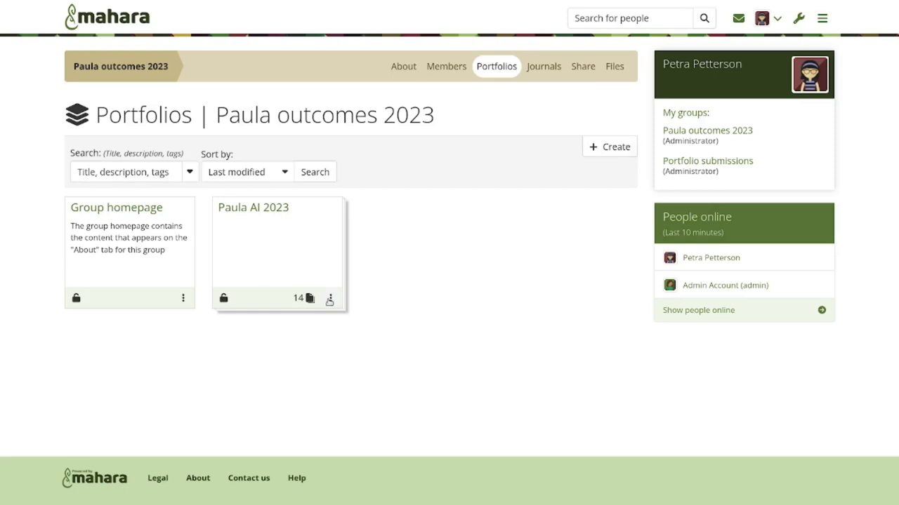
{"action": "left_click", "coordinate": [329, 300]}
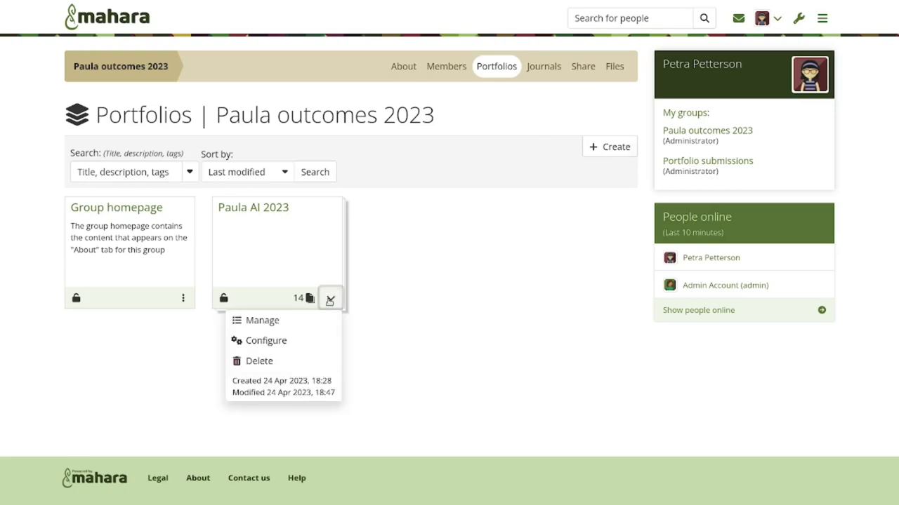
{"action": "left_click", "coordinate": [265, 342]}
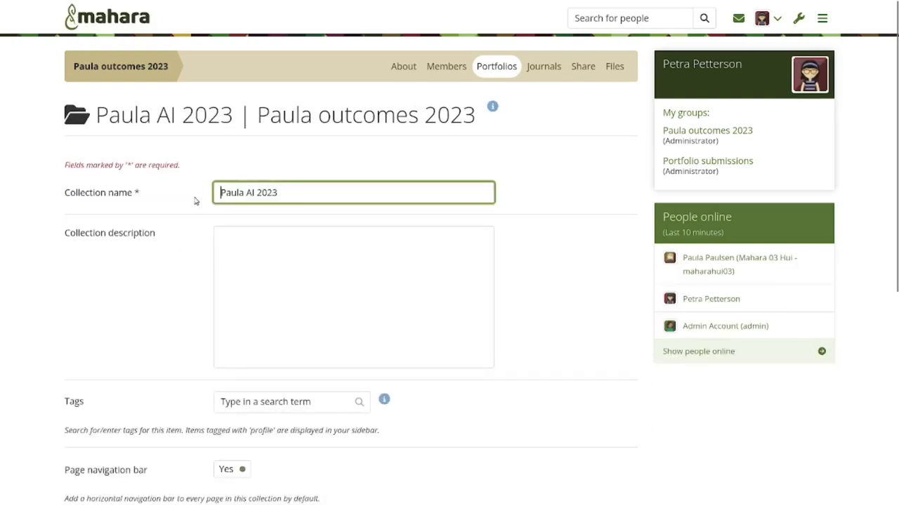
Check the collection's Outcomes portfolio option and its outcome category choices, keep Foundation and continue to the outcomes form
{"action": "scroll", "coordinate": [204, 232], "scroll_direction": "down", "scroll_amount": 5}
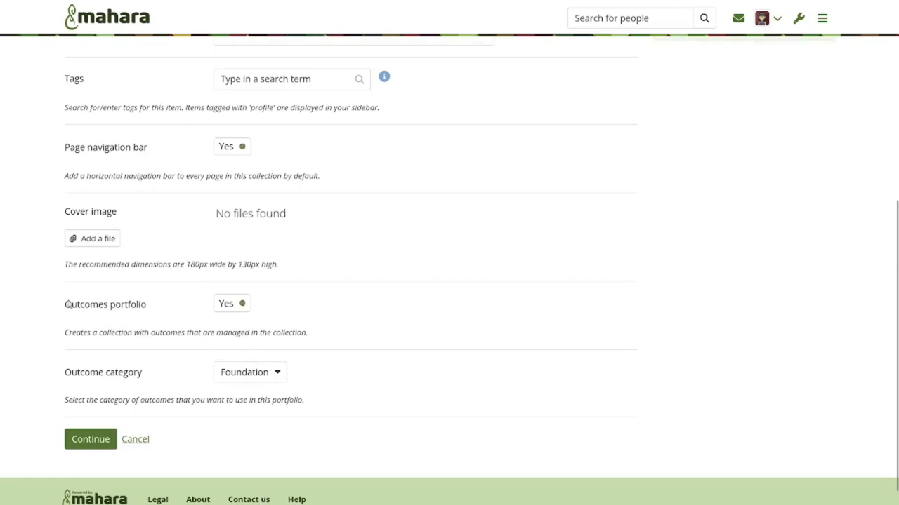
{"action": "left_click_drag", "start_coordinate": [65, 305], "coordinate": [147, 305]}
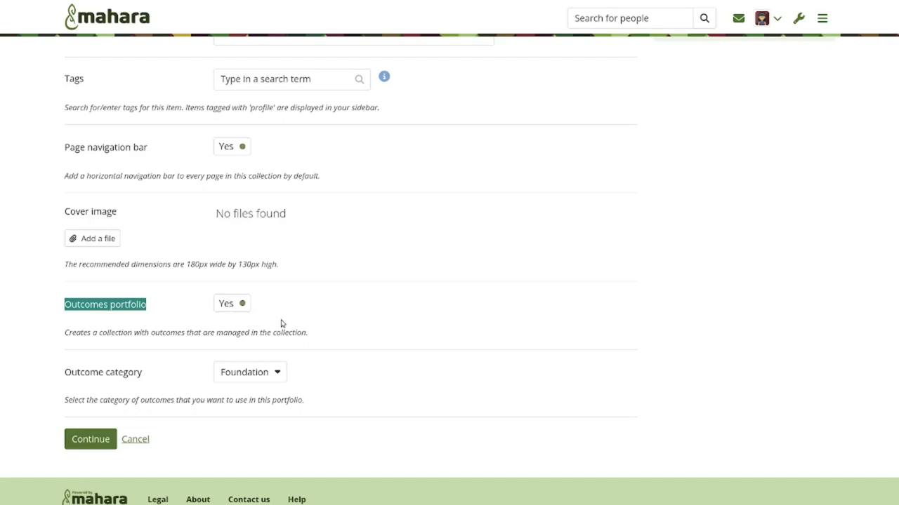
{"action": "left_click", "coordinate": [278, 373]}
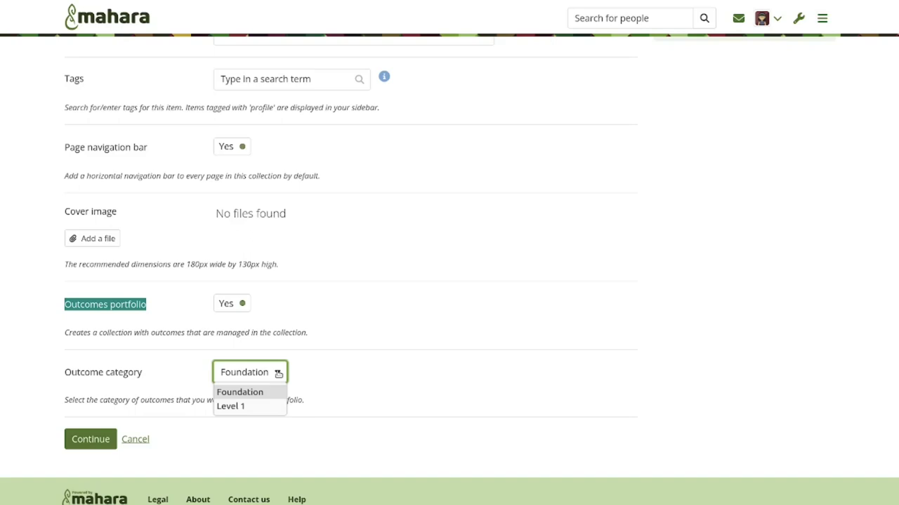
{"action": "left_click", "coordinate": [359, 381]}
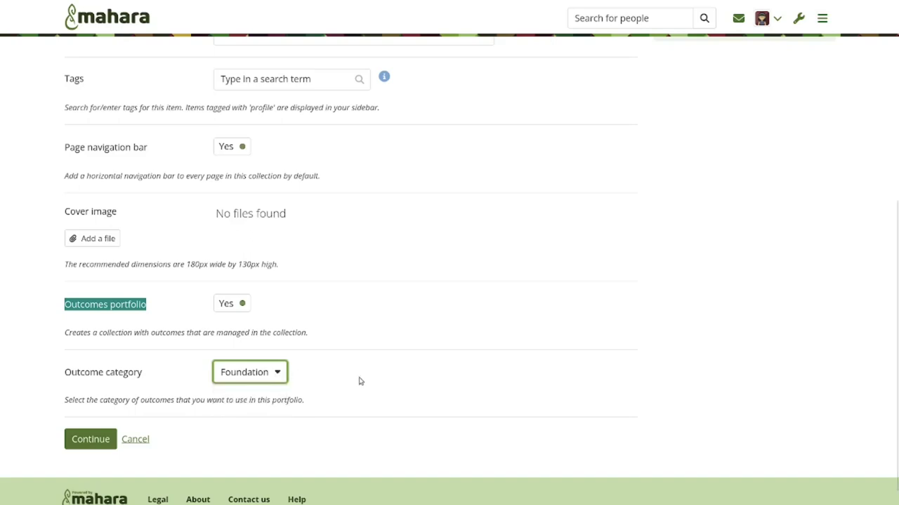
{"action": "left_click", "coordinate": [85, 441]}
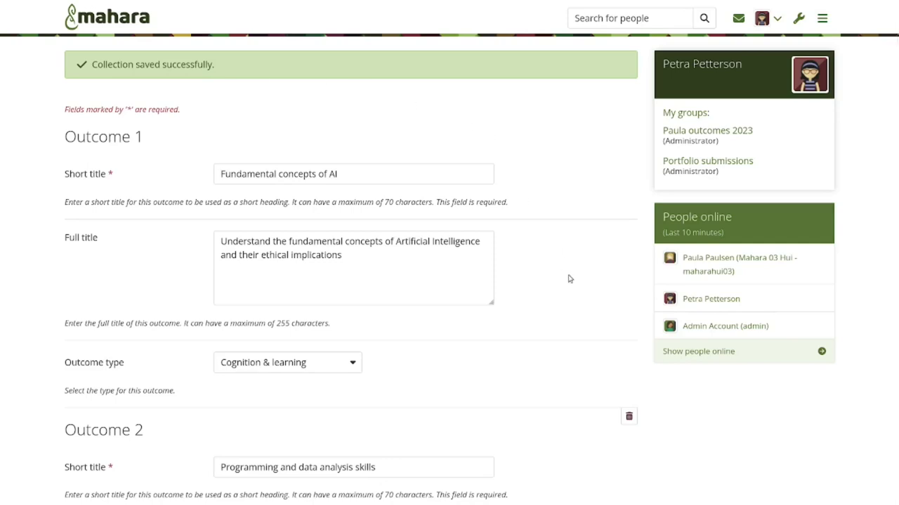
Examine Outcome 1's short title, full title and outcome type, and look through the other outcomes down to Outcome 5
{"action": "left_click", "coordinate": [355, 176]}
{"action": "triple_click", "coordinate": [219, 184]}
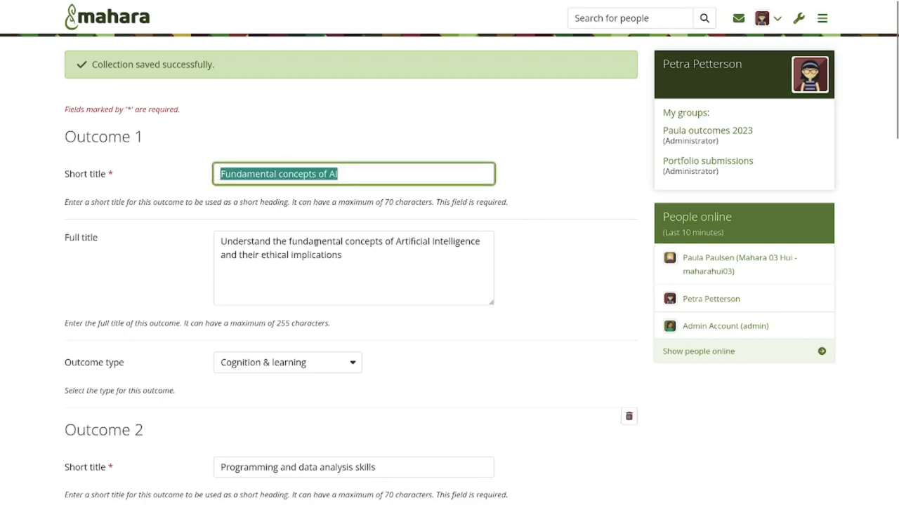
{"action": "left_click", "coordinate": [341, 257]}
{"action": "triple_click", "coordinate": [324, 249]}
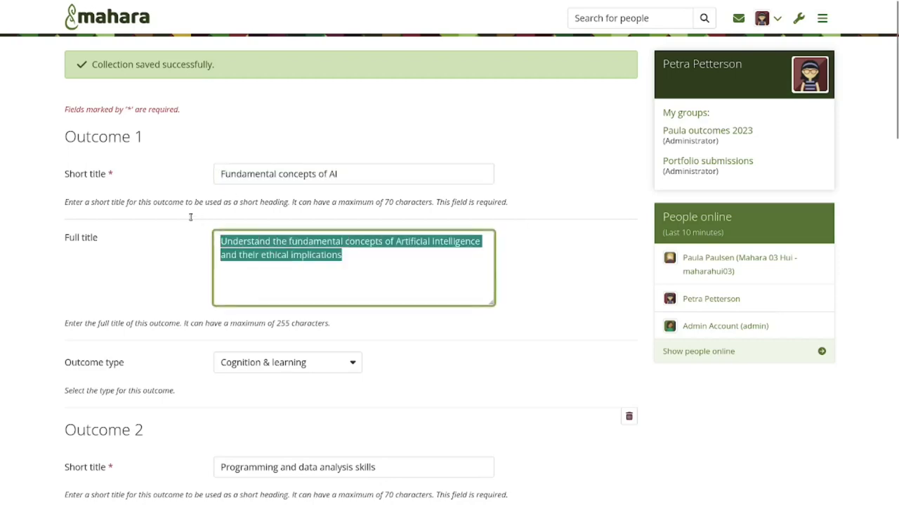
{"action": "left_click", "coordinate": [144, 267]}
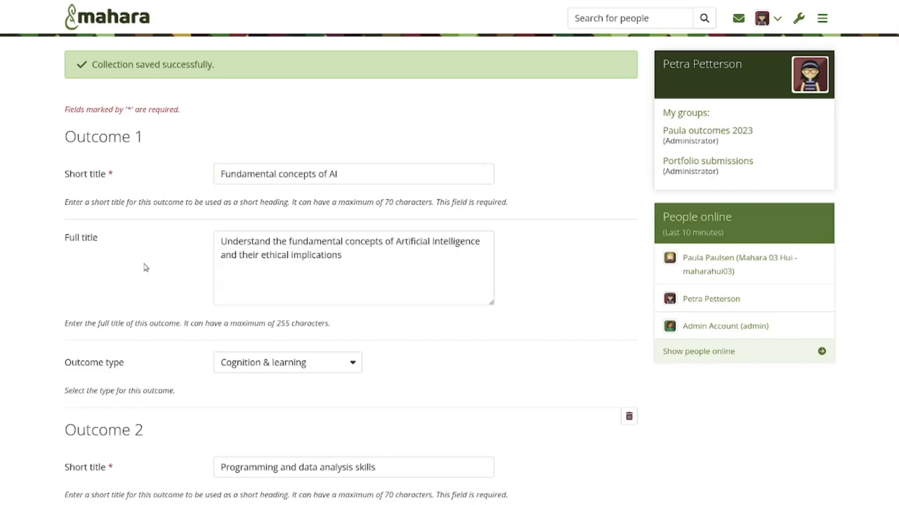
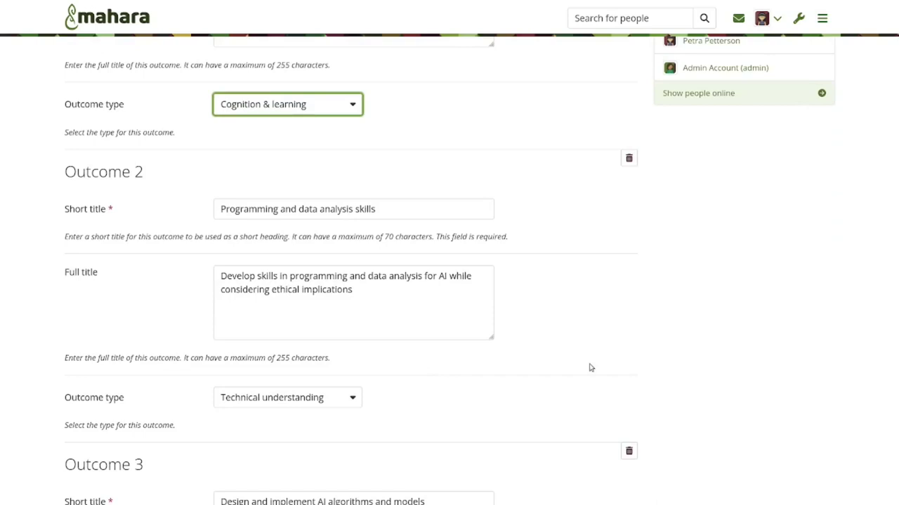
{"action": "scroll", "coordinate": [589, 367], "scroll_direction": "down", "scroll_amount": 5}
{"action": "scroll", "coordinate": [589, 368], "scroll_direction": "down", "scroll_amount": 6}
{"action": "scroll", "coordinate": [589, 368], "scroll_direction": "down", "scroll_amount": 3}
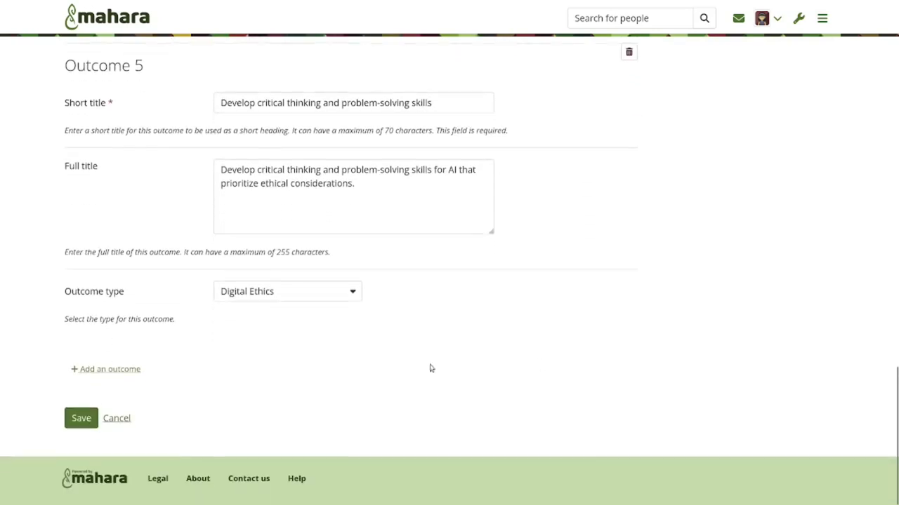
Add a blank sixth outcome to the form and delete it again
{"action": "left_click", "coordinate": [116, 373]}
{"action": "scroll", "coordinate": [368, 356], "scroll_direction": "down", "scroll_amount": 3}
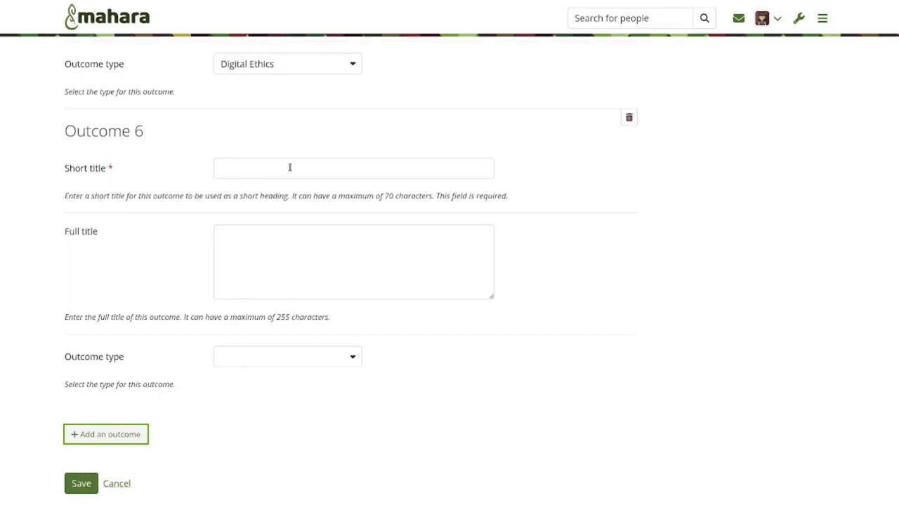
{"action": "left_click", "coordinate": [629, 117]}
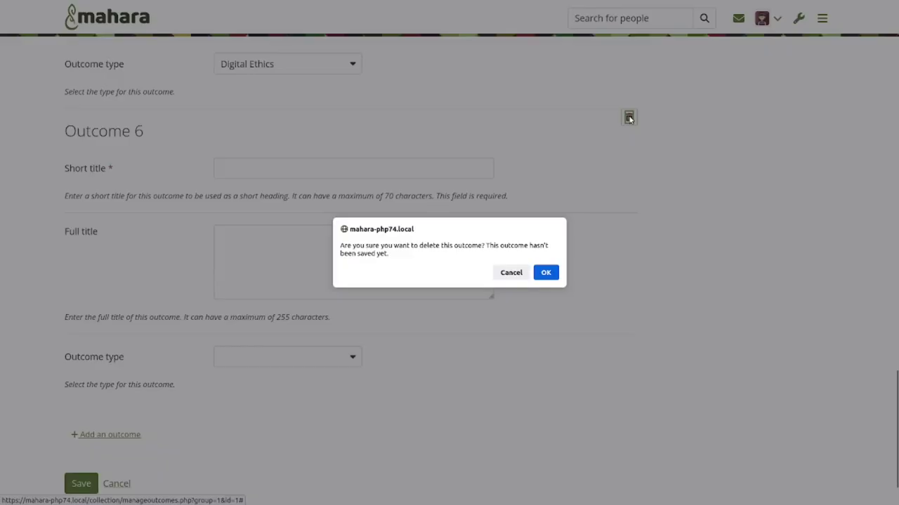
{"action": "left_click", "coordinate": [546, 273]}
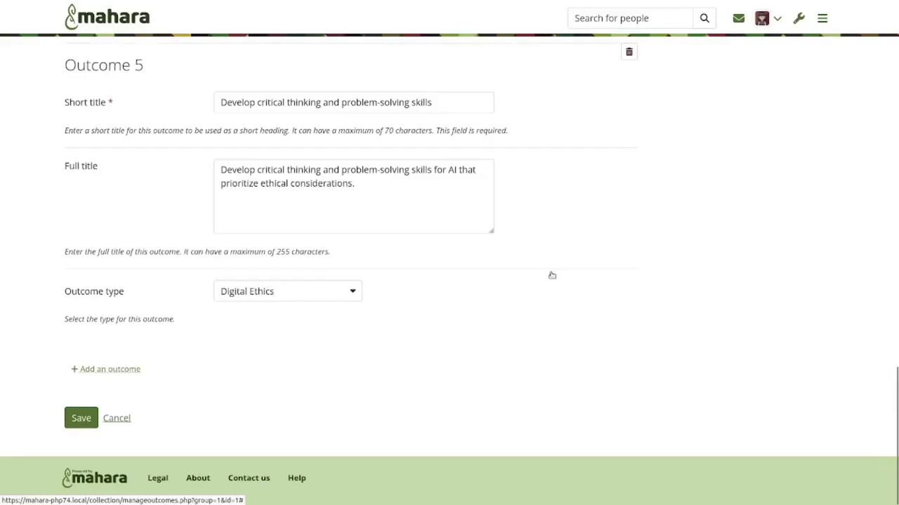
Save the outcomes and examine the full title and outcome type information of Fundamental concepts of AI, collapsing it when done
{"action": "left_click", "coordinate": [81, 419]}
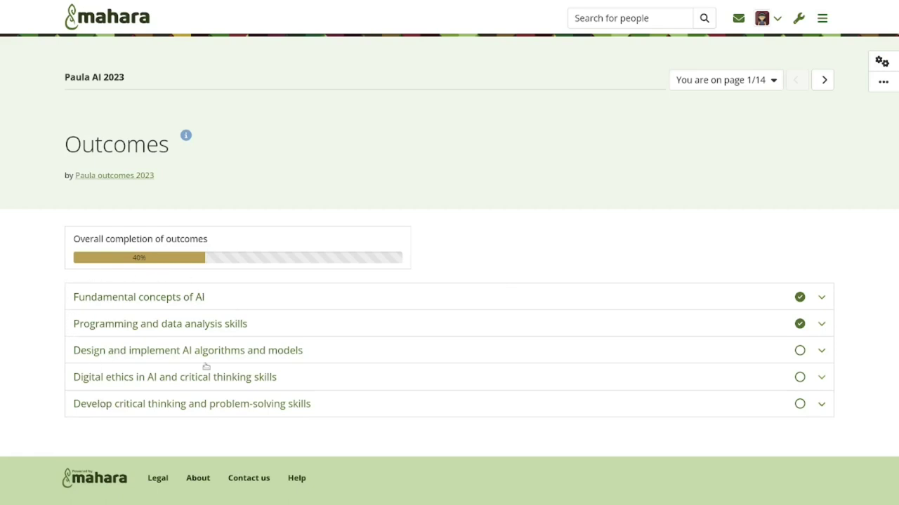
{"action": "left_click", "coordinate": [255, 298]}
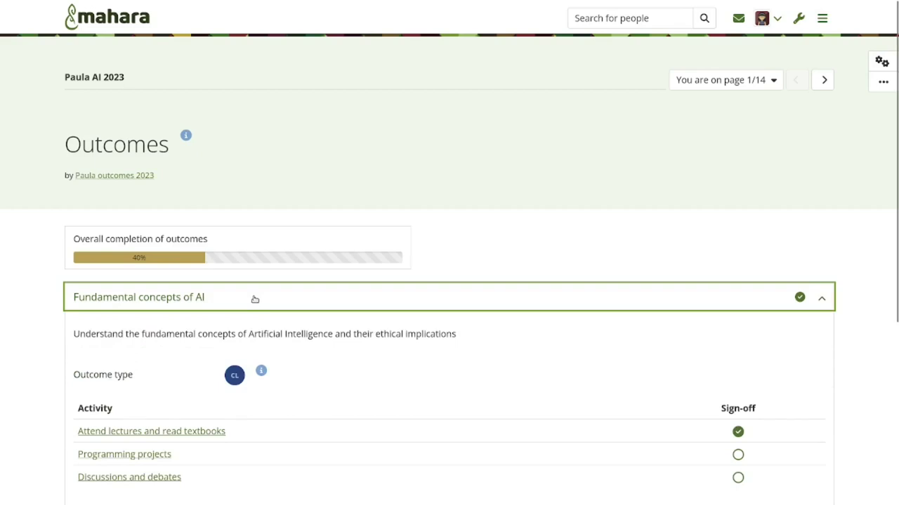
{"action": "scroll", "coordinate": [255, 298], "scroll_direction": "down", "scroll_amount": 3}
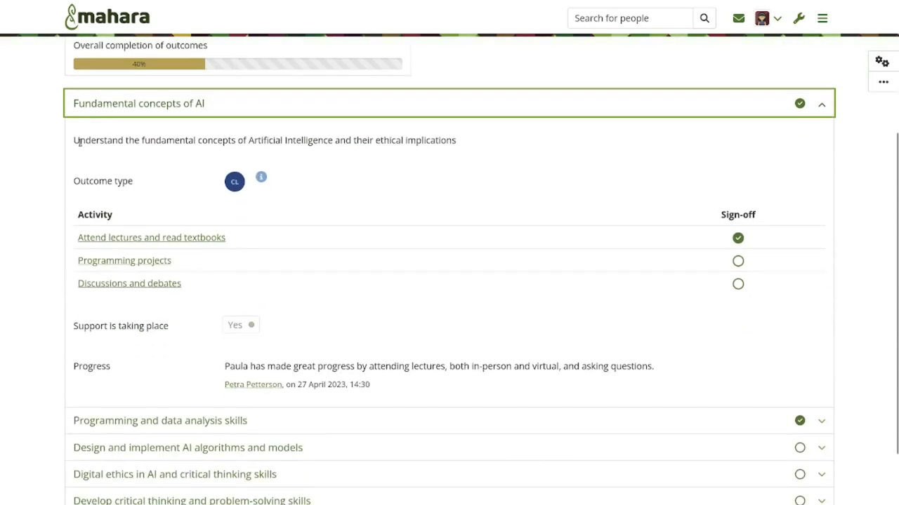
{"action": "left_click_drag", "start_coordinate": [74, 141], "coordinate": [460, 147]}
{"action": "left_click_drag", "start_coordinate": [75, 181], "coordinate": [136, 182]}
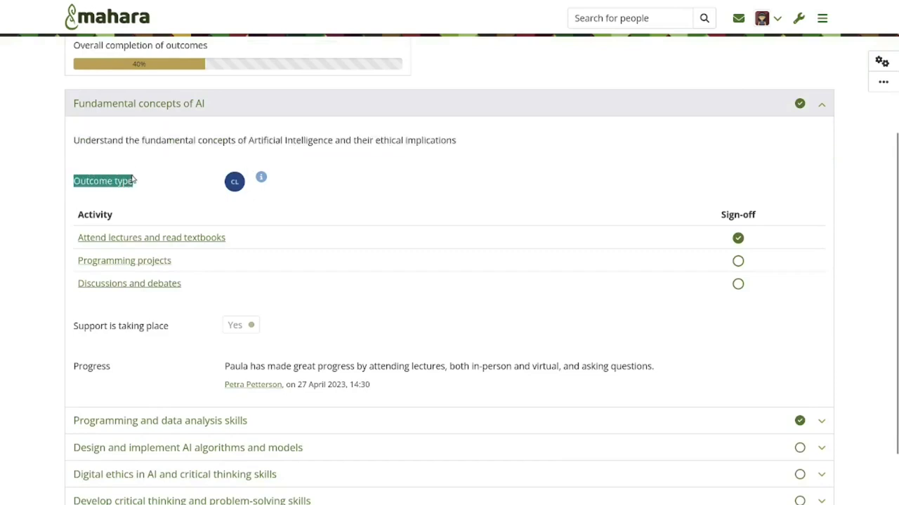
{"action": "left_click", "coordinate": [261, 177]}
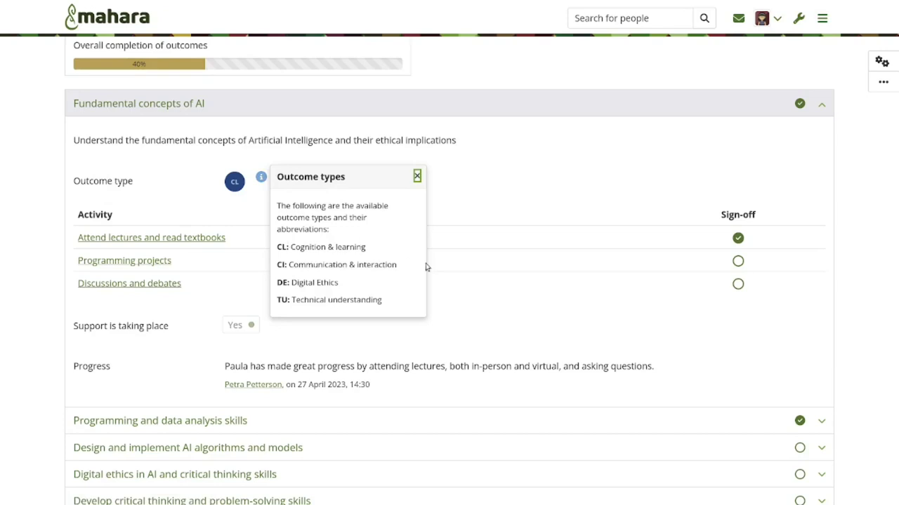
{"action": "left_click", "coordinate": [417, 176]}
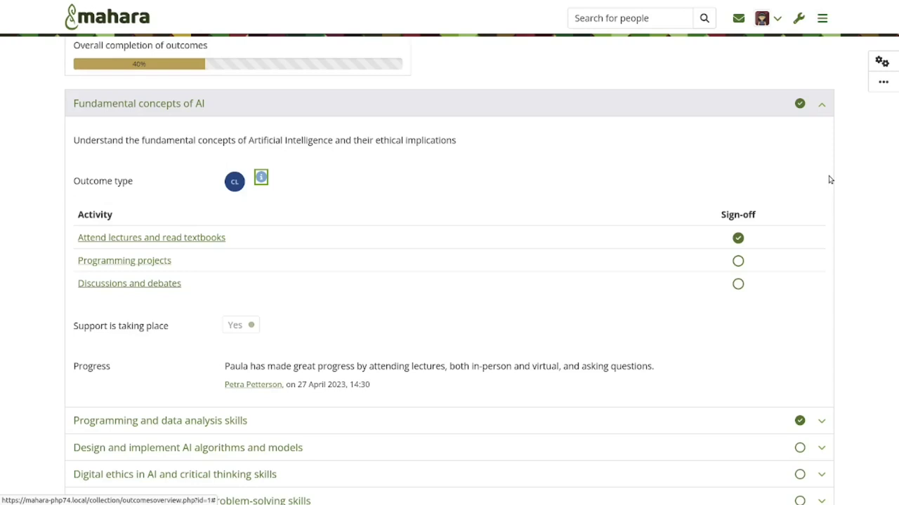
{"action": "left_click", "coordinate": [516, 104]}
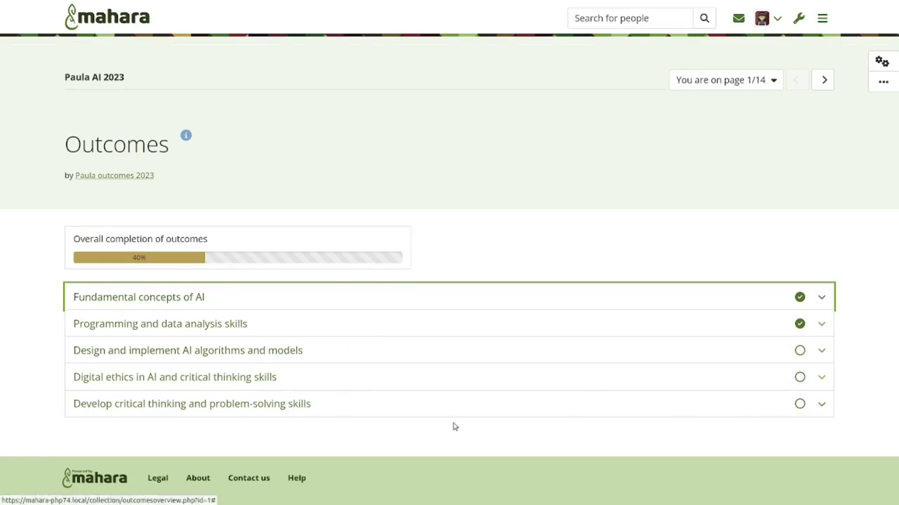
Expand the Develop critical thinking and problem-solving skills outcome and examine its outcome type, activity, support and progress fields
{"action": "left_click", "coordinate": [327, 404]}
{"action": "scroll", "coordinate": [327, 405], "scroll_direction": "down", "scroll_amount": 3}
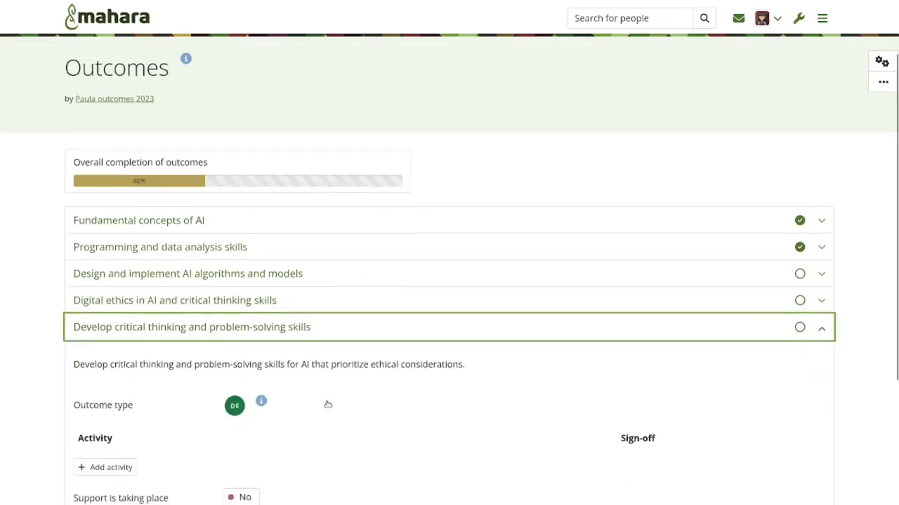
{"action": "scroll", "coordinate": [327, 405], "scroll_direction": "down", "scroll_amount": 1}
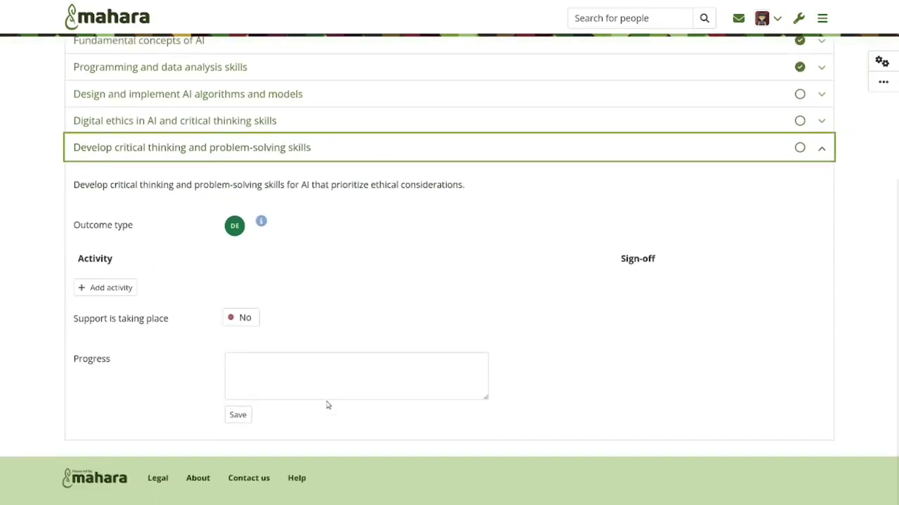
{"action": "left_click", "coordinate": [96, 286]}
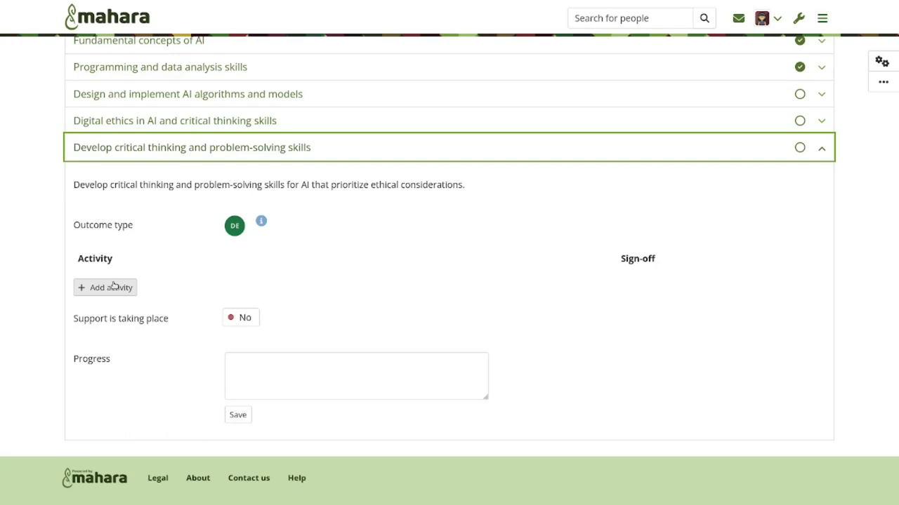
In the learner's account, open the group's AI 2023 collection and examine how the Develop critical thinking and problem-solving skills outcome is shown there
{"action": "left_click", "coordinate": [187, 296]}
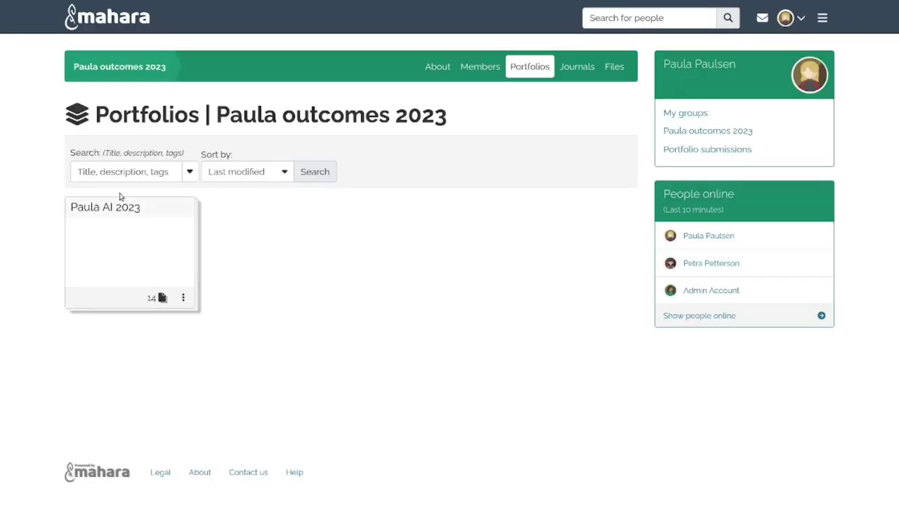
{"action": "left_click", "coordinate": [108, 216]}
{"action": "left_click", "coordinate": [206, 406]}
{"action": "scroll", "coordinate": [206, 407], "scroll_direction": "down", "scroll_amount": 3}
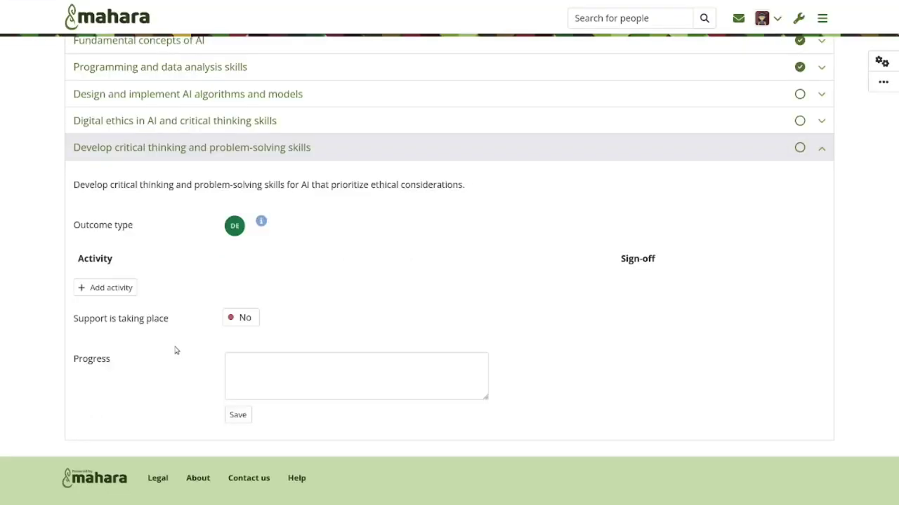
Add an activity to the Develop critical thinking and problem-solving skills outcome and title its page "Group projects around complex AI problems"
{"action": "left_click", "coordinate": [106, 289]}
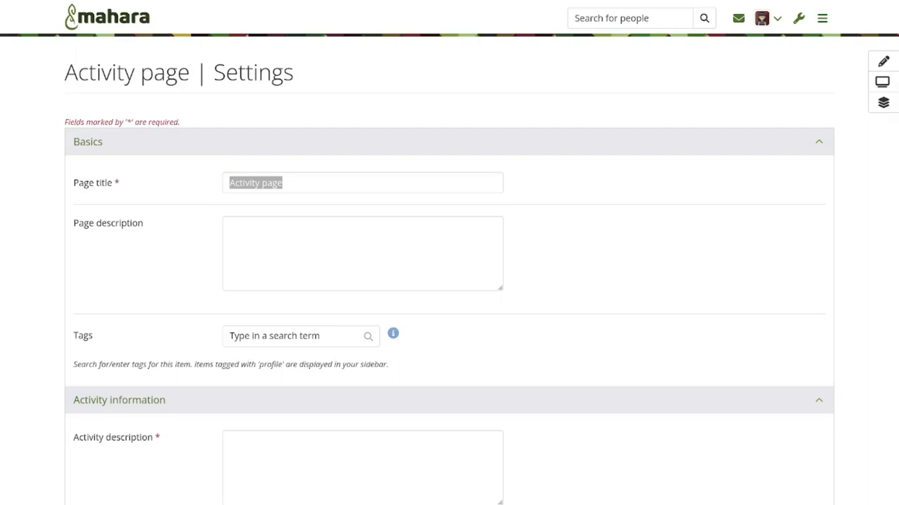
{"action": "left_click", "coordinate": [338, 184]}
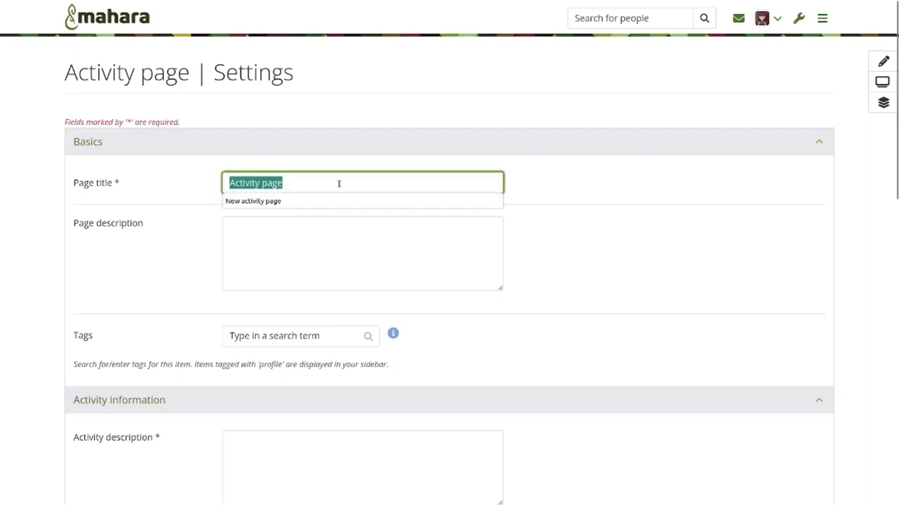
{"action": "type", "text": "Group projects around complex AI problems"}
{"action": "left_click", "coordinate": [305, 231]}
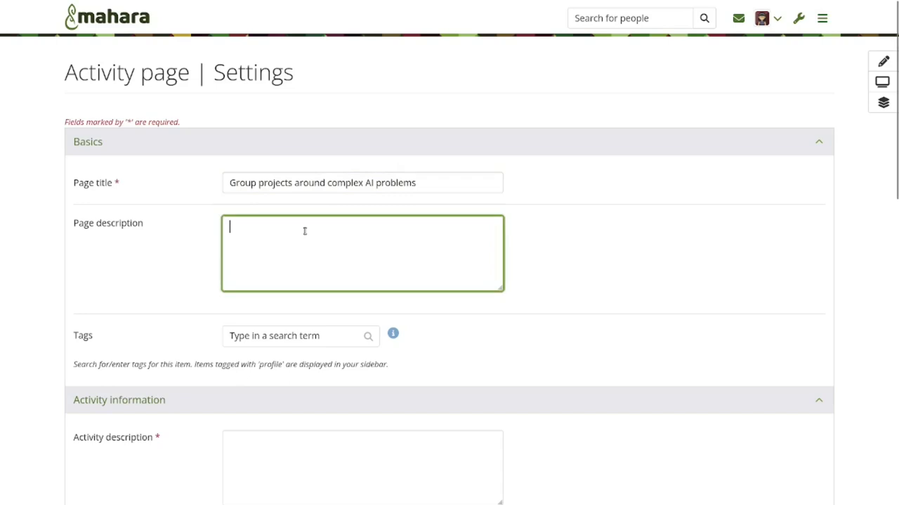
Describe the activity as "Work on group projects that involve identifying and solving complex AI problems, while prioritizing ethical considerations and evaluating the potential impact on different stakeholders."
{"action": "scroll", "coordinate": [240, 363], "scroll_direction": "down", "scroll_amount": 3}
{"action": "left_click", "coordinate": [240, 270]}
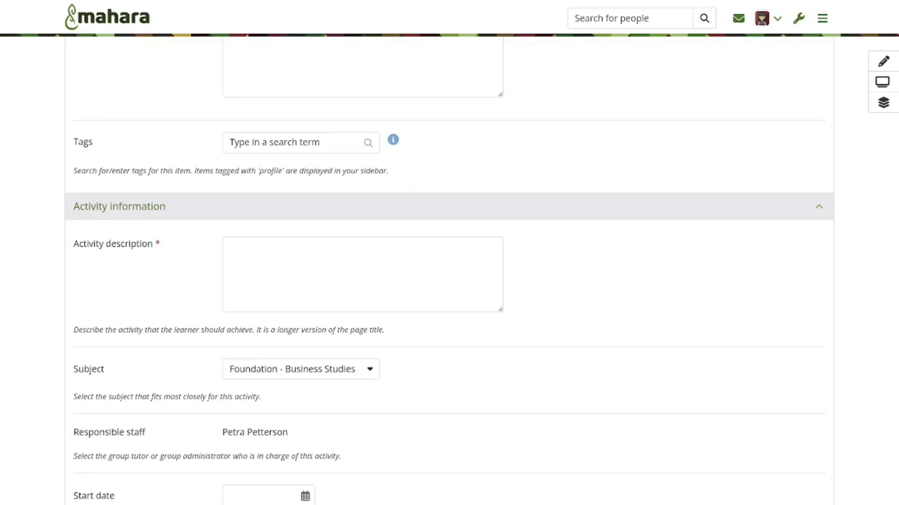
{"action": "left_click", "coordinate": [297, 267]}
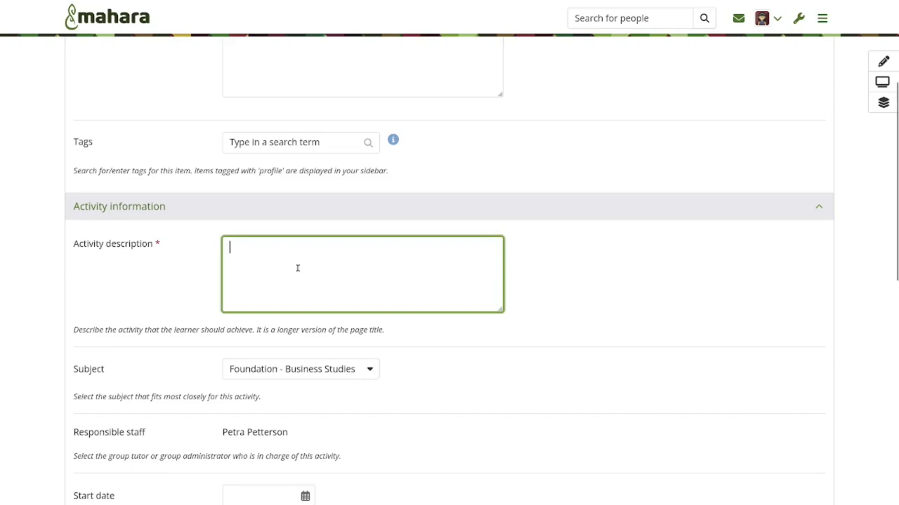
{"action": "type", "text": "Work on group projects that involve identifying and solving complex AI problems, while prioritizing ethical considerations and evaluating the potential impact on different stakeholders."}
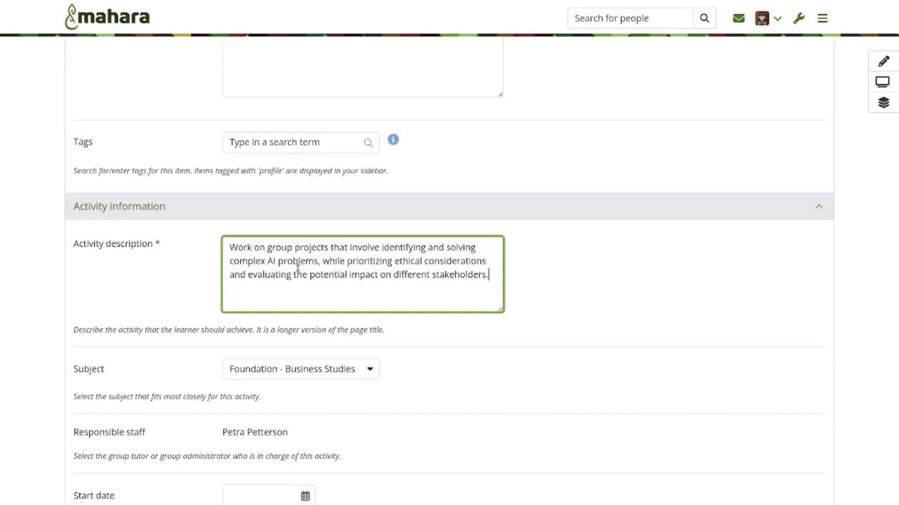
Set the activity's subject to Foundation - Computer Science and check the Responsible staff field
{"action": "scroll", "coordinate": [160, 313], "scroll_direction": "down", "scroll_amount": 2}
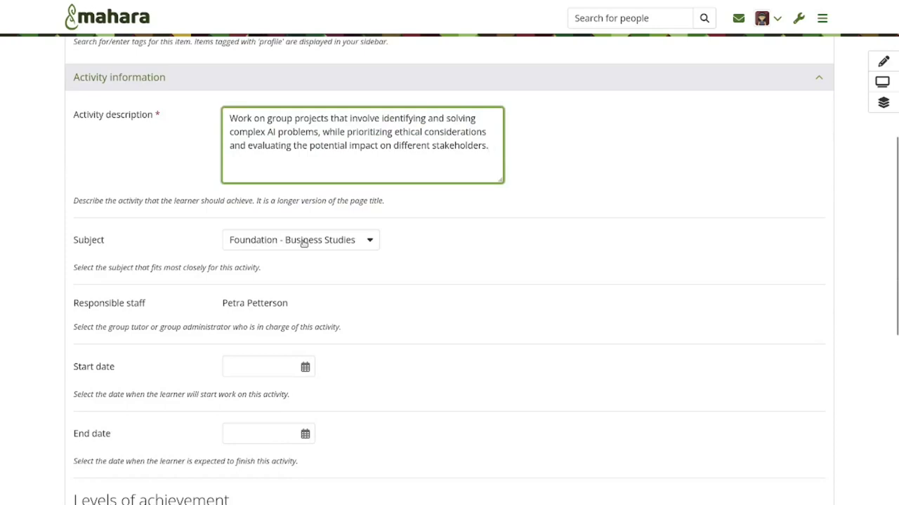
{"action": "left_click", "coordinate": [303, 240]}
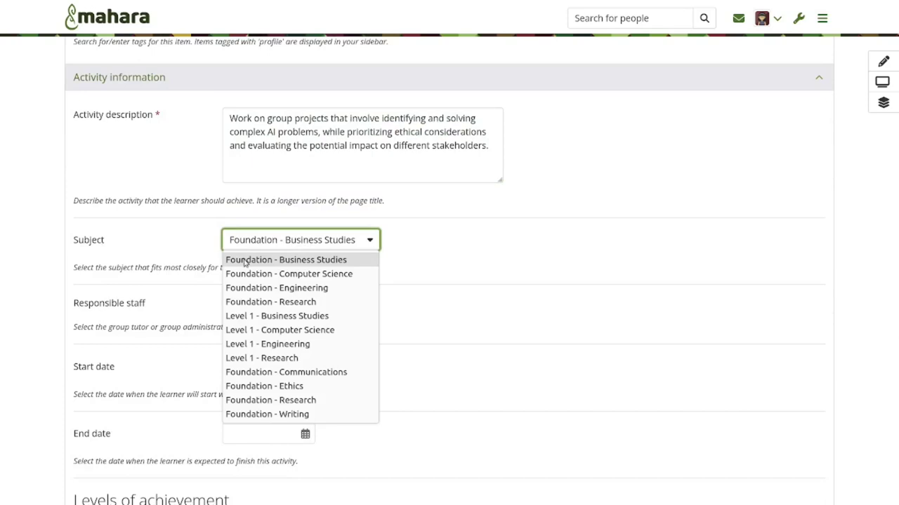
{"action": "left_click", "coordinate": [335, 278]}
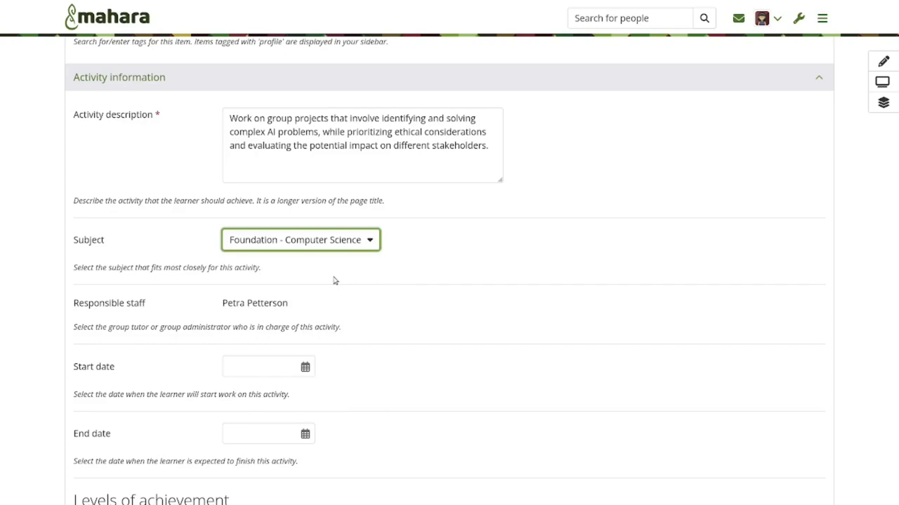
{"action": "scroll", "coordinate": [335, 281], "scroll_direction": "down", "scroll_amount": 2}
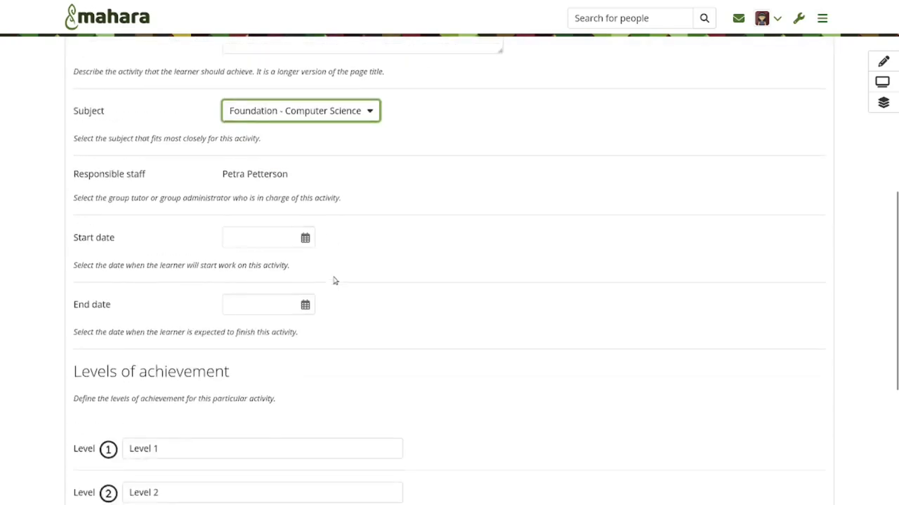
{"action": "left_click_drag", "start_coordinate": [73, 174], "coordinate": [146, 180]}
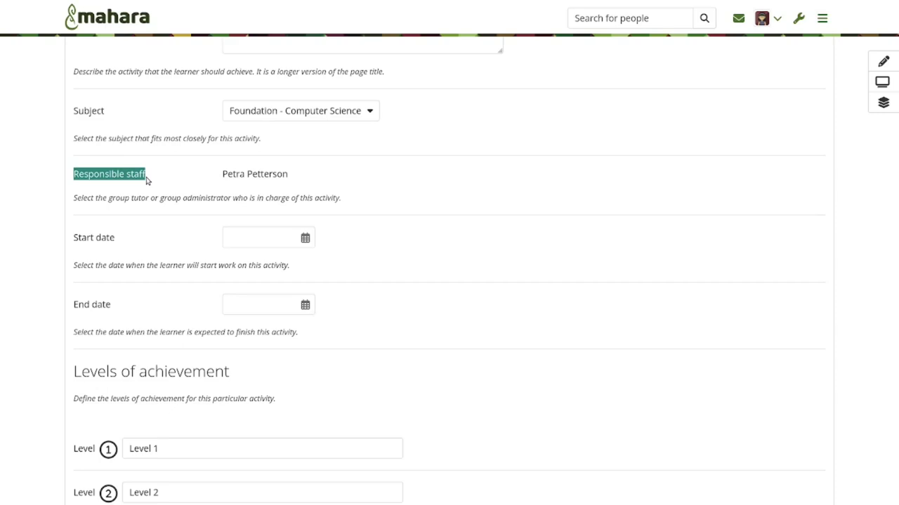
Set the activity's start date to 2023/04/28 and its end date to 2023/05/31
{"action": "left_click", "coordinate": [263, 240]}
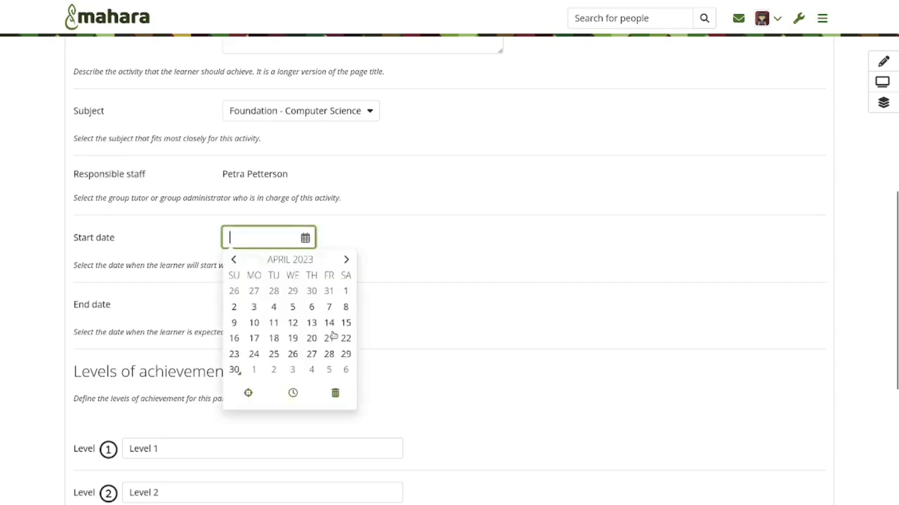
{"action": "left_click", "coordinate": [329, 355]}
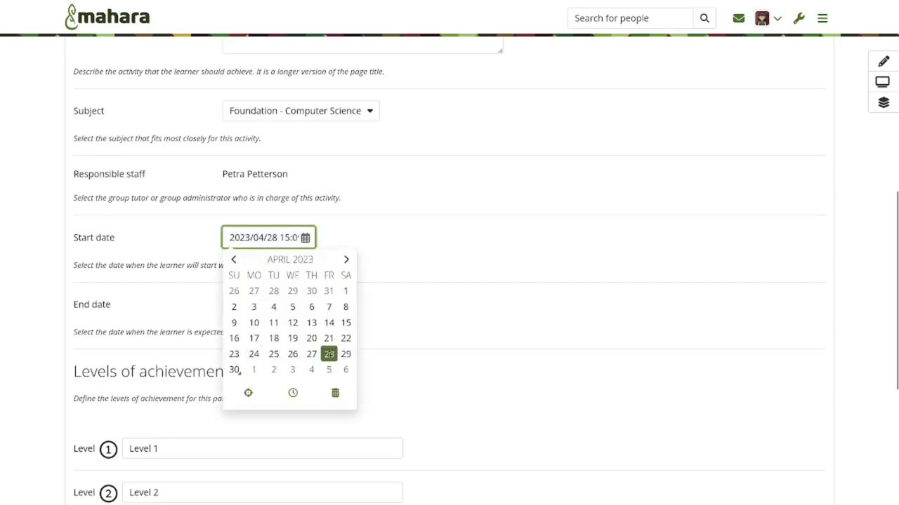
{"action": "left_click", "coordinate": [367, 226]}
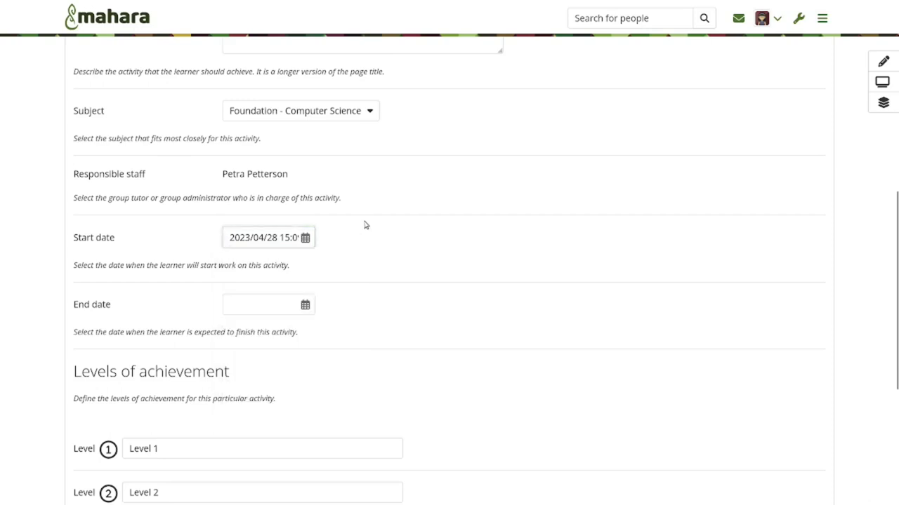
{"action": "left_click", "coordinate": [280, 306]}
{"action": "left_click", "coordinate": [346, 142]}
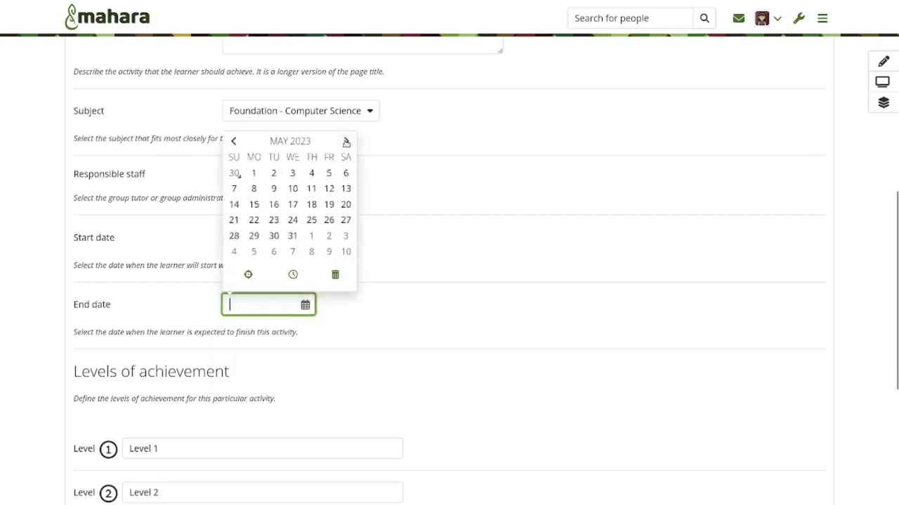
{"action": "left_click", "coordinate": [292, 236]}
{"action": "left_click", "coordinate": [385, 318]}
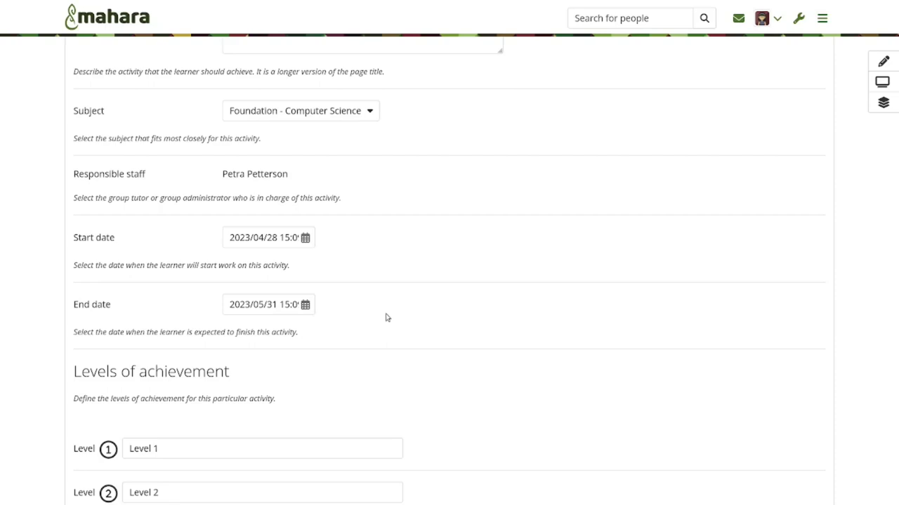
Name the activity's achievement level 1 "Excellent" and level 2 "Well done"
{"action": "scroll", "coordinate": [386, 318], "scroll_direction": "down", "scroll_amount": 4}
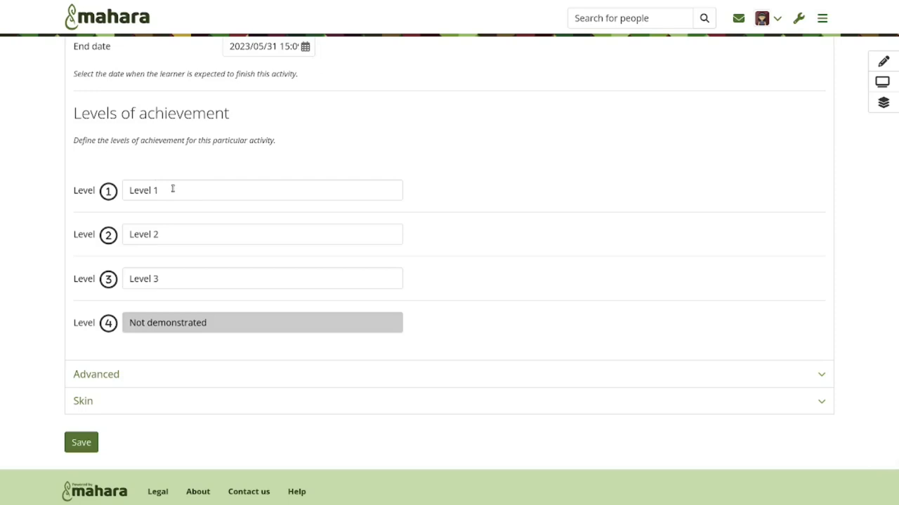
{"action": "left_click_drag", "start_coordinate": [172, 188], "coordinate": [108, 190]}
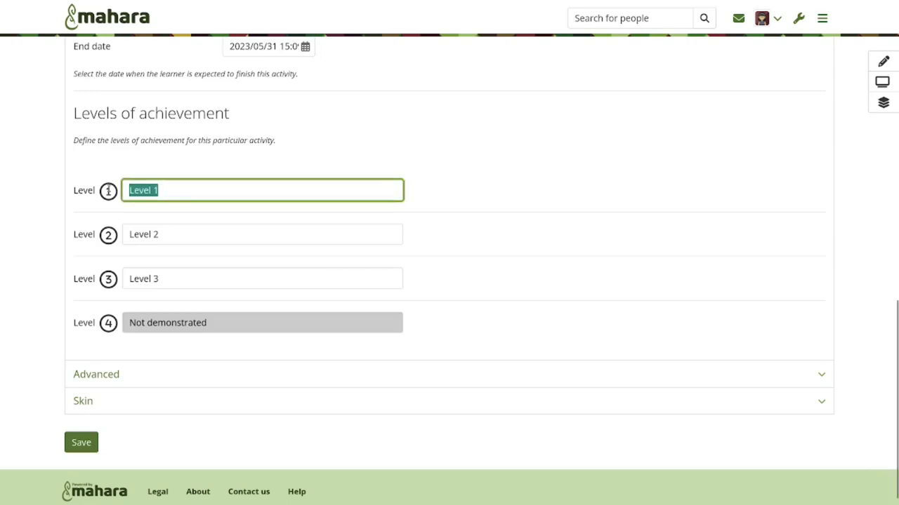
{"action": "type", "text": "Exc"}
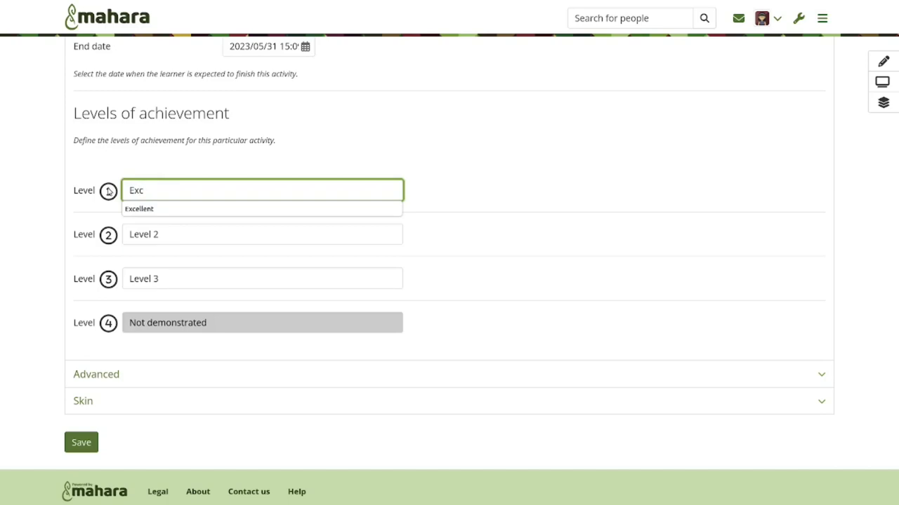
{"action": "key", "text": "Down"}
{"action": "key", "text": "Return"}
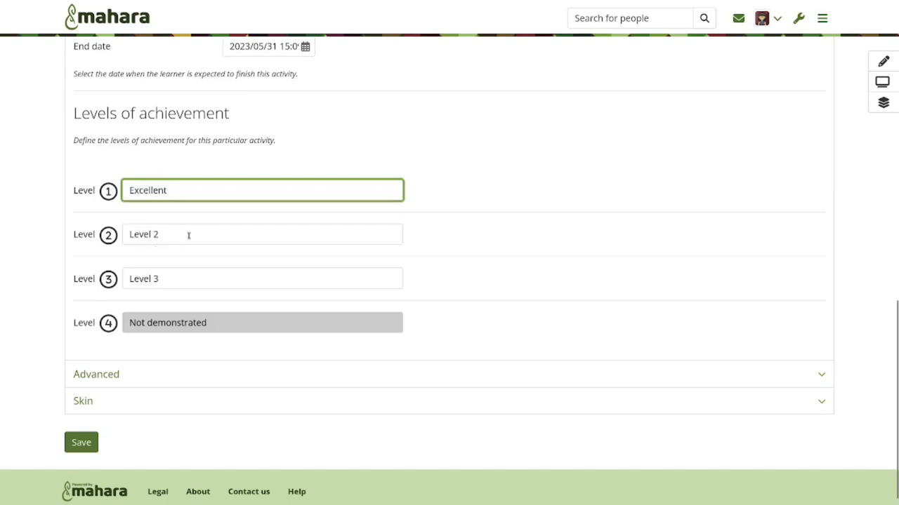
{"action": "key", "text": "Tab"}
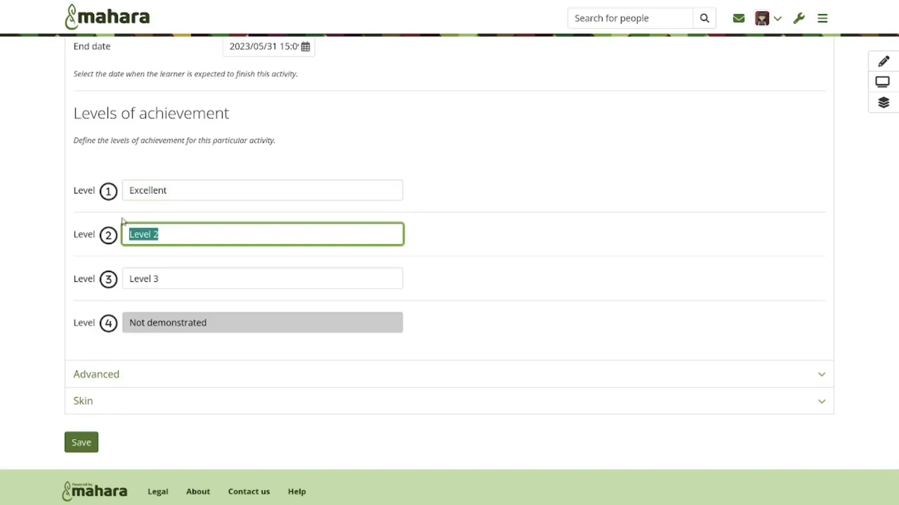
{"action": "type", "text": "Wel"}
{"action": "key", "text": "Down"}
{"action": "key", "text": "Return"}
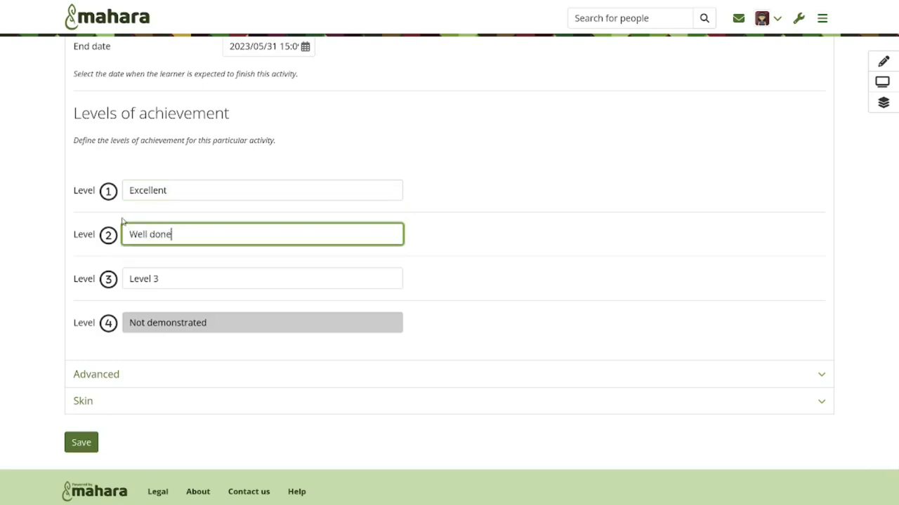
Name achievement level 3 "Good" and save the activity page settings
{"action": "key", "text": "Tab"}
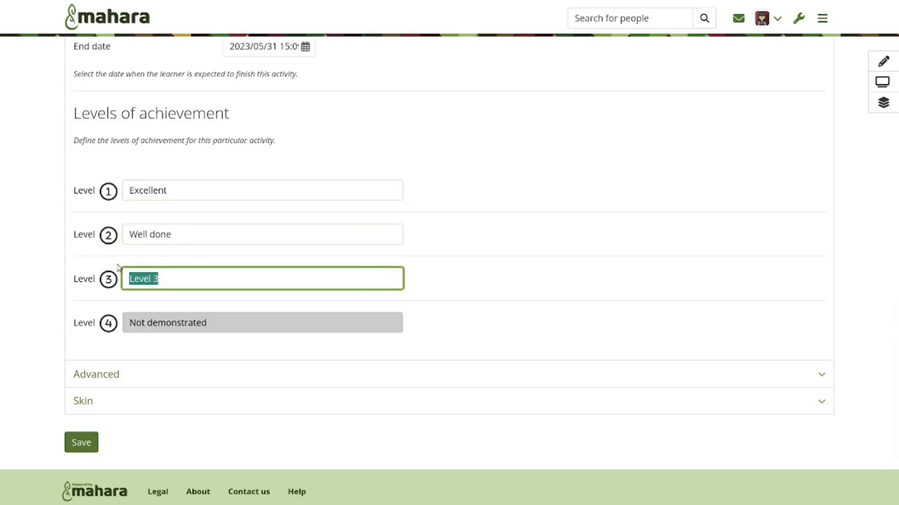
{"action": "type", "text": "Good"}
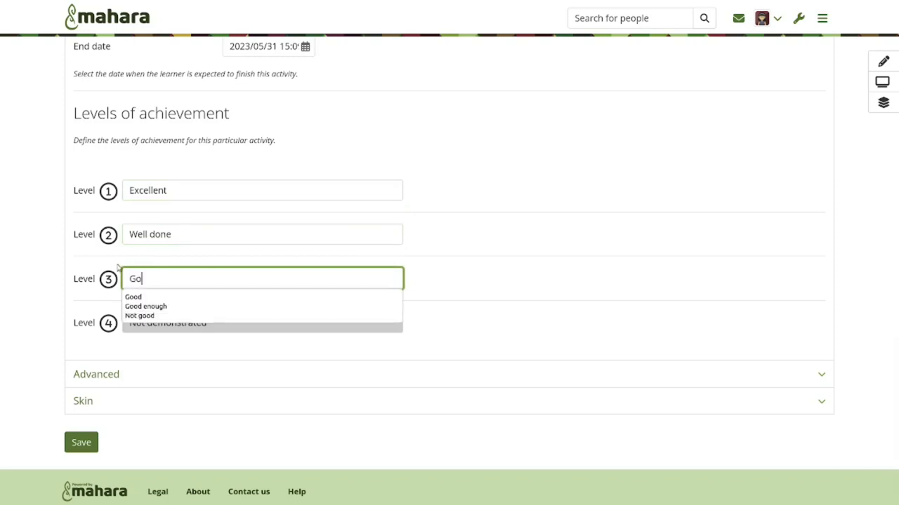
{"action": "left_click", "coordinate": [127, 299]}
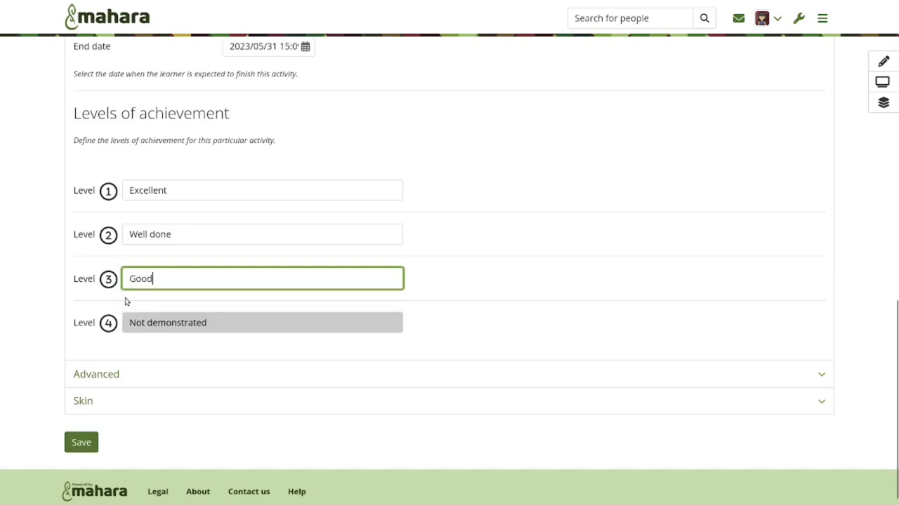
{"action": "left_click", "coordinate": [75, 448]}
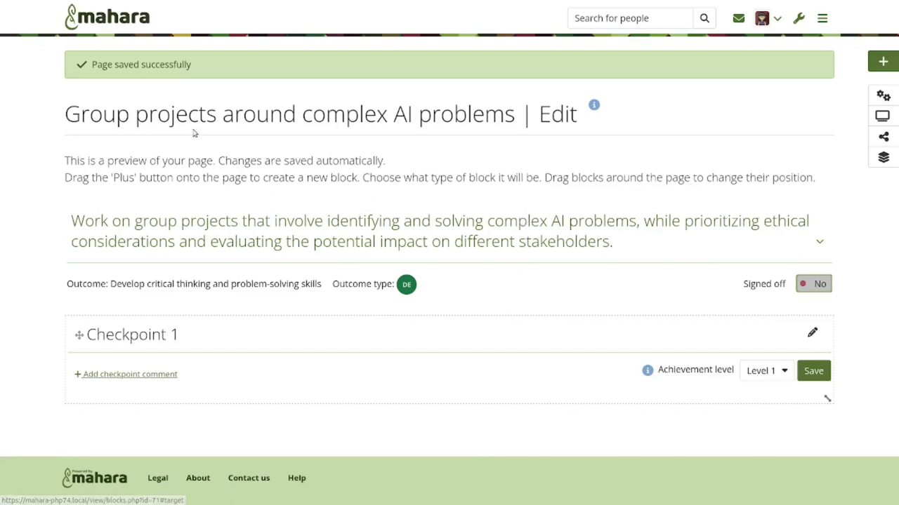
Examine the saved activity page's title and expand its description to review the subject, time frame, strategies and support, and resources fields
{"action": "left_click_drag", "start_coordinate": [65, 114], "coordinate": [511, 119]}
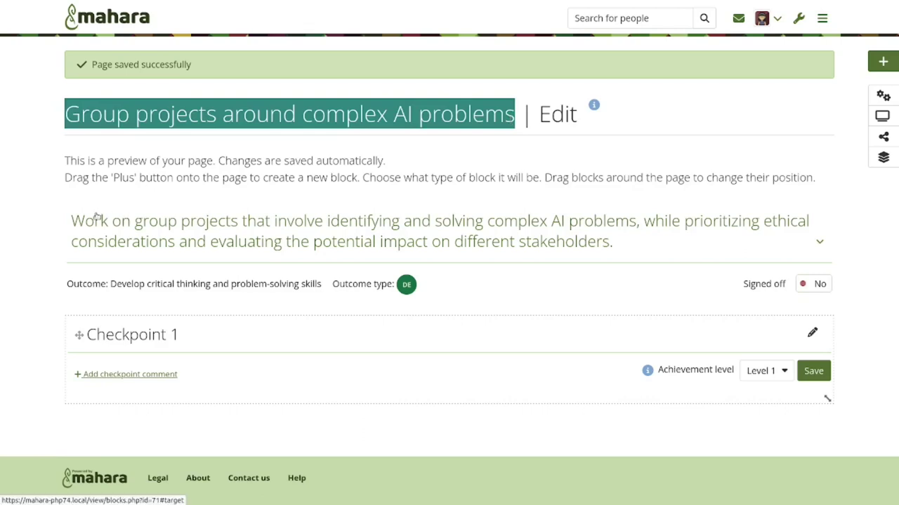
{"action": "left_click", "coordinate": [40, 223]}
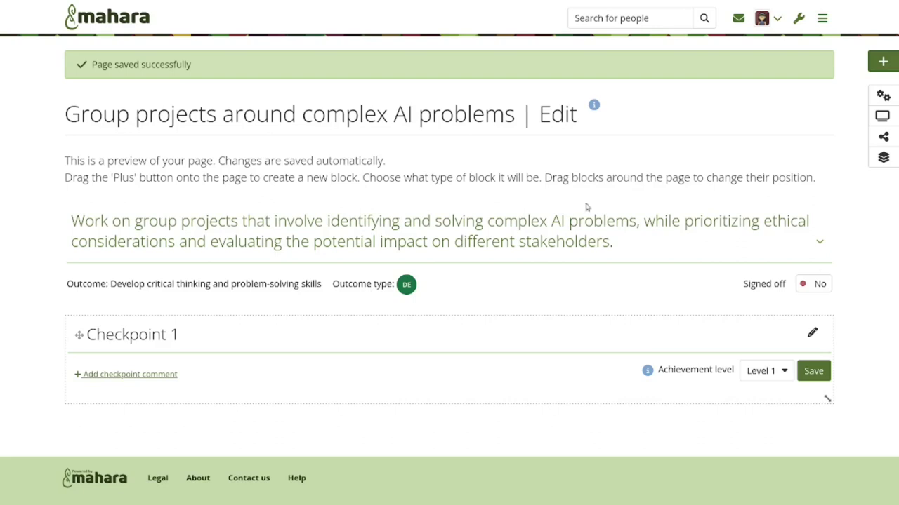
{"action": "left_click", "coordinate": [577, 223]}
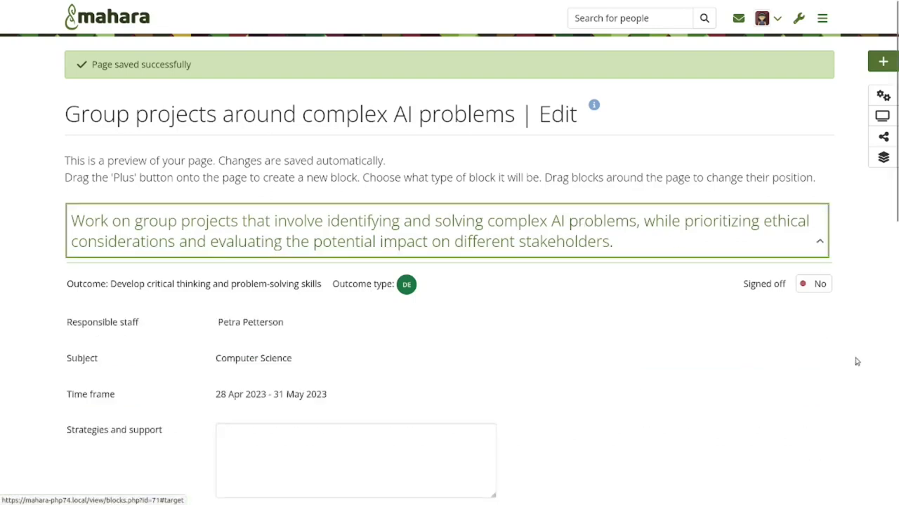
{"action": "scroll", "coordinate": [857, 364], "scroll_direction": "down", "scroll_amount": 2}
{"action": "scroll", "coordinate": [857, 364], "scroll_direction": "down", "scroll_amount": 1}
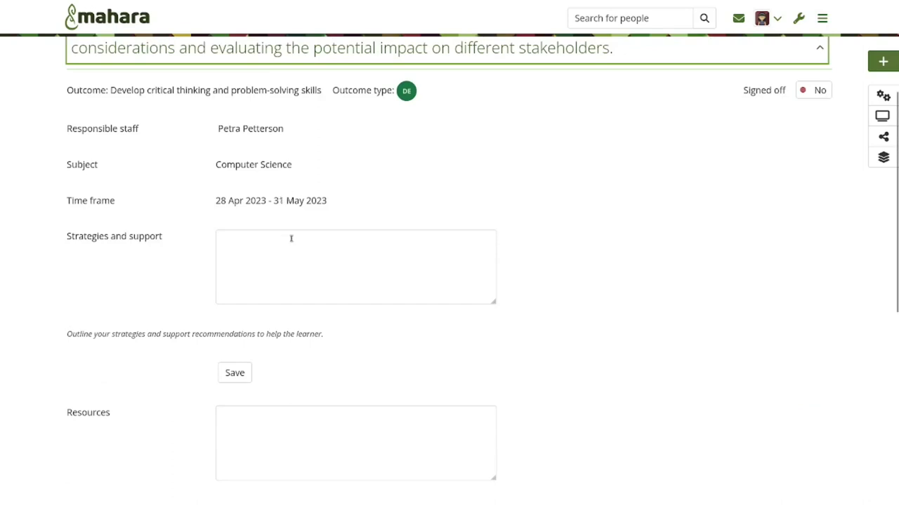
Examine the strategies, resources and learner support fields and Checkpoint 1, and switch the activity page to its display view
{"action": "scroll", "coordinate": [291, 239], "scroll_direction": "down", "scroll_amount": 1}
{"action": "scroll", "coordinate": [291, 239], "scroll_direction": "down", "scroll_amount": 1}
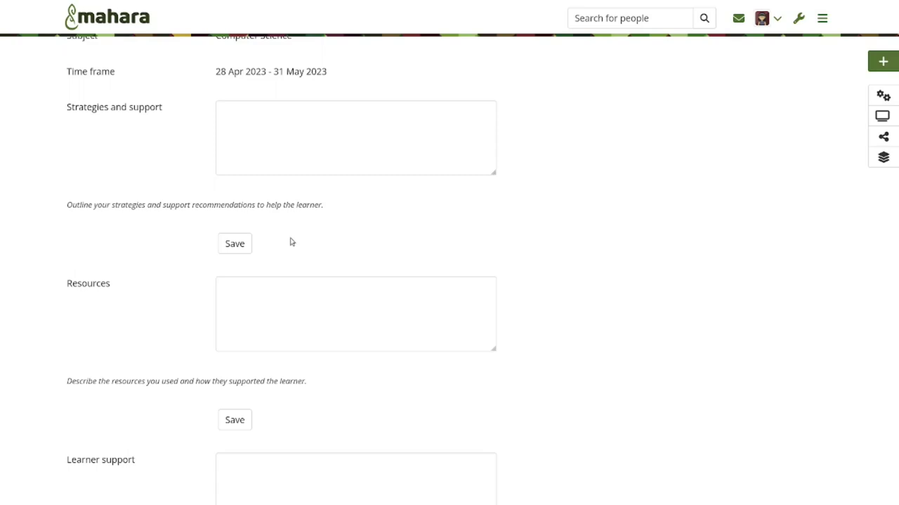
{"action": "scroll", "coordinate": [292, 242], "scroll_direction": "down", "scroll_amount": 4}
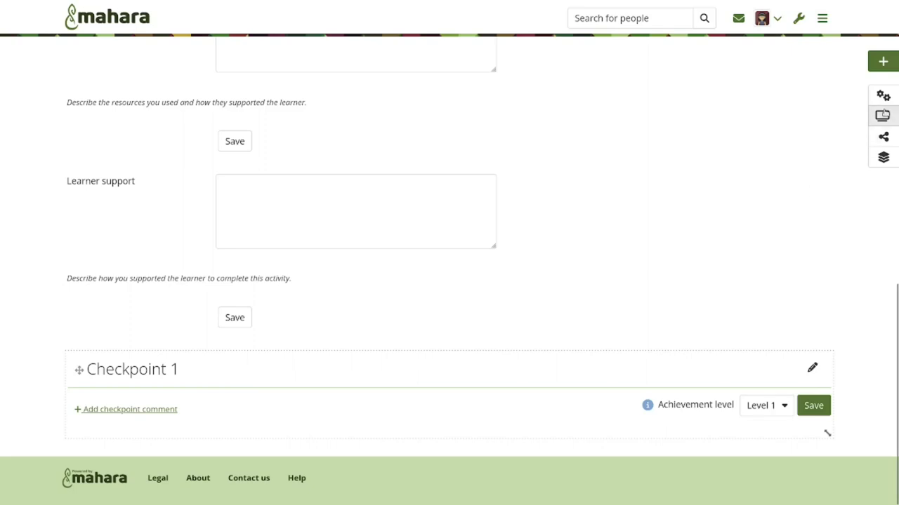
{"action": "left_click", "coordinate": [882, 117]}
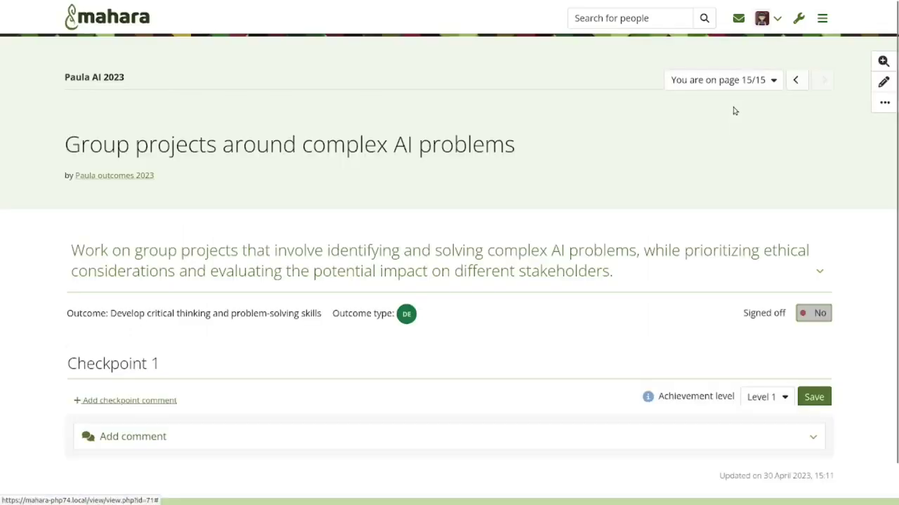
Go to the portfolio's Outcomes overview and open "Group projects around complex AI problems" from the "Develop critical thinking and problem-solving skills" outcome
{"action": "left_click", "coordinate": [746, 80]}
{"action": "left_click", "coordinate": [691, 102]}
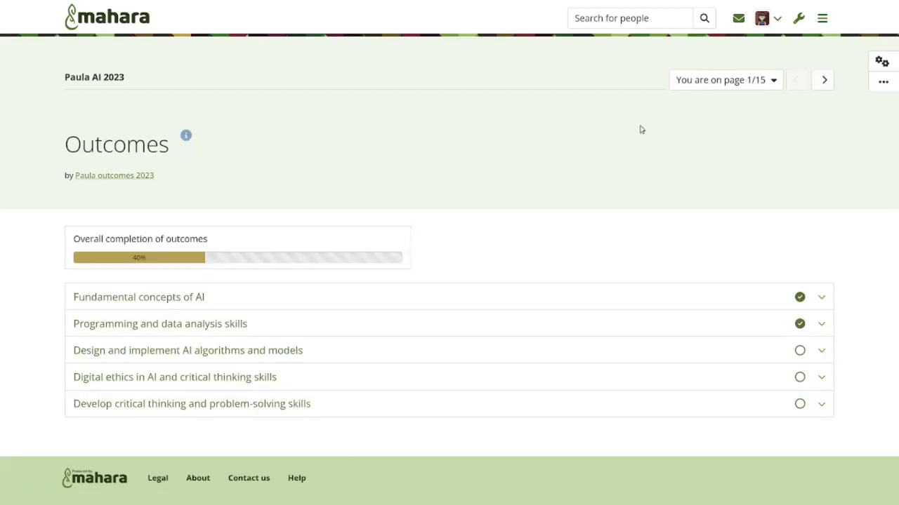
{"action": "left_click", "coordinate": [345, 406]}
{"action": "scroll", "coordinate": [346, 407], "scroll_direction": "down", "scroll_amount": 4}
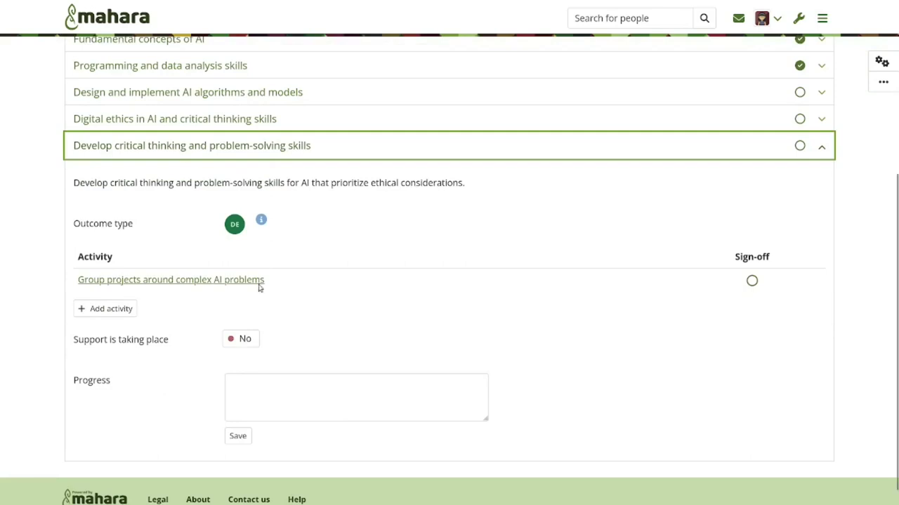
{"action": "left_click", "coordinate": [235, 280]}
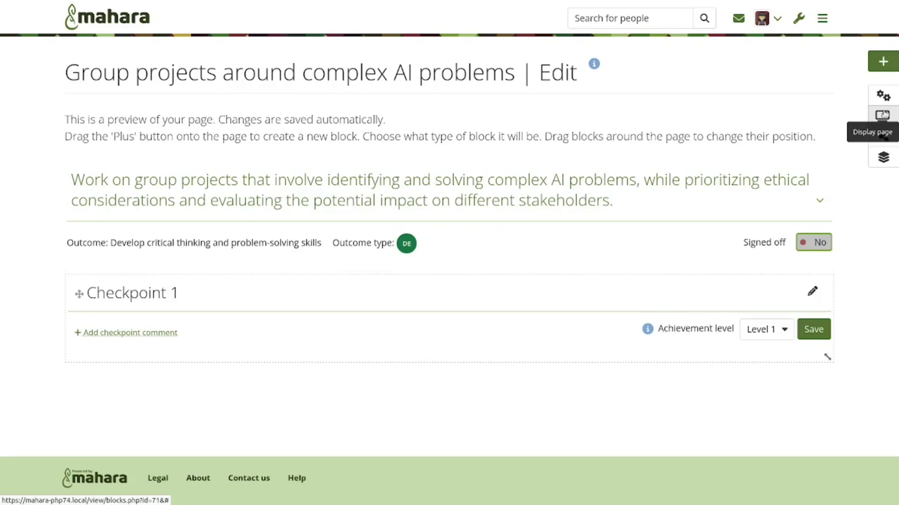
Display the group projects activity page and return to the portfolio's Outcomes overview
{"action": "left_click", "coordinate": [881, 115]}
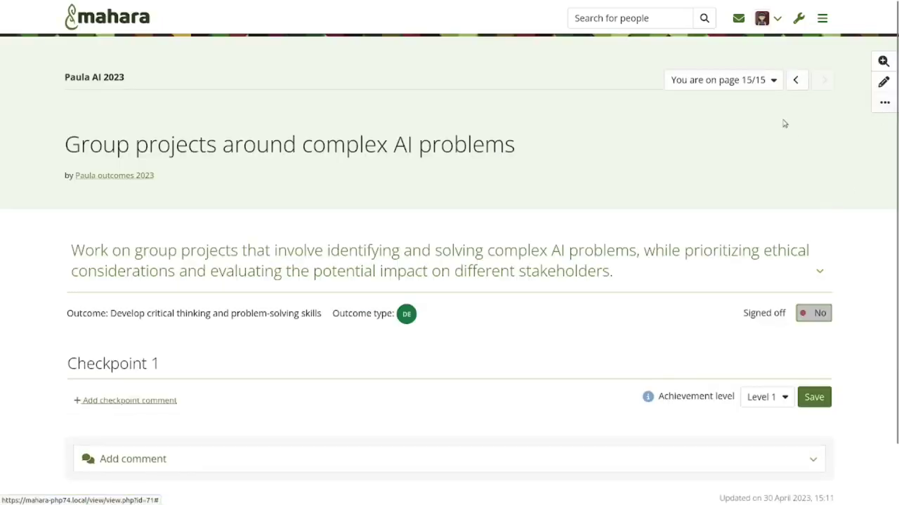
{"action": "left_click", "coordinate": [750, 84]}
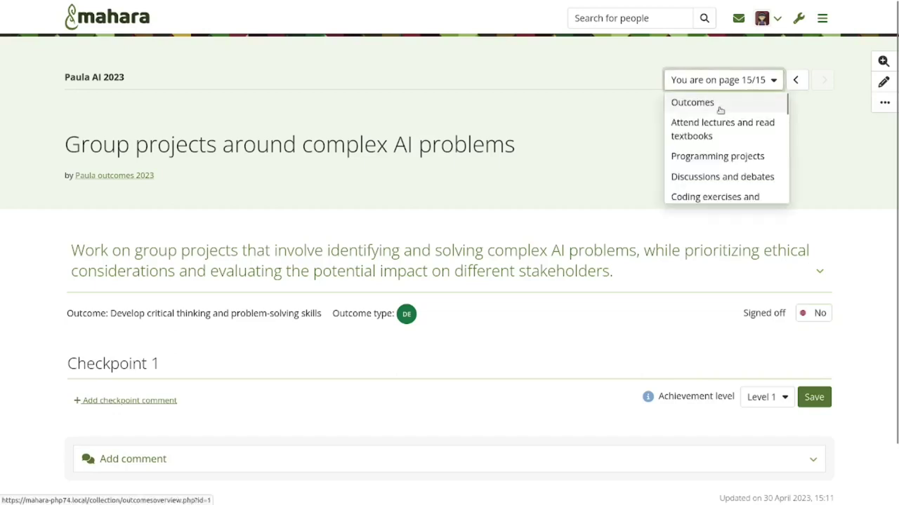
{"action": "left_click", "coordinate": [720, 106]}
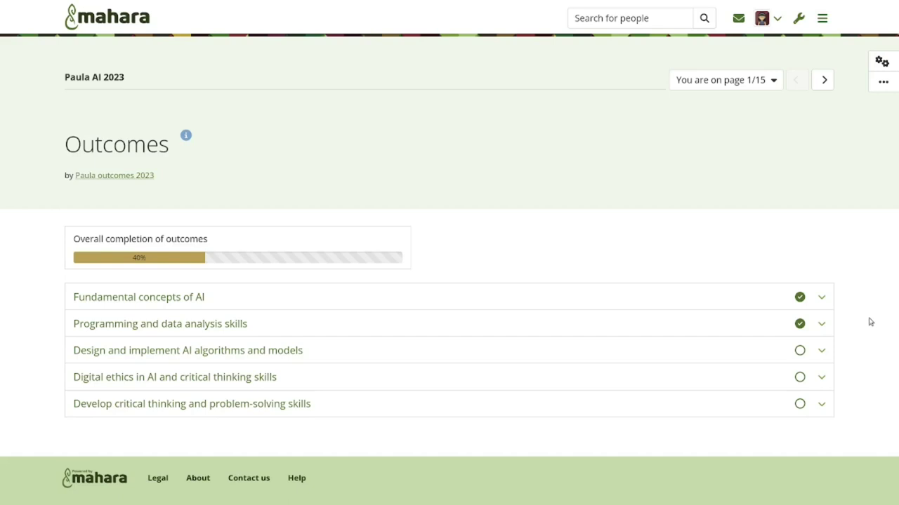
View the "Attend lectures and read textbooks" activity under "Fundamental concepts of AI" and return to the Outcomes overview
{"action": "left_click", "coordinate": [442, 297]}
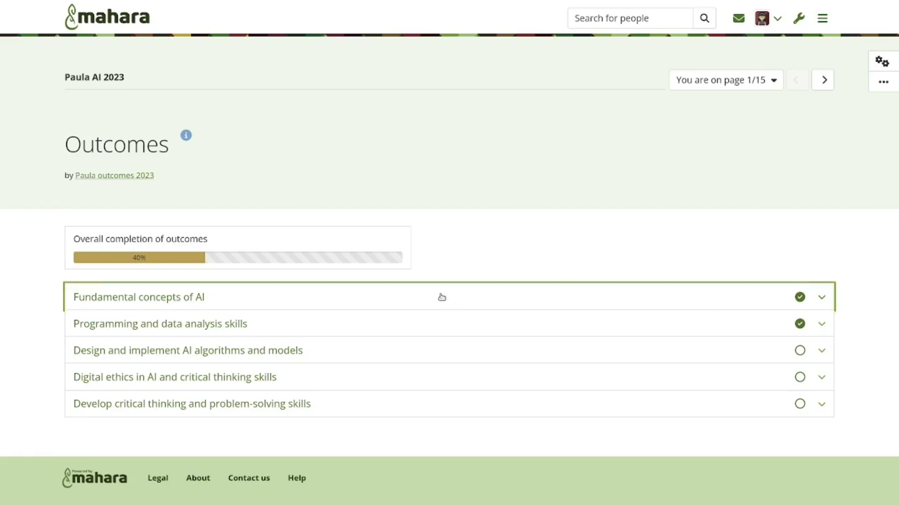
{"action": "scroll", "coordinate": [442, 297], "scroll_direction": "down", "scroll_amount": 2}
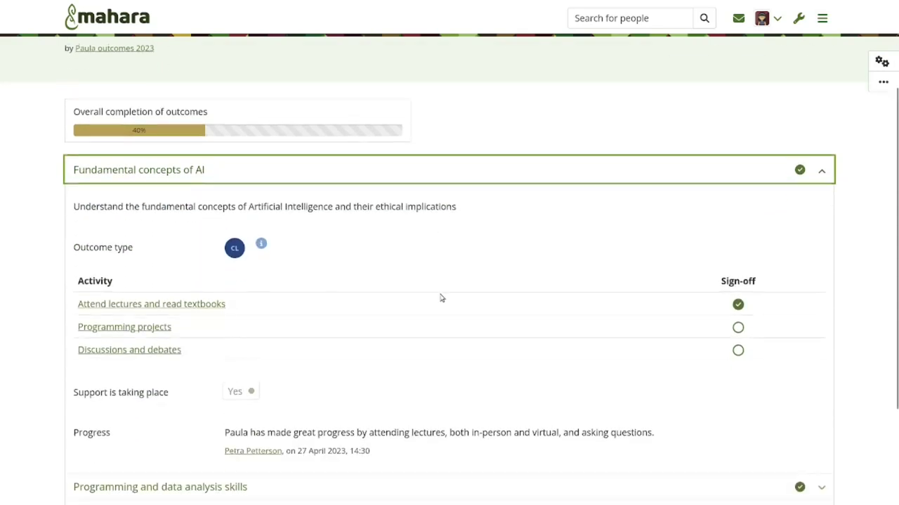
{"action": "left_click", "coordinate": [184, 303]}
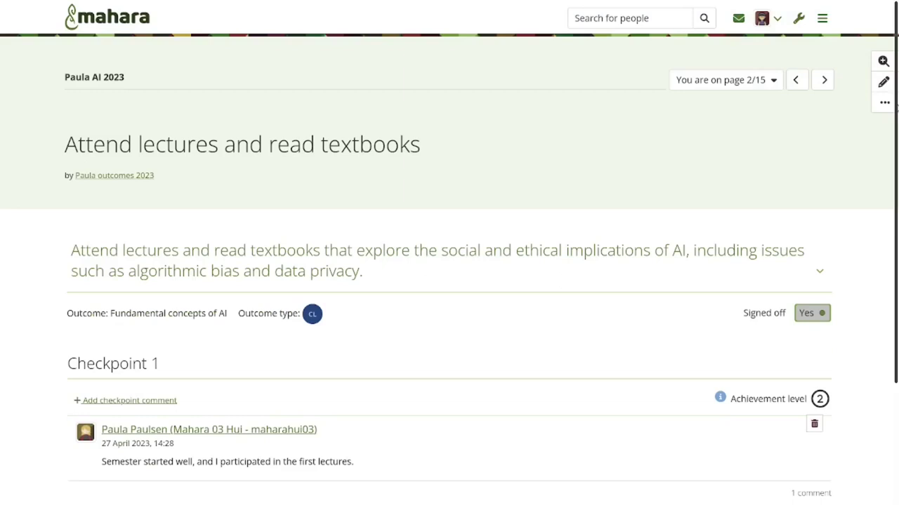
{"action": "left_click", "coordinate": [734, 84]}
{"action": "left_click", "coordinate": [711, 100]}
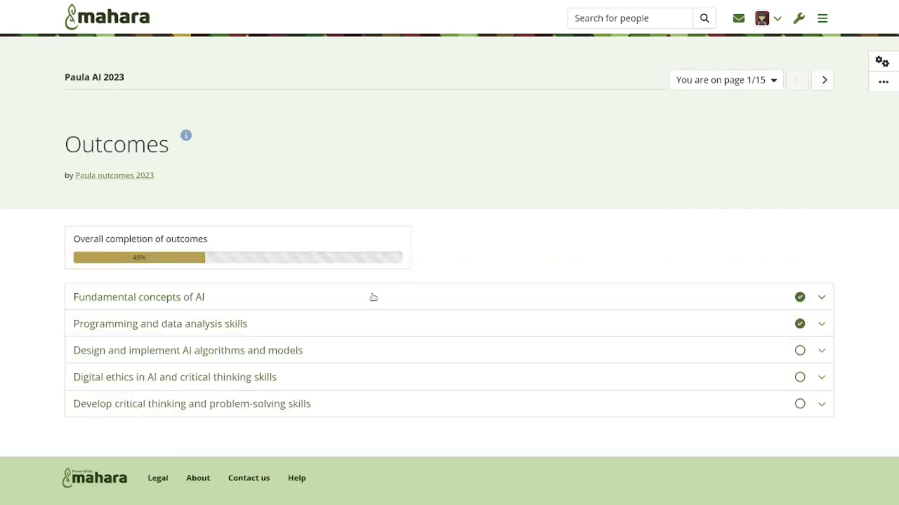
Expand the "Fundamental concepts of AI" and "Programming and data analysis skills" outcomes and compare their activities, sign-offs, support and progress
{"action": "left_click", "coordinate": [360, 297]}
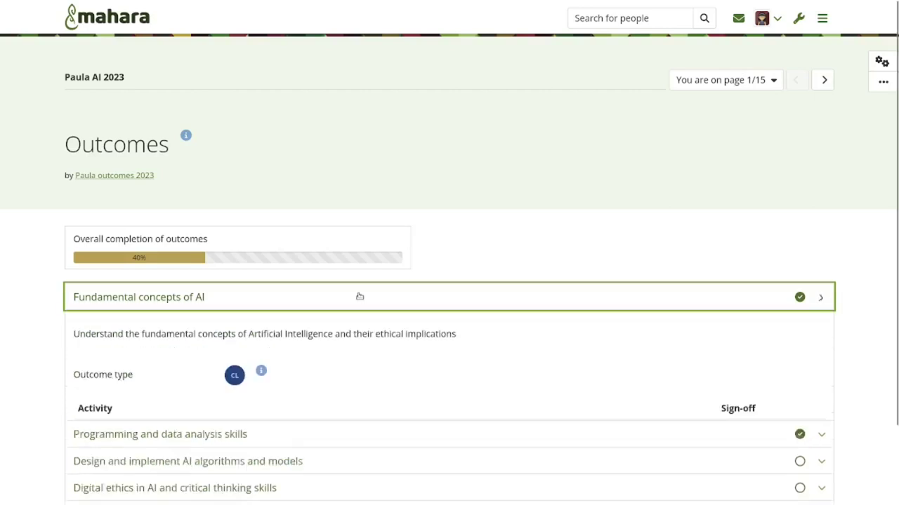
{"action": "scroll", "coordinate": [359, 297], "scroll_direction": "down", "scroll_amount": 4}
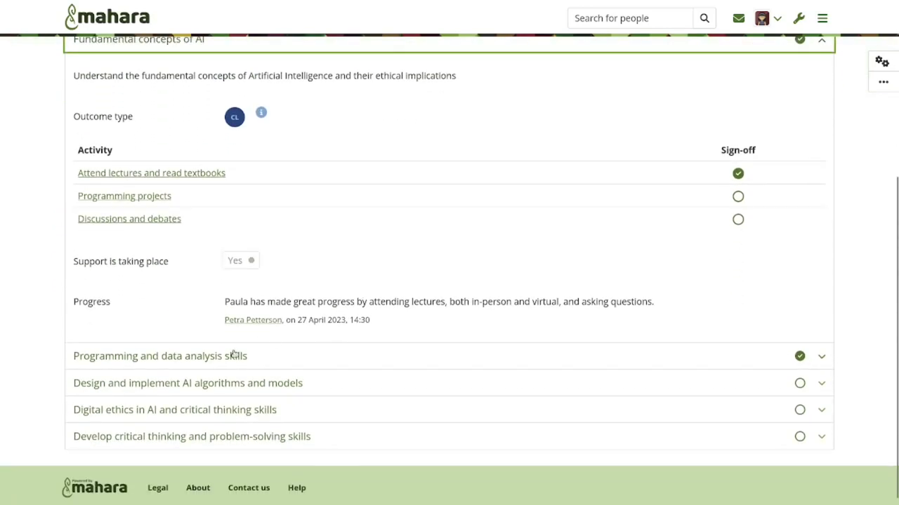
{"action": "left_click", "coordinate": [234, 354]}
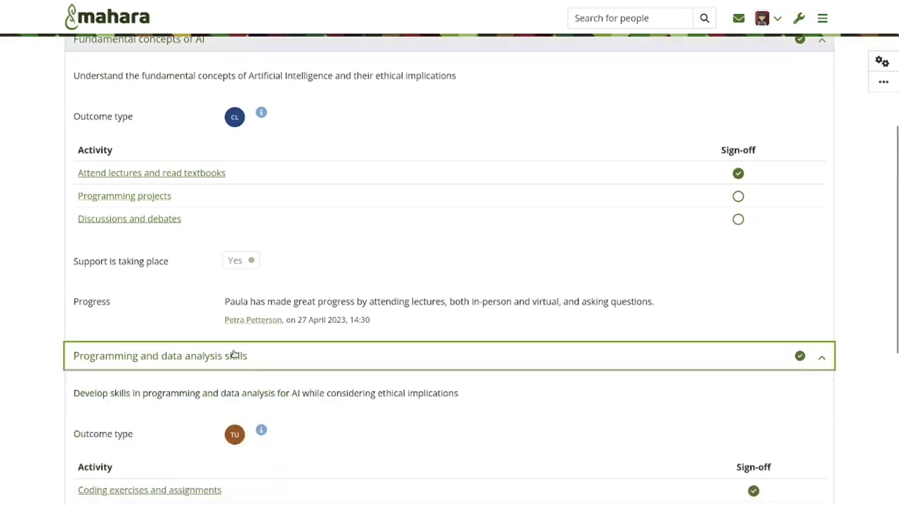
{"action": "scroll", "coordinate": [375, 351], "scroll_direction": "down", "scroll_amount": 1}
{"action": "scroll", "coordinate": [375, 350], "scroll_direction": "down", "scroll_amount": 1}
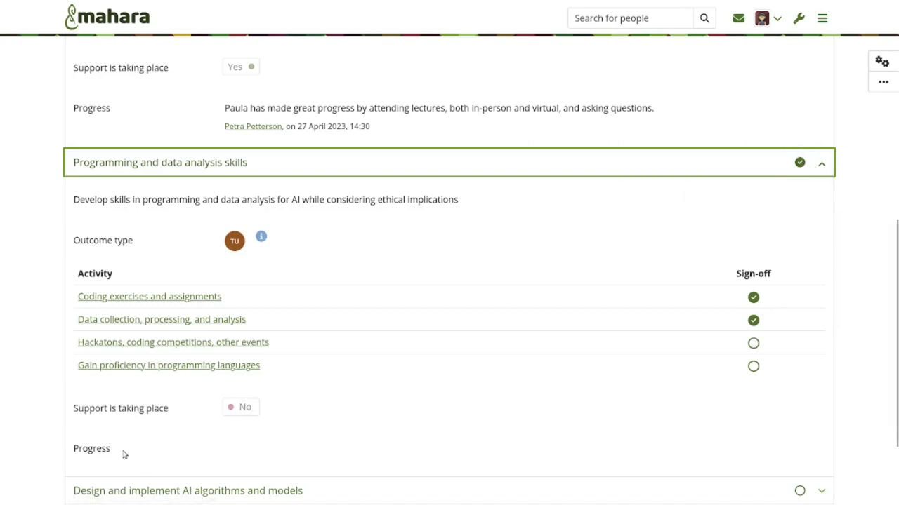
{"action": "scroll", "coordinate": [161, 452], "scroll_direction": "down", "scroll_amount": 1}
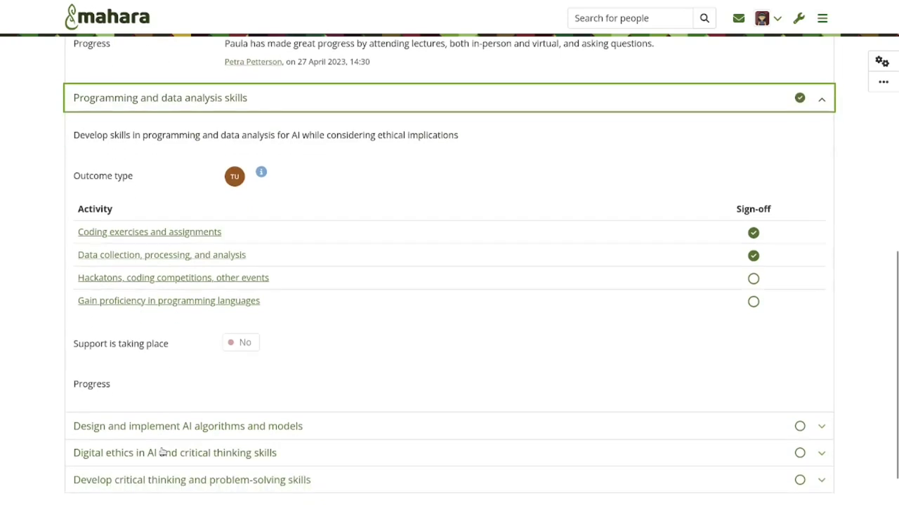
{"action": "scroll", "coordinate": [161, 452], "scroll_direction": "down", "scroll_amount": 1}
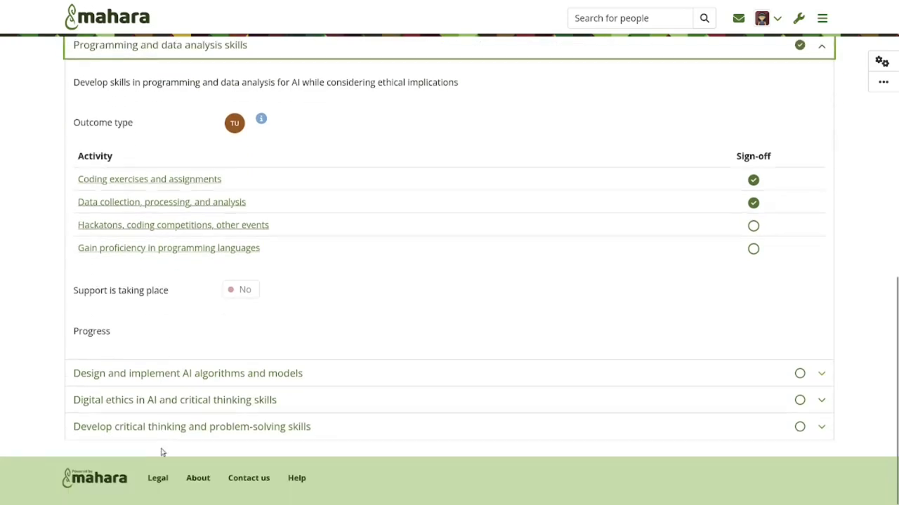
Expand the "Design and implement AI algorithms and models" outcome and examine its activities, support switch and progress field
{"action": "left_click", "coordinate": [339, 375]}
{"action": "scroll", "coordinate": [339, 374], "scroll_direction": "down", "scroll_amount": 3}
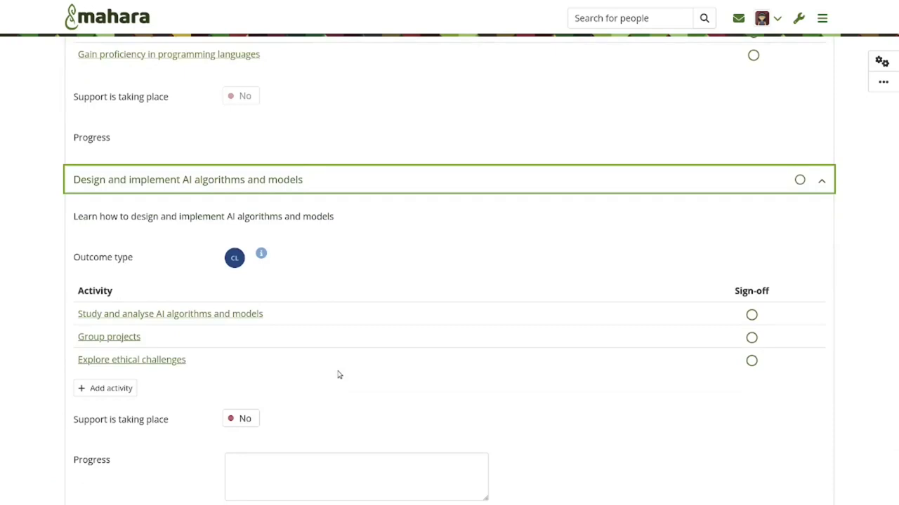
{"action": "scroll", "coordinate": [338, 375], "scroll_direction": "down", "scroll_amount": 3}
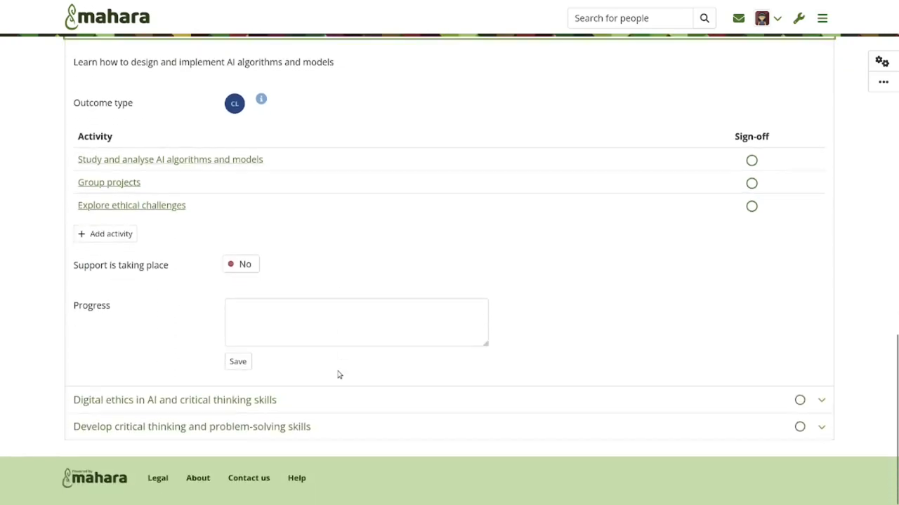
In the critical thinking outcome, save a progress note about the learner finding her own resources and asking fellow students for useful sites; set support to Yes
{"action": "left_click", "coordinate": [329, 425]}
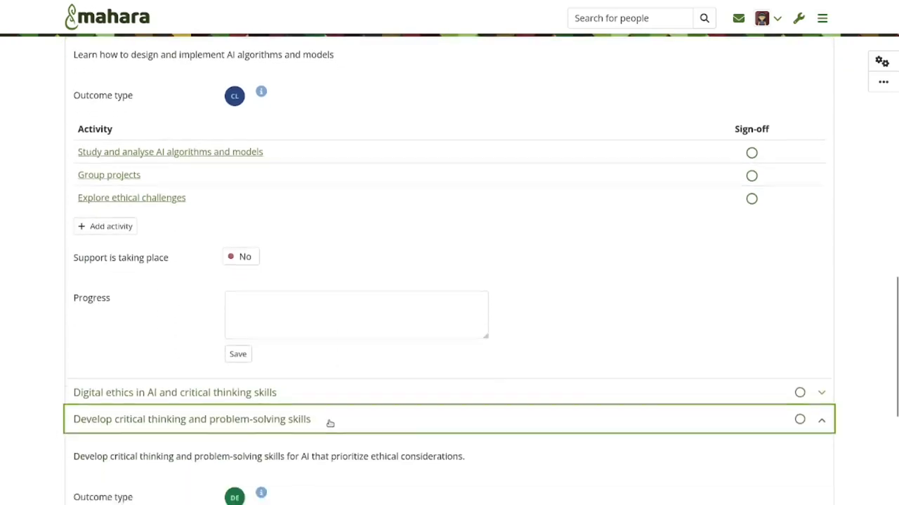
{"action": "scroll", "coordinate": [330, 423], "scroll_direction": "down", "scroll_amount": 2}
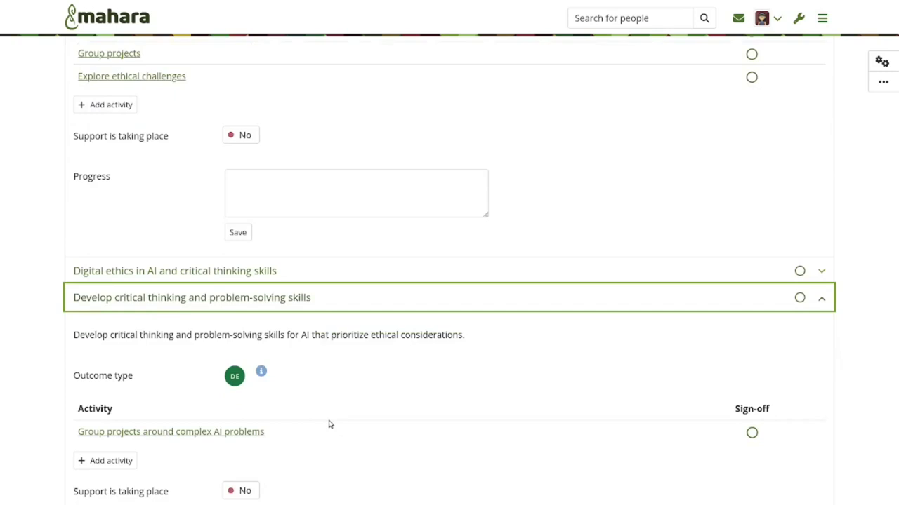
{"action": "scroll", "coordinate": [329, 424], "scroll_direction": "down", "scroll_amount": 3}
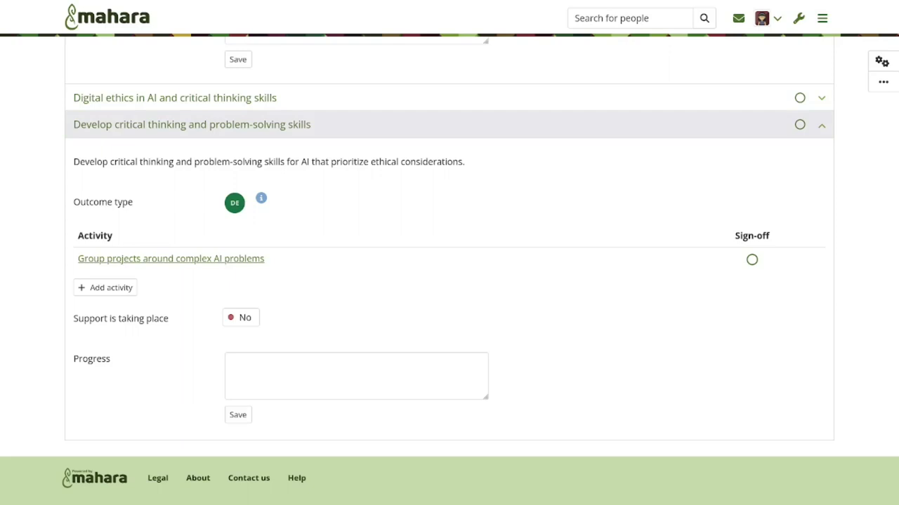
{"action": "left_click", "coordinate": [255, 375]}
{"action": "type", "text": "Paula found resources on her own and also asked fellow students about the sites that they found useful."}
{"action": "left_click", "coordinate": [236, 415]}
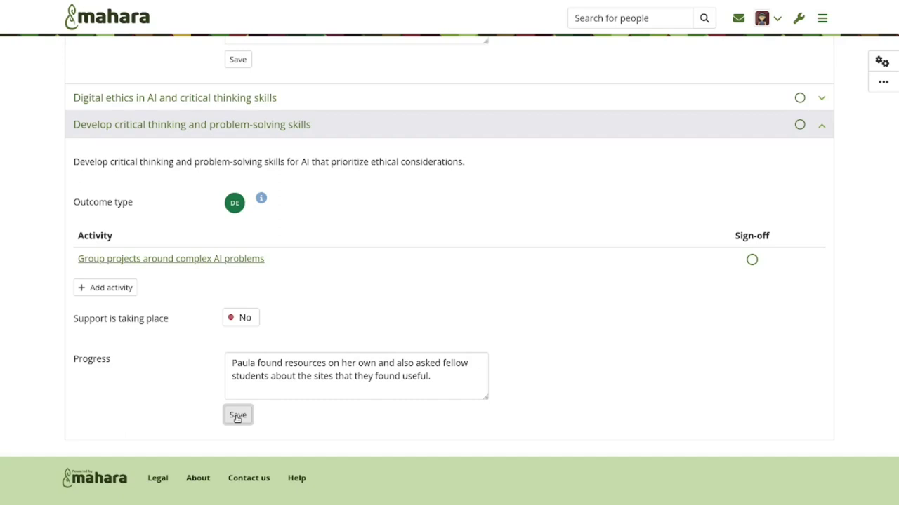
{"action": "left_click", "coordinate": [244, 318]}
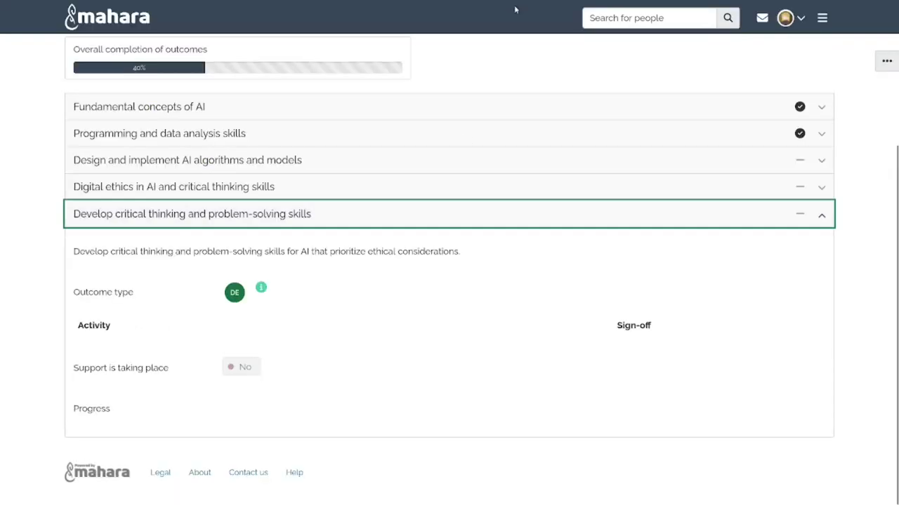
Reload the learner's Outcomes overview and examine the critical thinking outcome's activity, sign-off, support status and progress note
{"action": "left_click", "coordinate": [642, 28]}
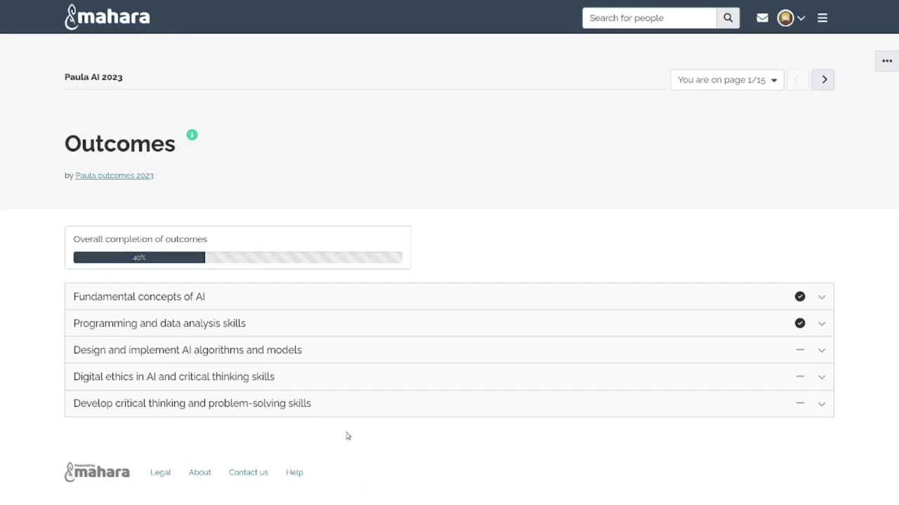
{"action": "mouse_move", "coordinate": [799, 352]}
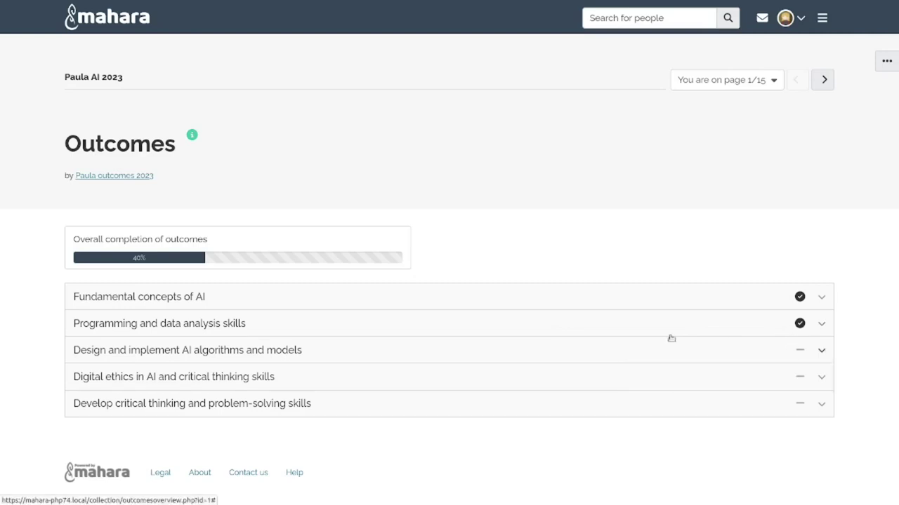
{"action": "left_click", "coordinate": [267, 405]}
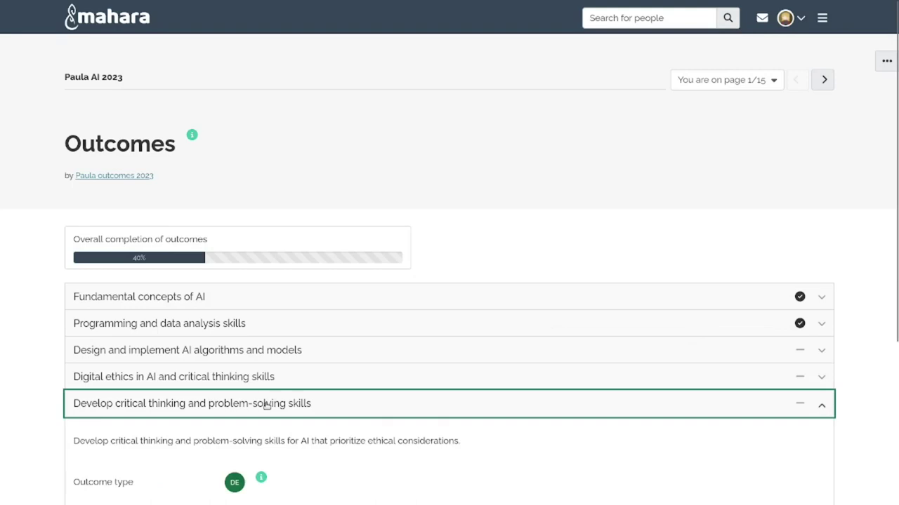
{"action": "scroll", "coordinate": [321, 405], "scroll_direction": "down", "scroll_amount": 3}
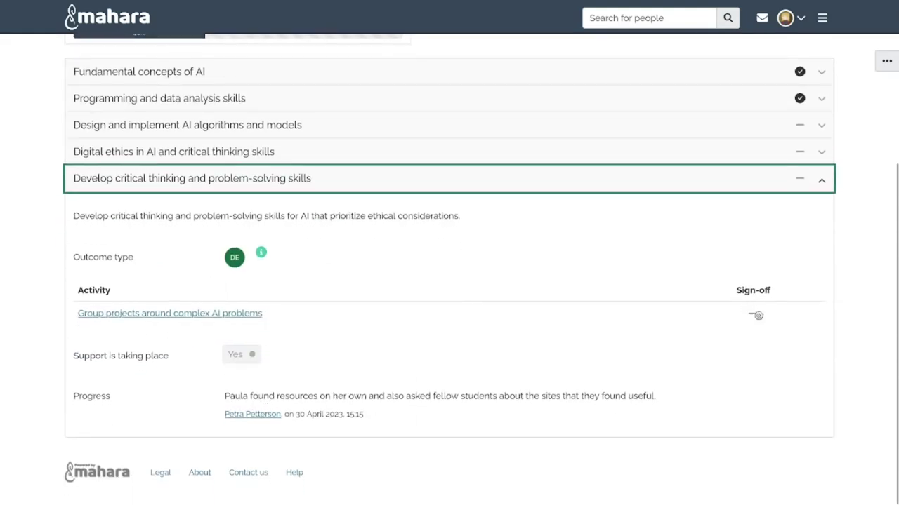
{"action": "mouse_move", "coordinate": [753, 316]}
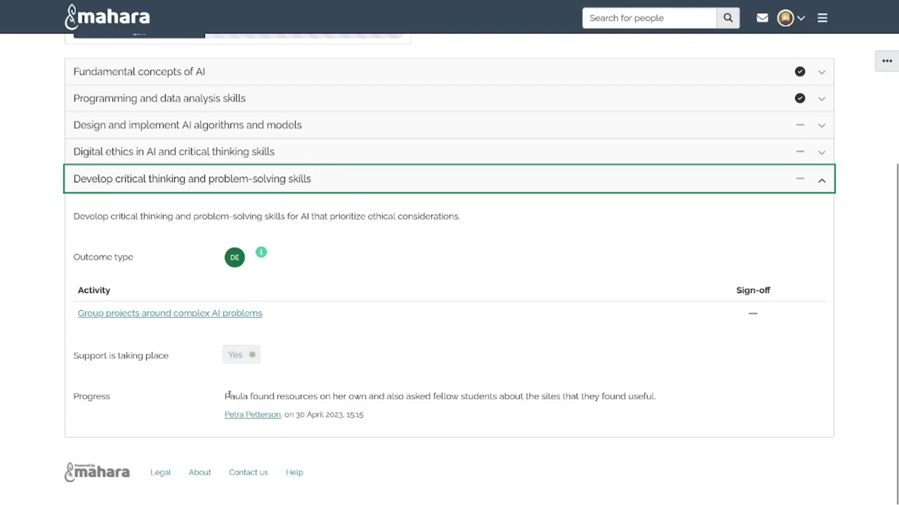
{"action": "left_click_drag", "start_coordinate": [225, 396], "coordinate": [657, 399]}
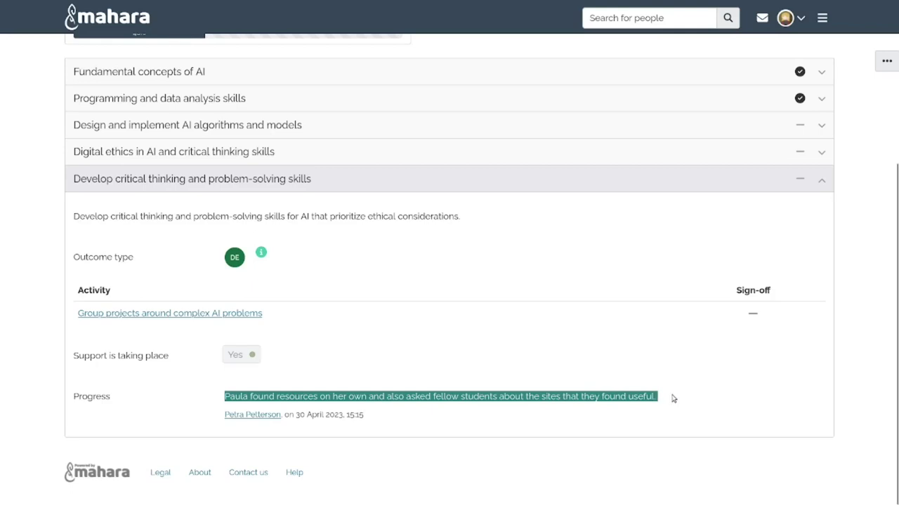
{"action": "left_click", "coordinate": [672, 398]}
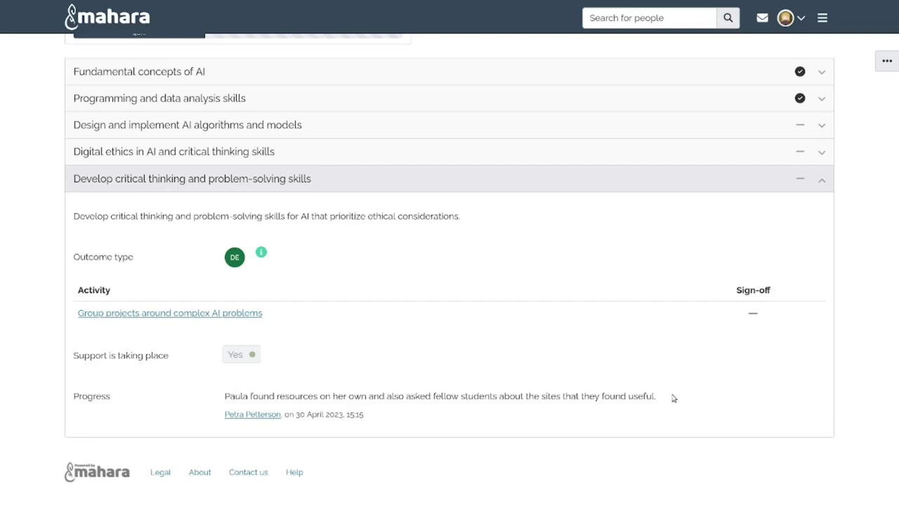
Open the "Group projects around complex AI problems" activity as the learner and expand its description to view the activity details
{"action": "left_click", "coordinate": [169, 318]}
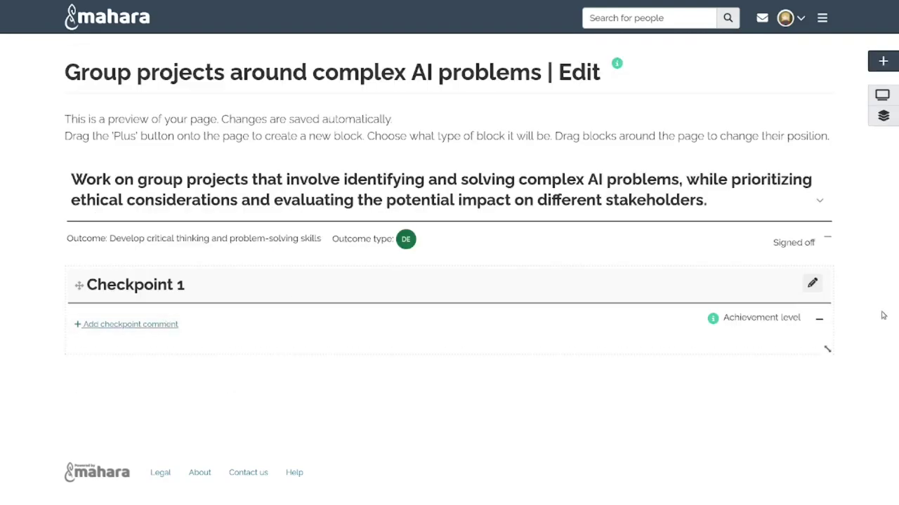
{"action": "left_click", "coordinate": [706, 195]}
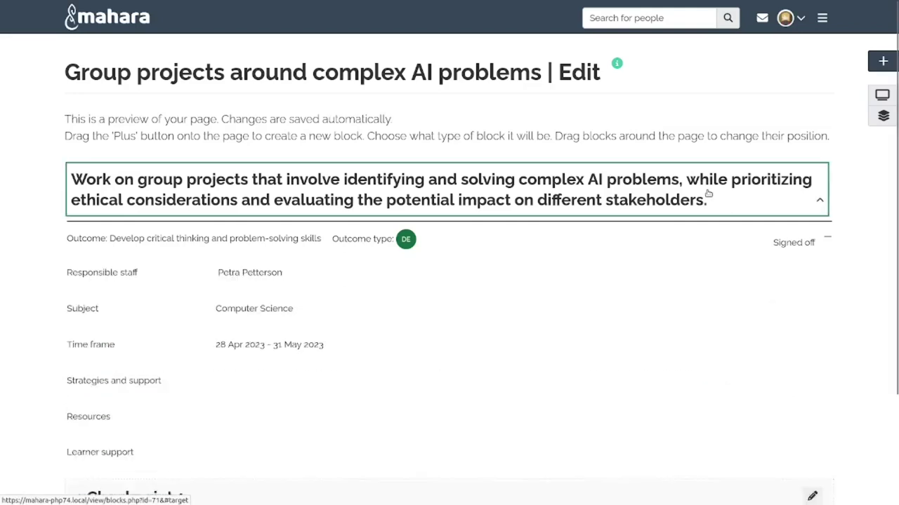
Place a new placeholder block below Checkpoint 1, view its additional content types, and discard the block
{"action": "scroll", "coordinate": [612, 309], "scroll_direction": "down", "scroll_amount": 1}
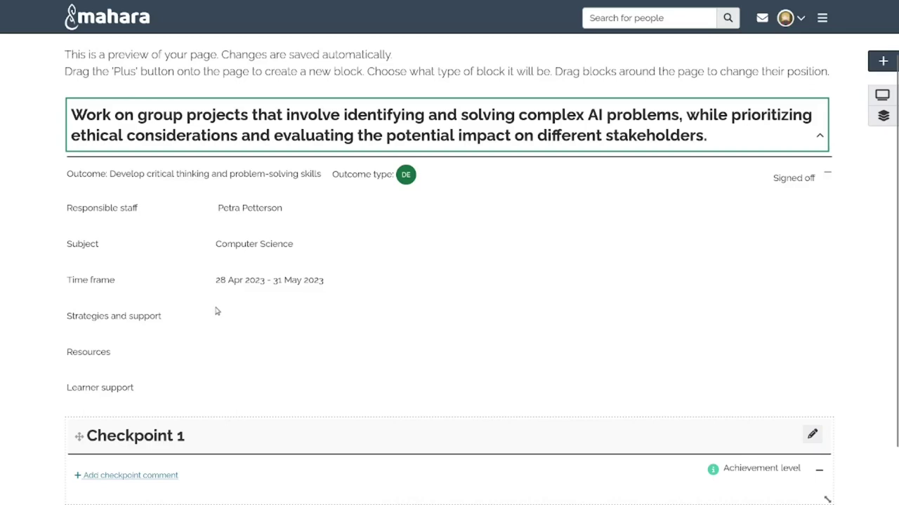
{"action": "scroll", "coordinate": [599, 359], "scroll_direction": "down", "scroll_amount": 1}
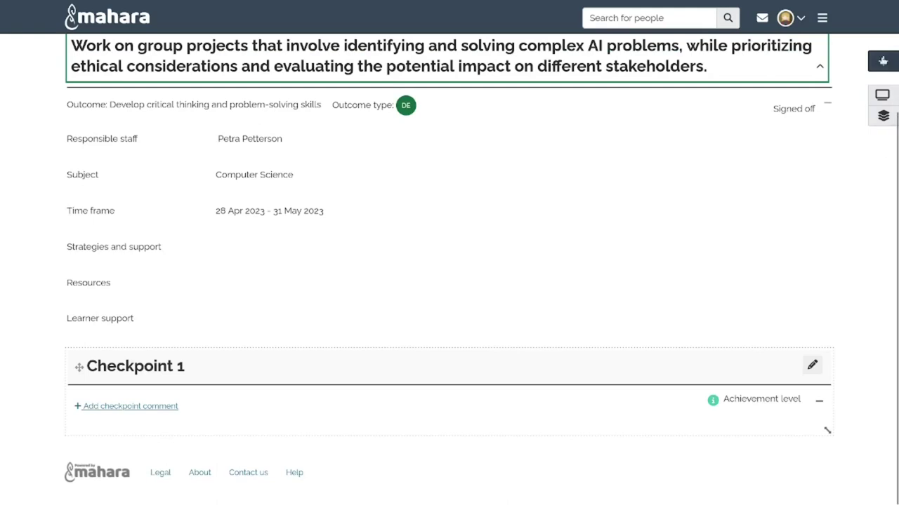
{"action": "left_click_drag", "start_coordinate": [883, 61], "coordinate": [611, 435]}
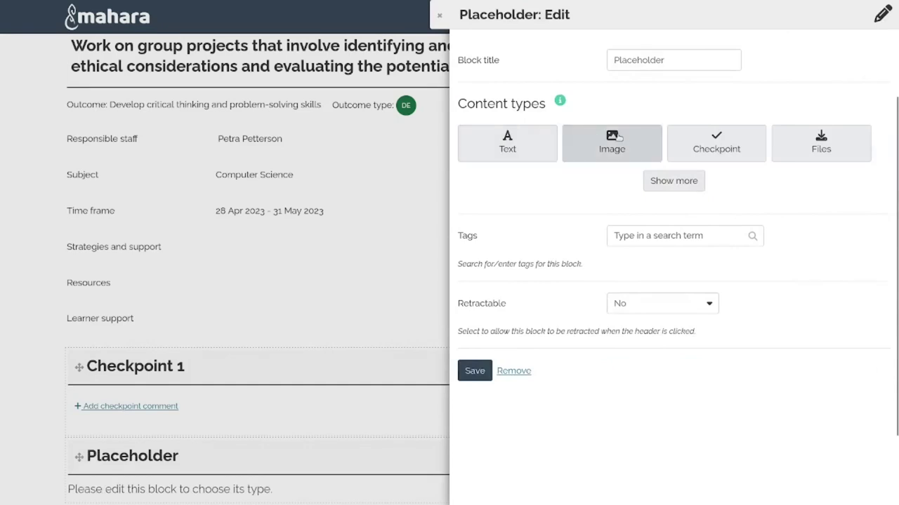
{"action": "left_click", "coordinate": [654, 184]}
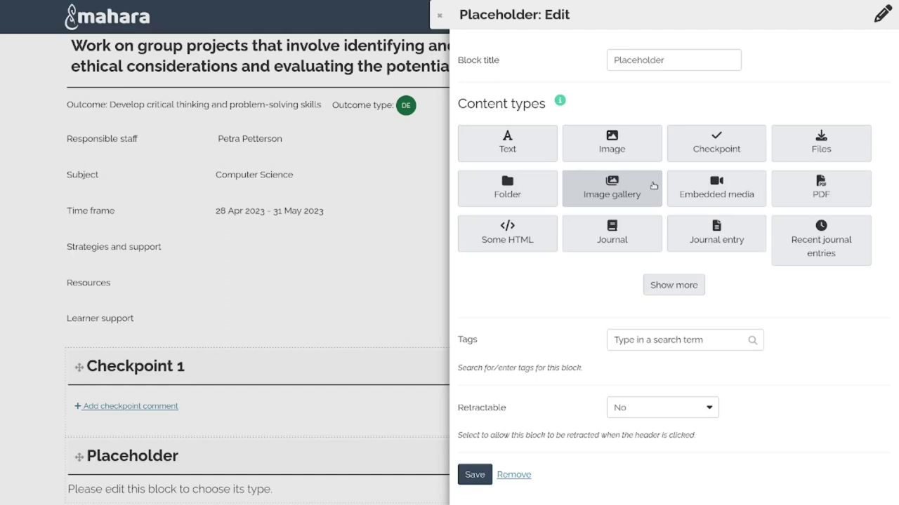
{"action": "left_click", "coordinate": [439, 15]}
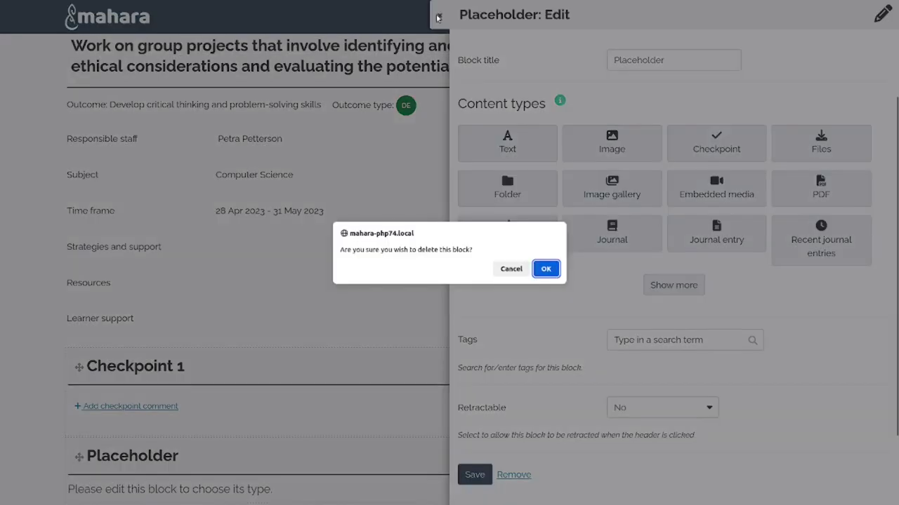
{"action": "left_click", "coordinate": [546, 269]}
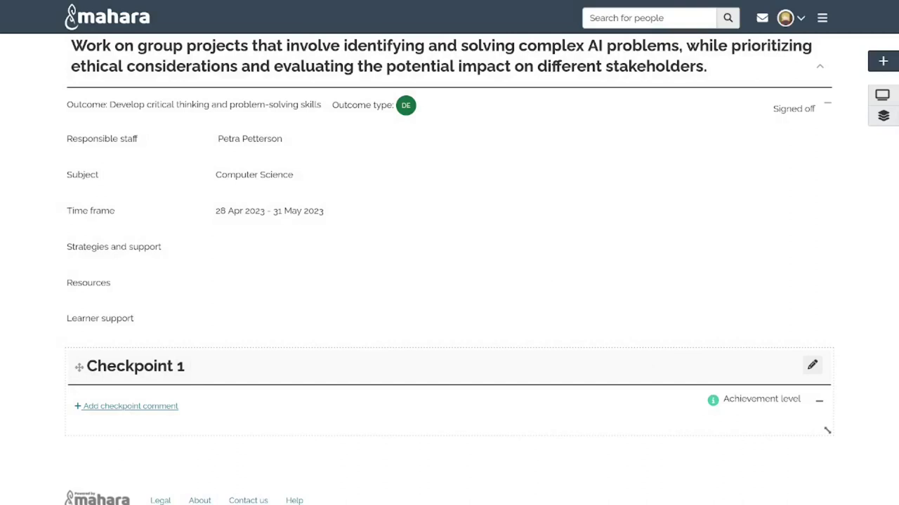
As the learner, save a Checkpoint 1 comment saying the first programming task was a big challenge without prior Python use, mentioning help from online tutorials
{"action": "left_click", "coordinate": [167, 411]}
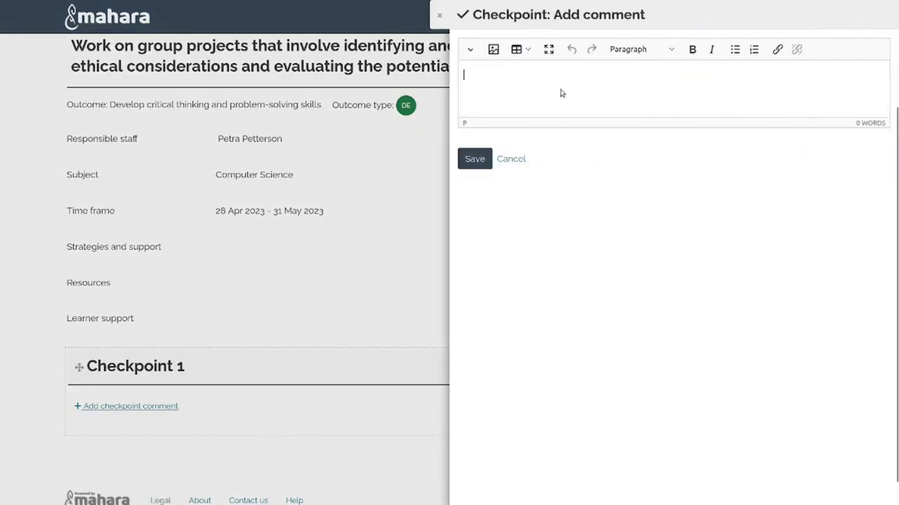
{"action": "type", "text": "My first programming task was quite a big challenge as I had not used Python before. With the help of online tutorials, I ..."}
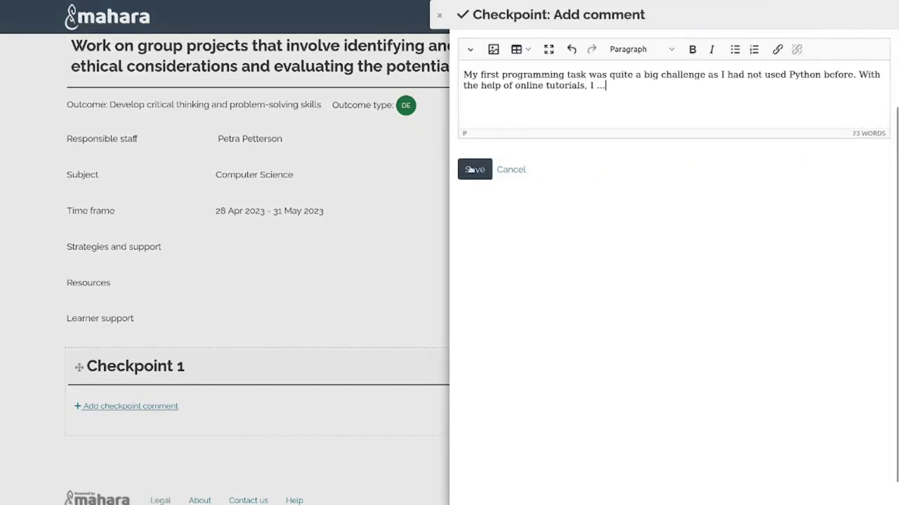
{"action": "left_click", "coordinate": [471, 170]}
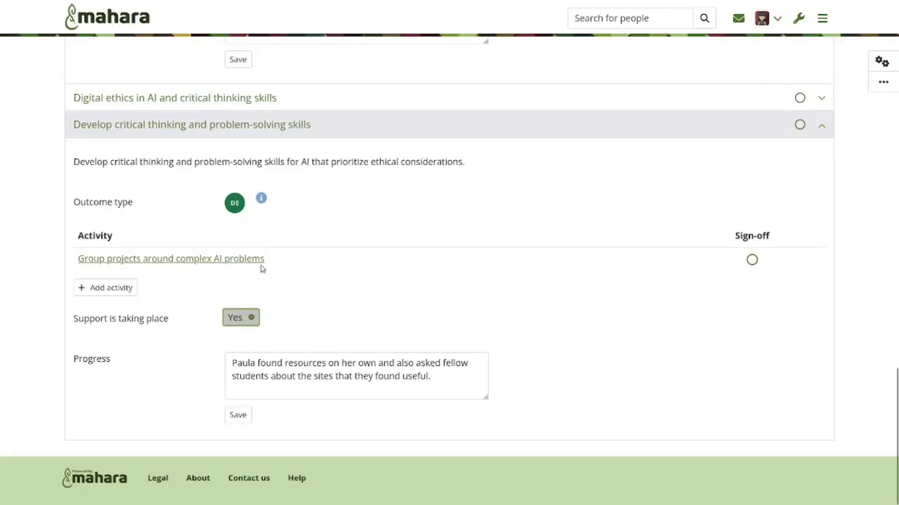
As staff, open the group projects activity and save a Checkpoint 1 comment praising the learner's progress after only a week of having learned Python
{"action": "left_click", "coordinate": [243, 259]}
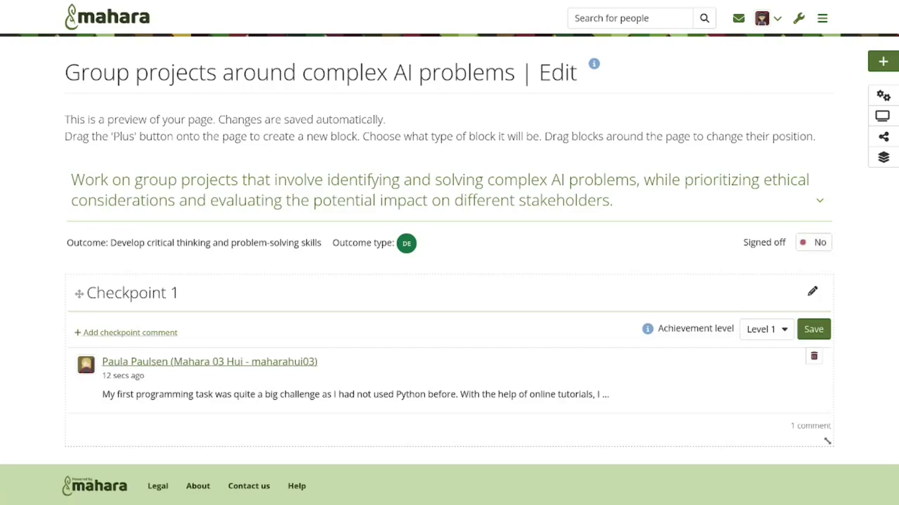
{"action": "left_click", "coordinate": [133, 333]}
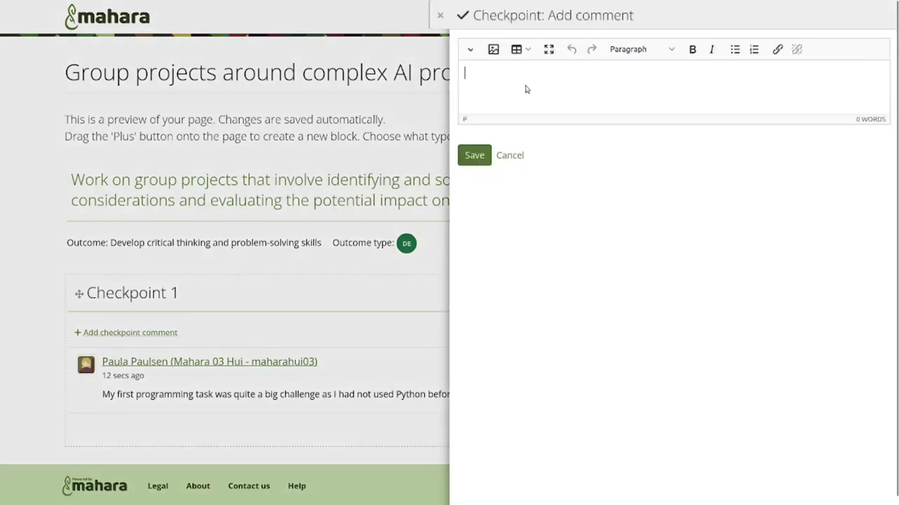
{"action": "type", "text": "I am impressed with your progress, Paula, after only a week of having learned Python. You ..."}
{"action": "left_click", "coordinate": [475, 156]}
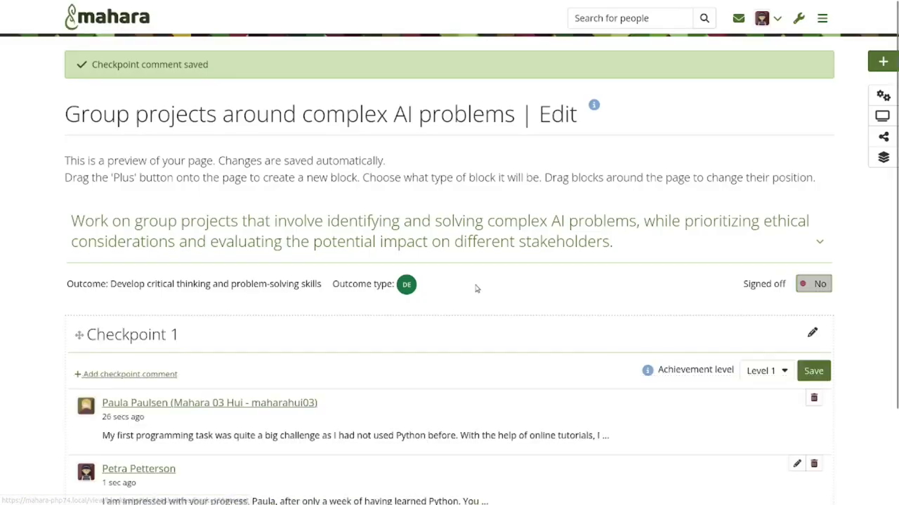
Expand the activity description and save a Strategies and support note about discussing online tutorials and which skills the learner wants to focus on
{"action": "scroll", "coordinate": [475, 286], "scroll_direction": "down", "scroll_amount": 2}
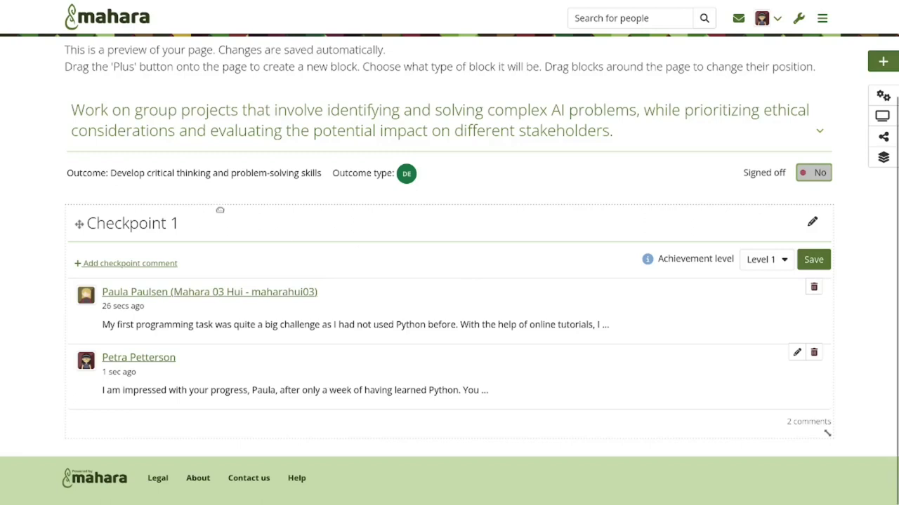
{"action": "left_click", "coordinate": [413, 125]}
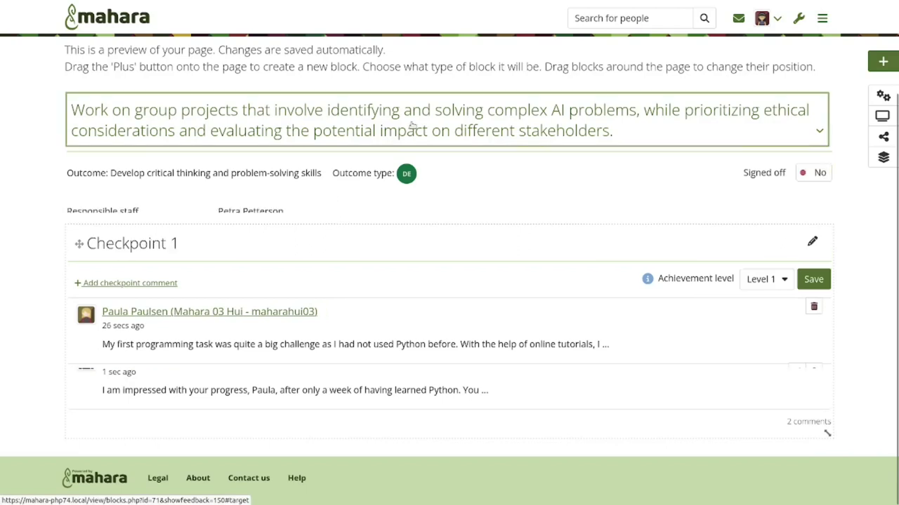
{"action": "scroll", "coordinate": [403, 247], "scroll_direction": "down", "scroll_amount": 2}
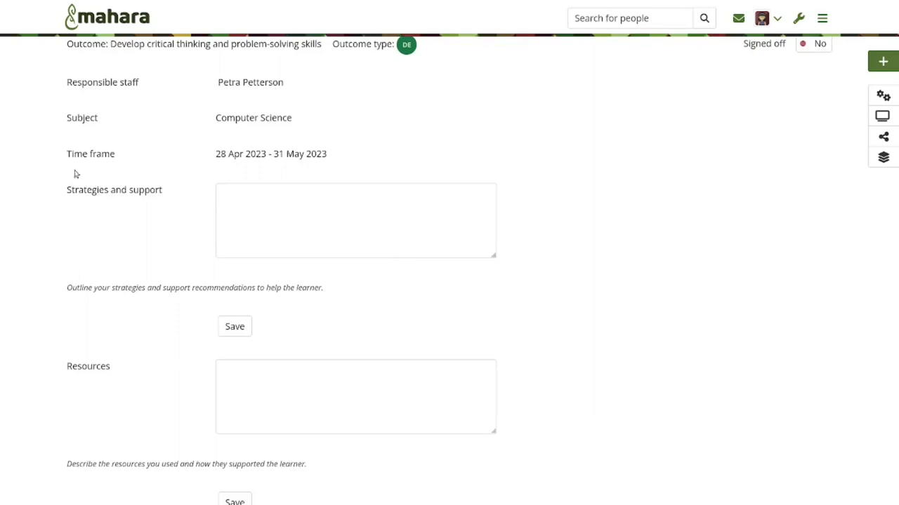
{"action": "left_click", "coordinate": [245, 213]}
{"action": "type", "text": "We discussed online tutorials and which skills Paula wants to focus on."}
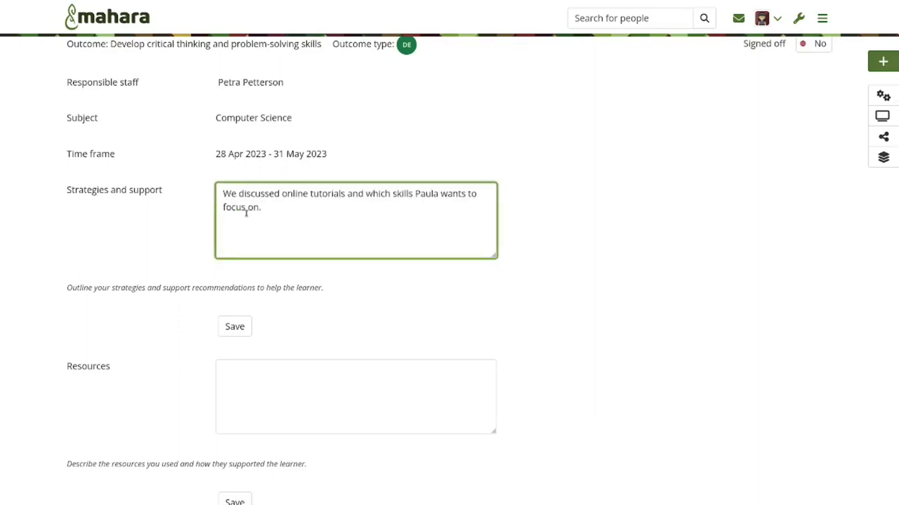
{"action": "key", "text": "Tab"}
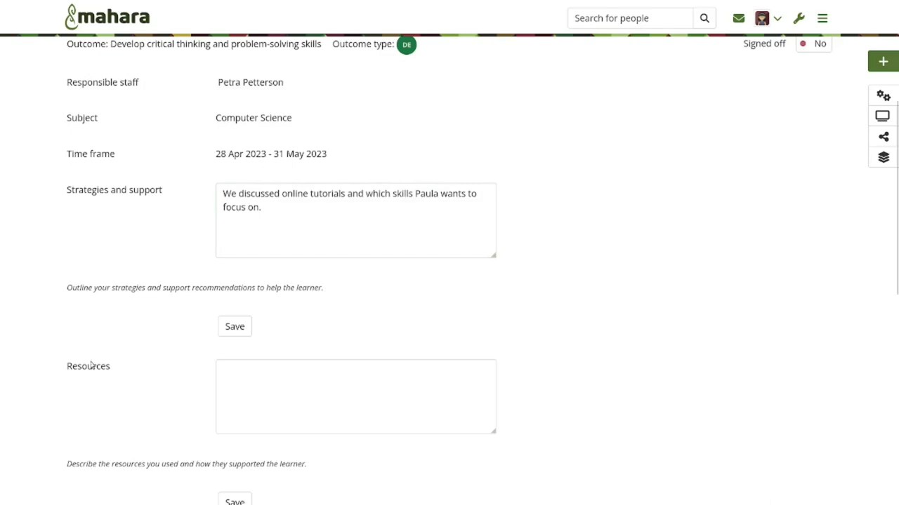
{"action": "left_click", "coordinate": [219, 325]}
Save a Resources note saying the learner found resources on her own and asked fellow students about the sites they found useful
{"action": "left_click", "coordinate": [257, 377]}
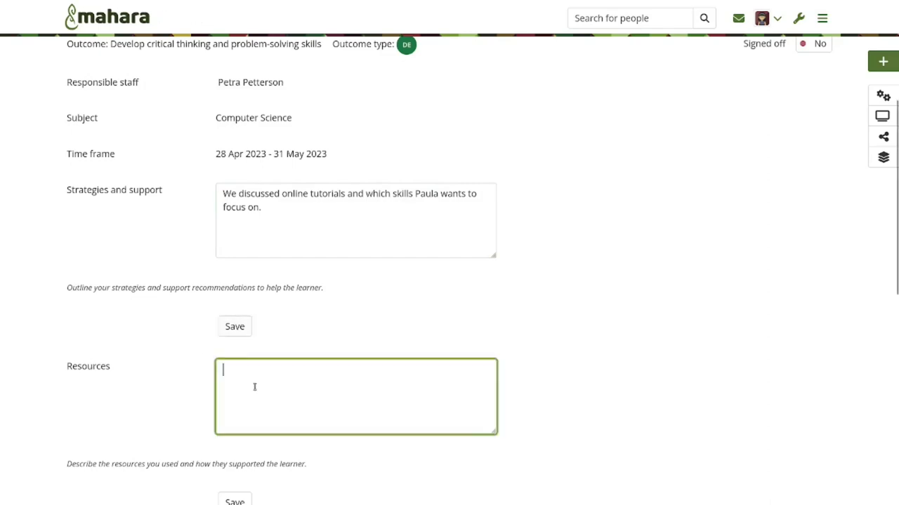
{"action": "type", "text": "Paula found resources on her own and also asked fellow students about the sites that they found useful."}
{"action": "scroll", "coordinate": [247, 424], "scroll_direction": "down", "scroll_amount": 1}
{"action": "scroll", "coordinate": [238, 393], "scroll_direction": "down", "scroll_amount": 1}
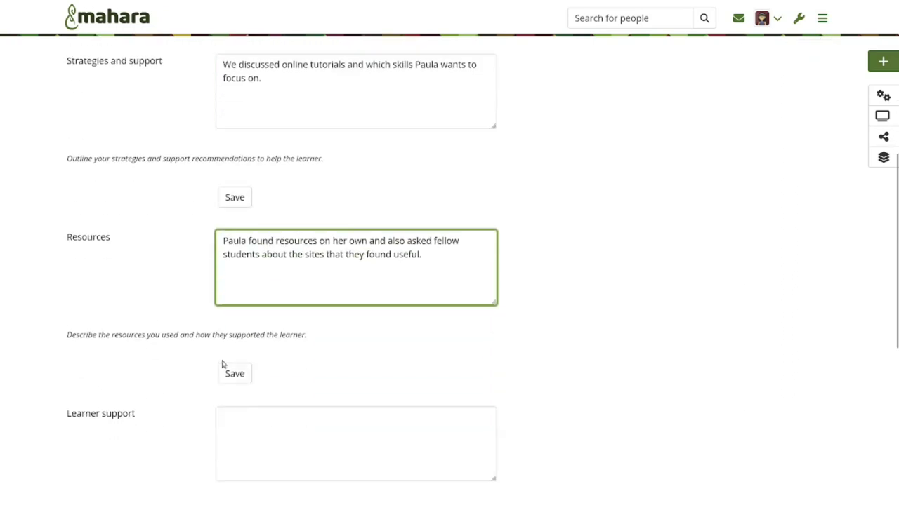
{"action": "left_click", "coordinate": [235, 374]}
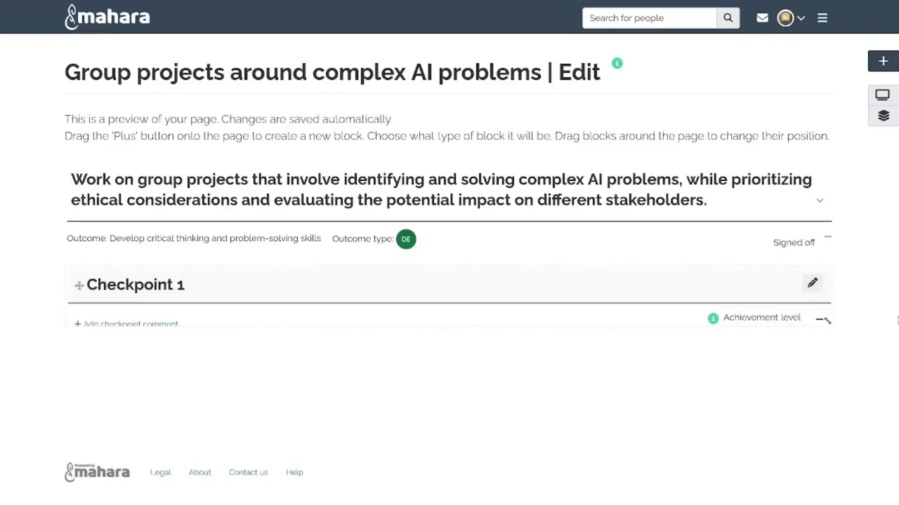
As the learner, expand the activity description and examine the staff's Strategies and support and Resources notes
{"action": "left_click", "coordinate": [616, 209]}
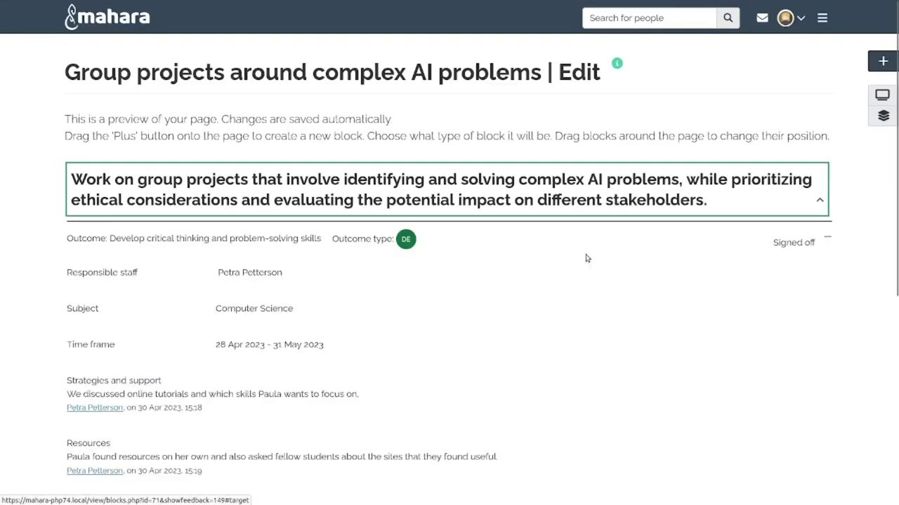
{"action": "scroll", "coordinate": [586, 258], "scroll_direction": "down", "scroll_amount": 1}
{"action": "scroll", "coordinate": [586, 259], "scroll_direction": "down", "scroll_amount": 1}
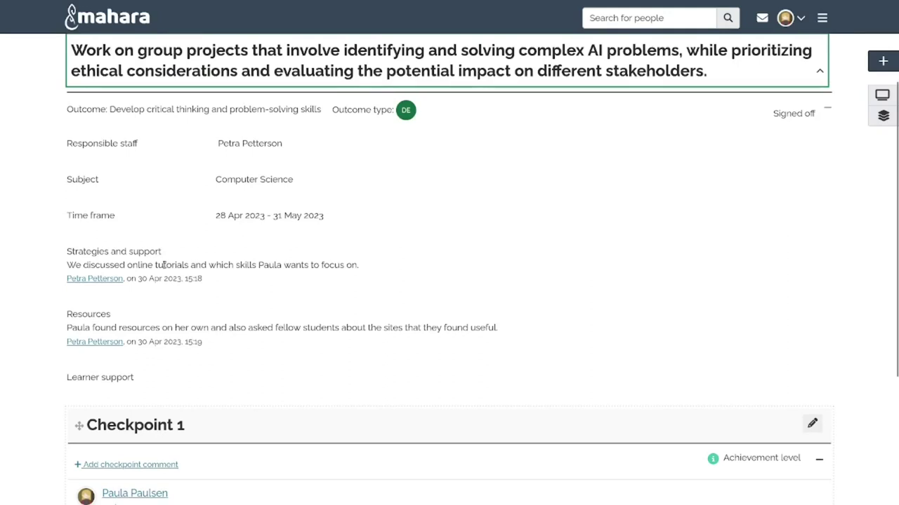
{"action": "left_click_drag", "start_coordinate": [68, 265], "coordinate": [173, 267]}
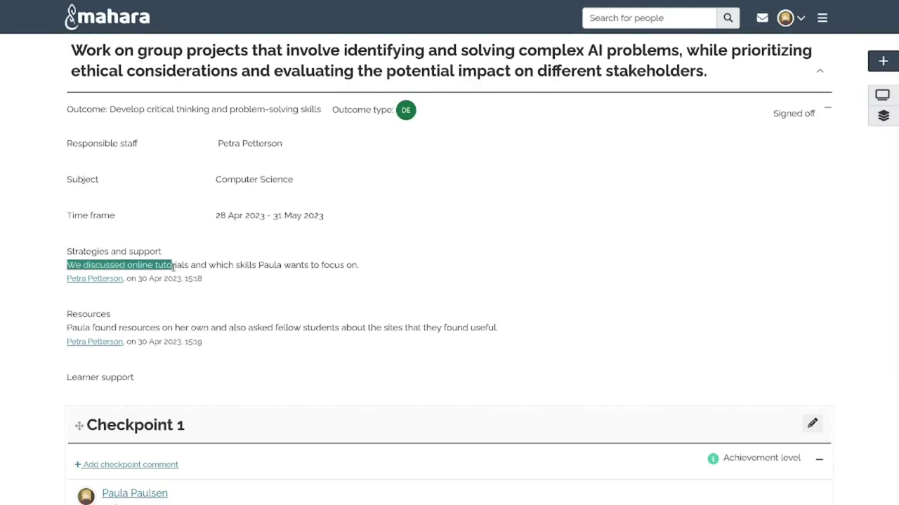
{"action": "scroll", "coordinate": [173, 267], "scroll_direction": "down", "scroll_amount": 3}
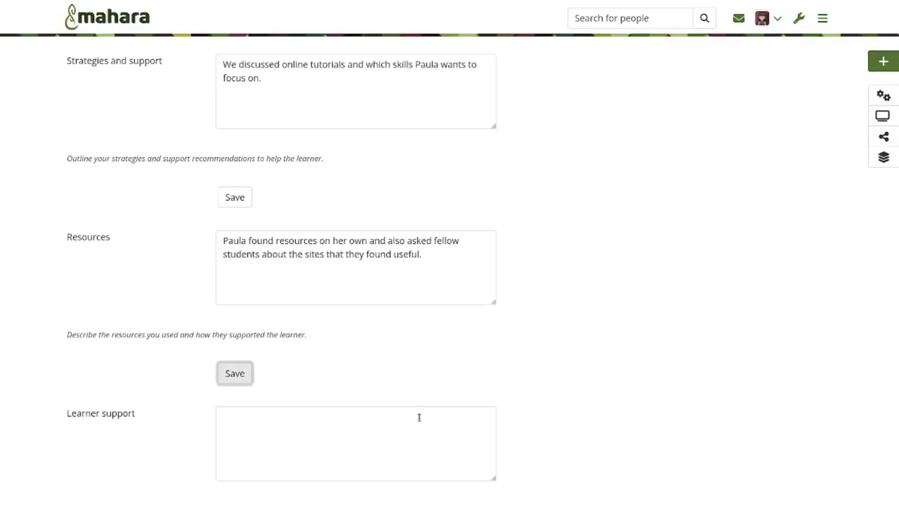
As staff, examine the available achievement levels for Checkpoint 1 and the help text explaining each level
{"action": "scroll", "coordinate": [707, 386], "scroll_direction": "down", "scroll_amount": 5}
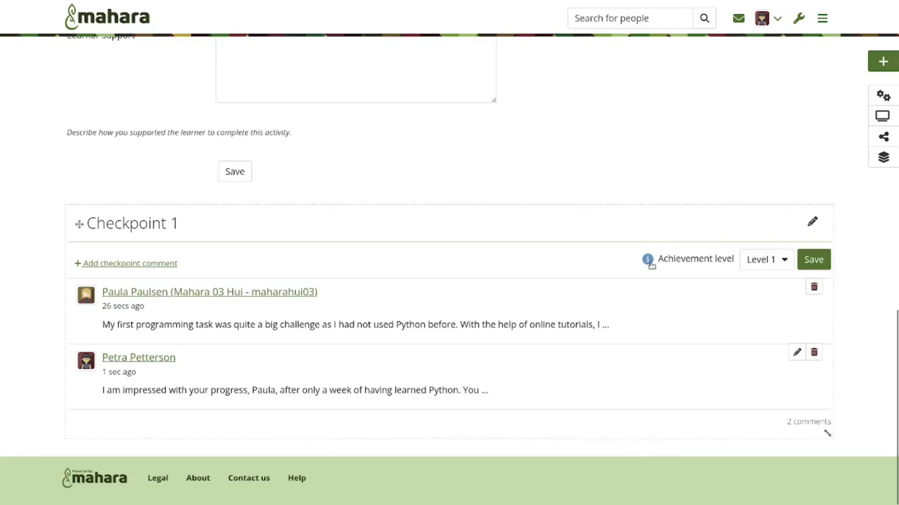
{"action": "left_click", "coordinate": [769, 269]}
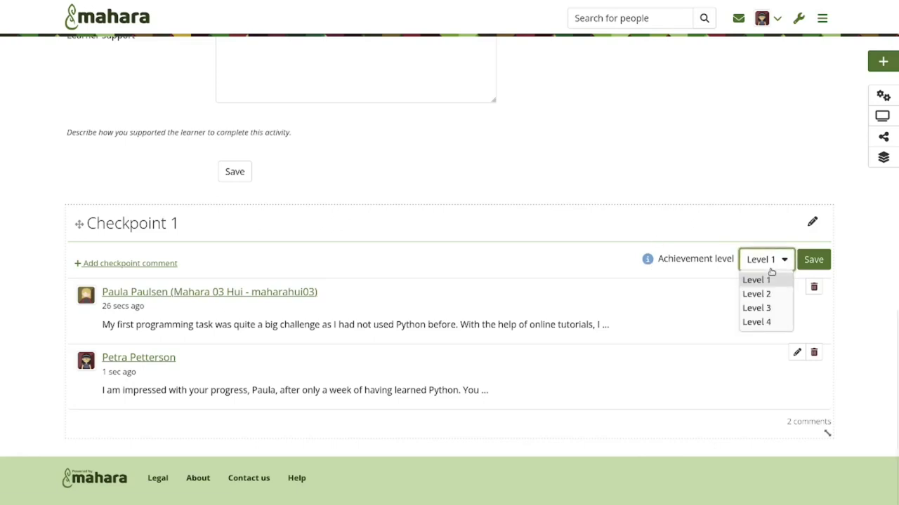
{"action": "left_click", "coordinate": [688, 259]}
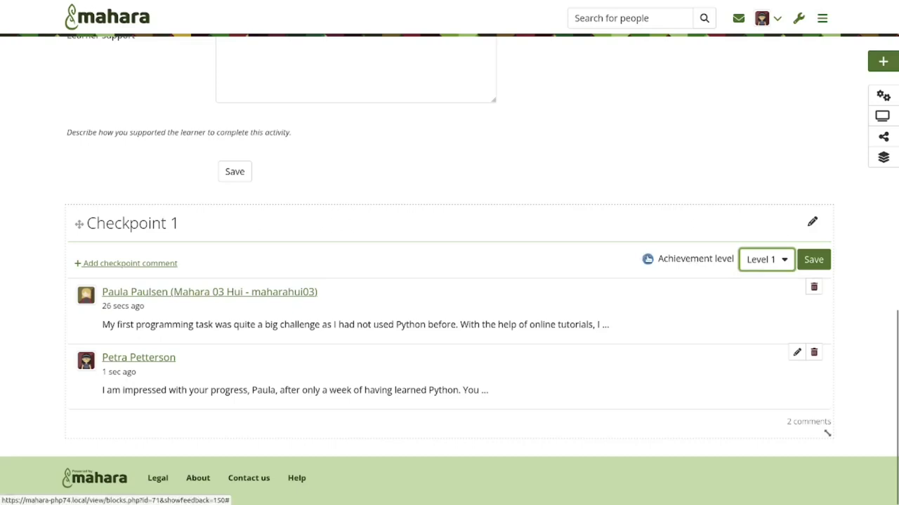
{"action": "left_click", "coordinate": [647, 258]}
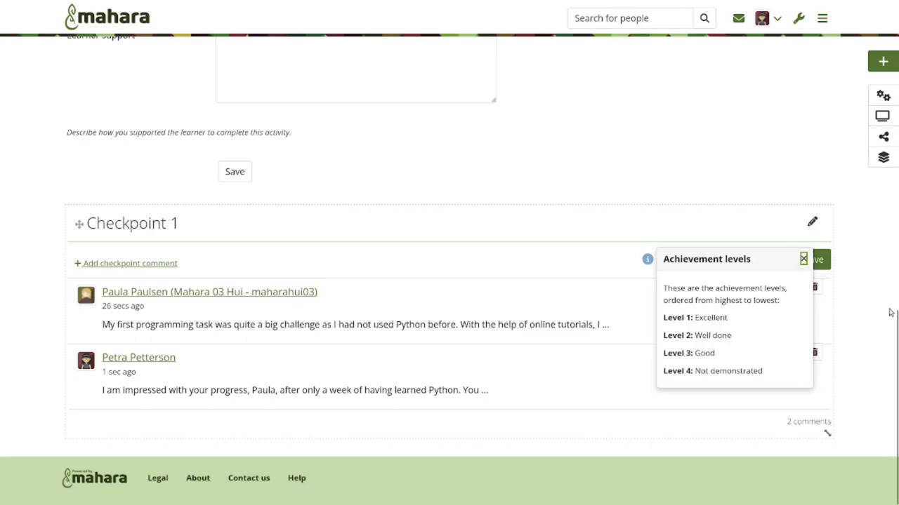
{"action": "left_click", "coordinate": [803, 259]}
Save Level 2 as the achievement level for Checkpoint 1 and sign off the activity
{"action": "left_click", "coordinate": [786, 262]}
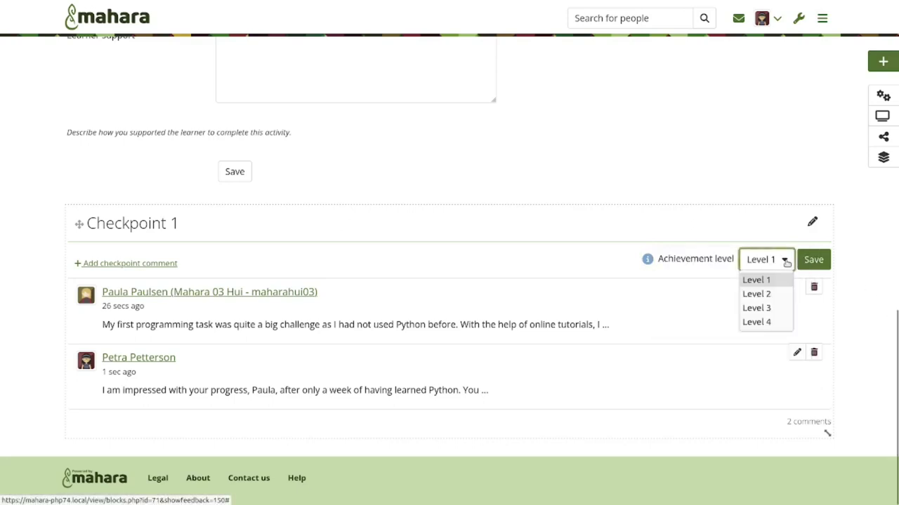
{"action": "left_click", "coordinate": [769, 298]}
{"action": "left_click", "coordinate": [813, 259]}
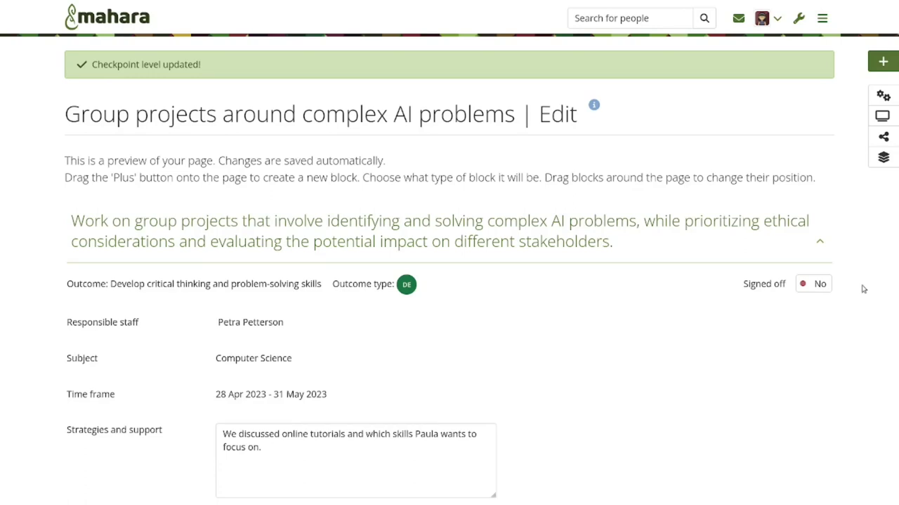
{"action": "left_click", "coordinate": [815, 285]}
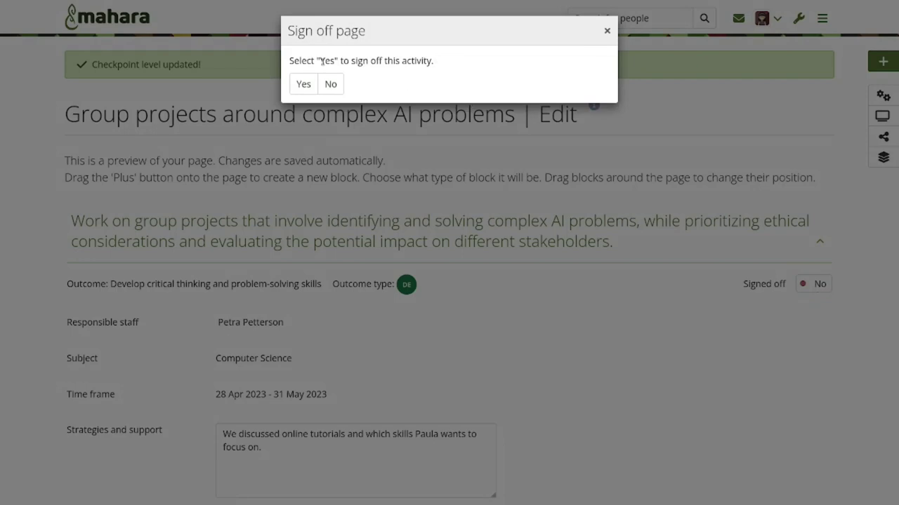
{"action": "left_click", "coordinate": [303, 84]}
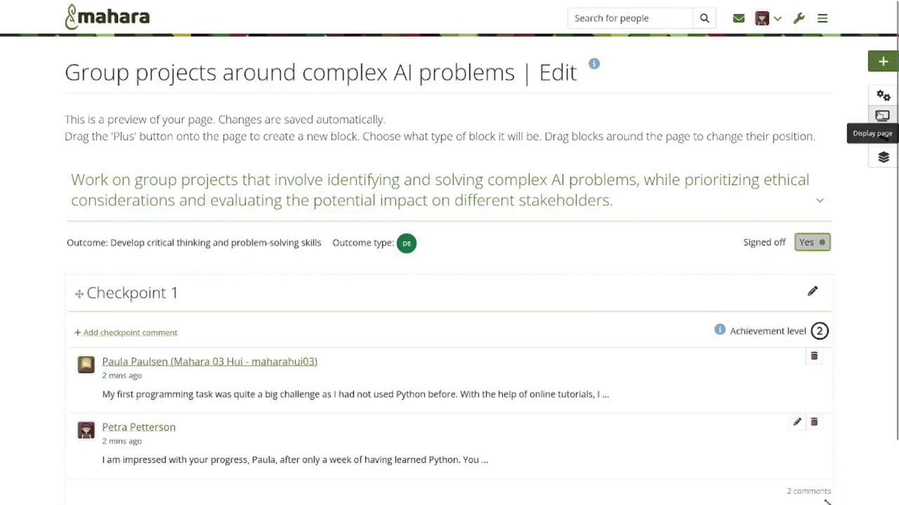
Display the activity page, return to the portfolio's Outcomes overview, and expand the critical thinking and problem-solving outcome to check the activity's sign-off
{"action": "left_click", "coordinate": [882, 116]}
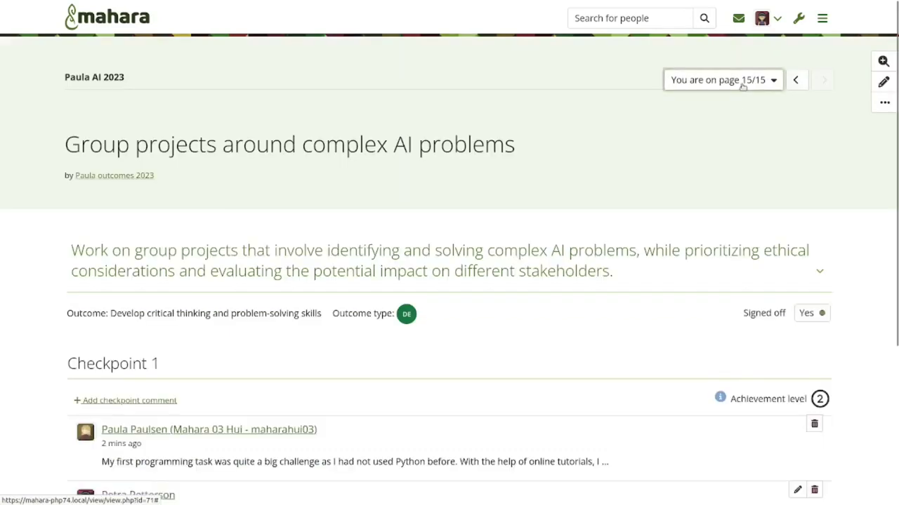
{"action": "left_click", "coordinate": [743, 80]}
{"action": "left_click", "coordinate": [716, 109]}
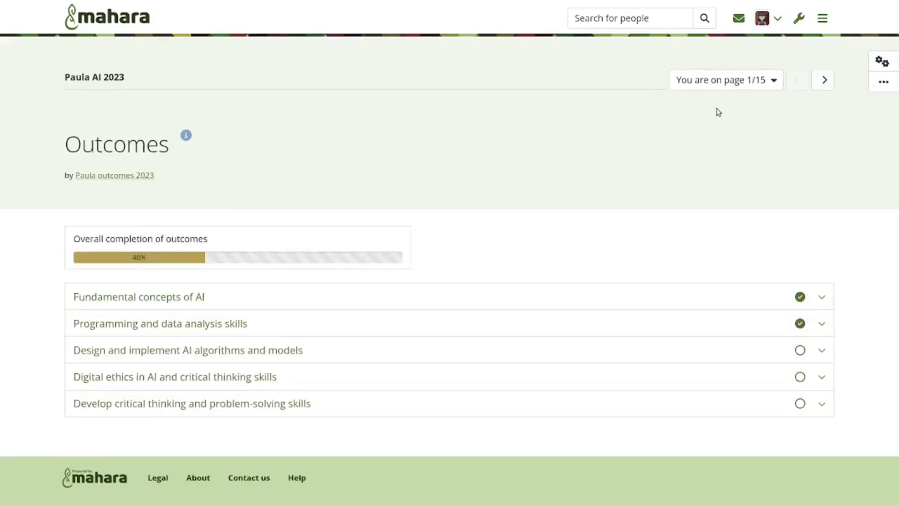
{"action": "left_click", "coordinate": [296, 402]}
{"action": "scroll", "coordinate": [295, 405], "scroll_direction": "down", "scroll_amount": 2}
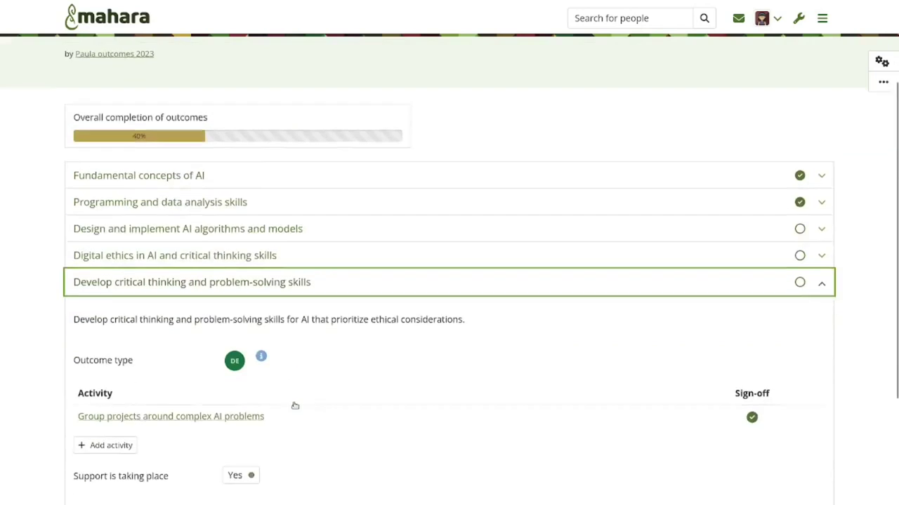
Remove the sign-off from the Group projects around complex AI problems activity, and sign it off again
{"action": "scroll", "coordinate": [295, 405], "scroll_direction": "down", "scroll_amount": 3}
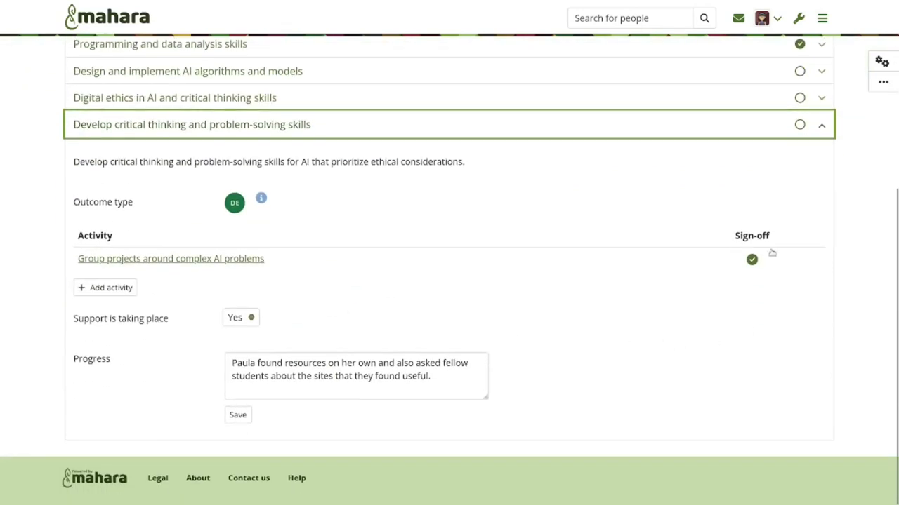
{"action": "left_click", "coordinate": [752, 260]}
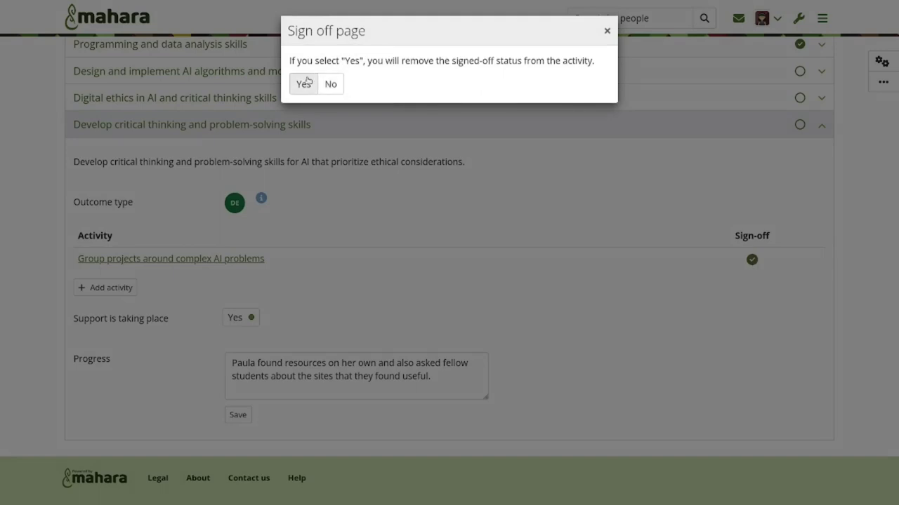
{"action": "left_click", "coordinate": [303, 84]}
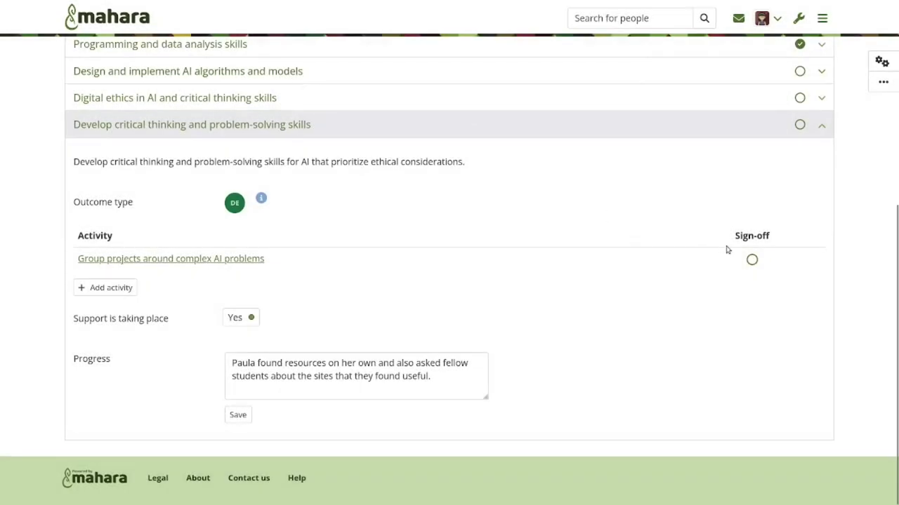
{"action": "left_click", "coordinate": [752, 259]}
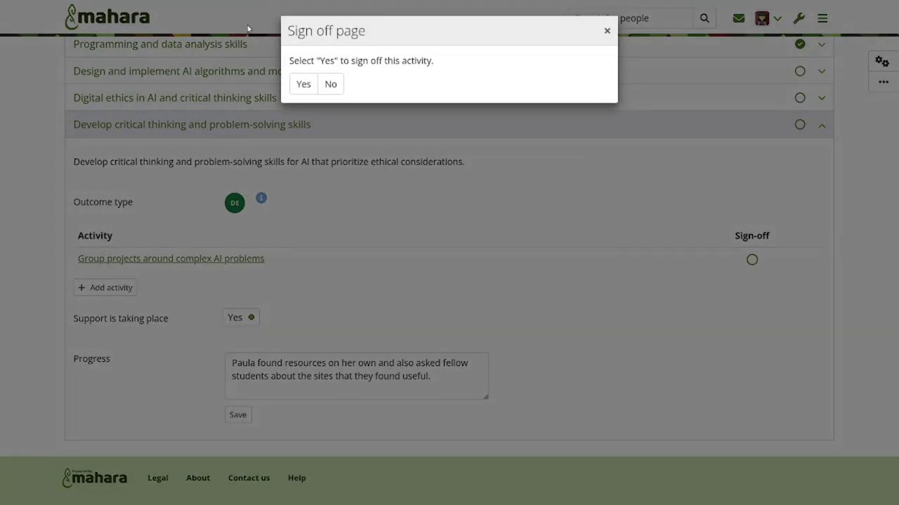
{"action": "left_click", "coordinate": [303, 83]}
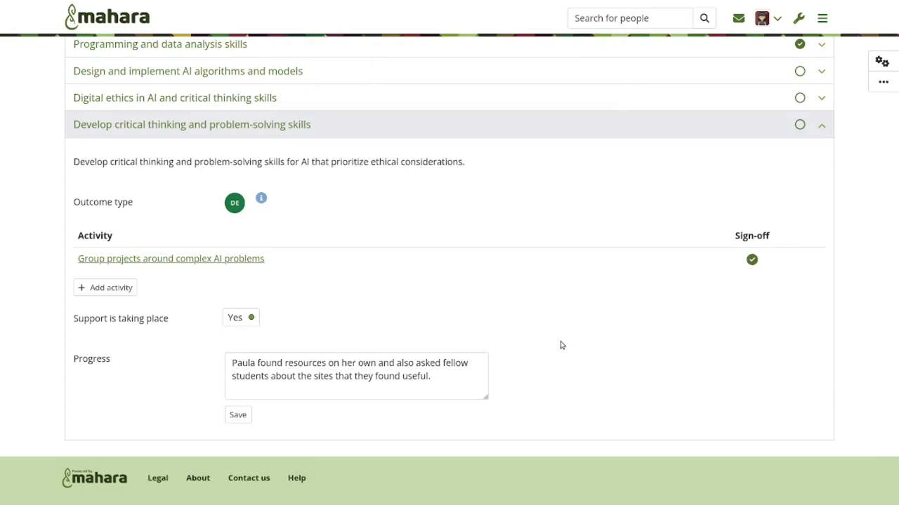
Expand the Fundamental concepts of AI outcome and compare its details with the critical thinking and problem-solving outcome
{"action": "scroll", "coordinate": [560, 345], "scroll_direction": "up", "scroll_amount": 2}
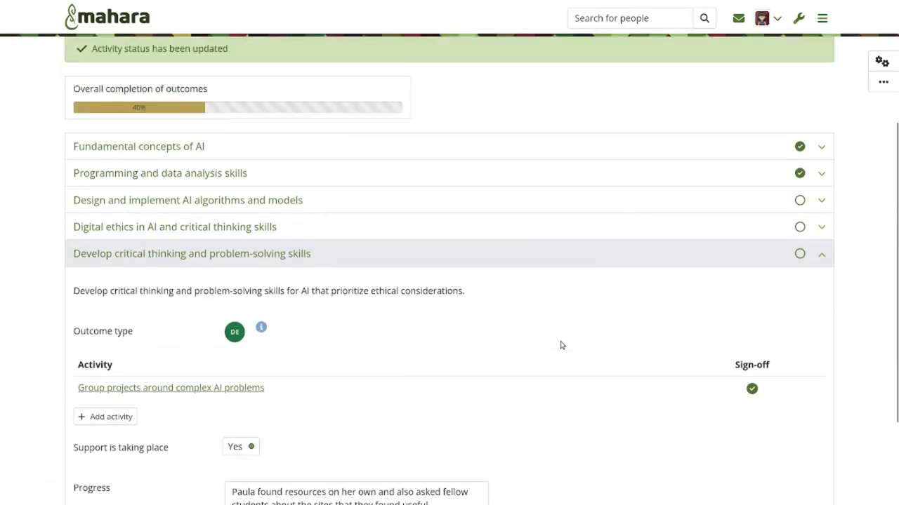
{"action": "left_click", "coordinate": [518, 145]}
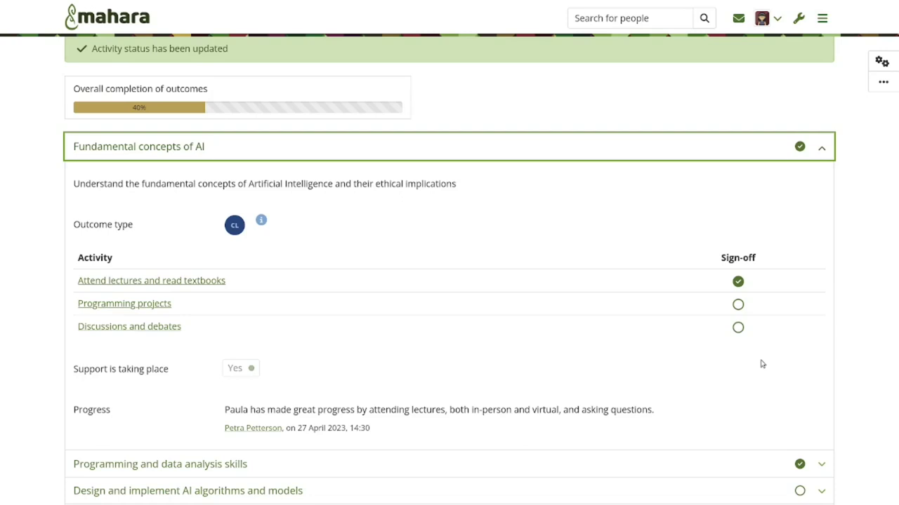
{"action": "scroll", "coordinate": [763, 364], "scroll_direction": "down", "scroll_amount": 6}
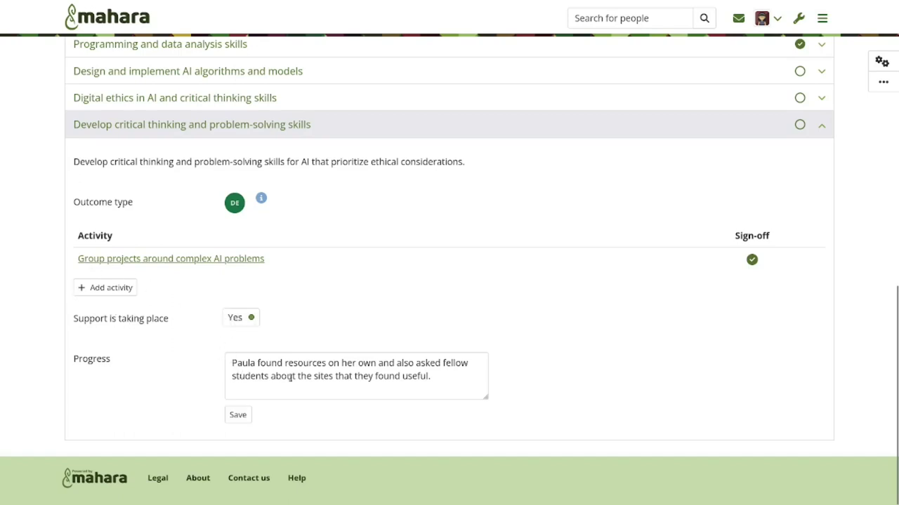
Mark the Develop critical thinking and problem-solving skills outcome as completed and expand it to review its details
{"action": "left_click", "coordinate": [799, 124]}
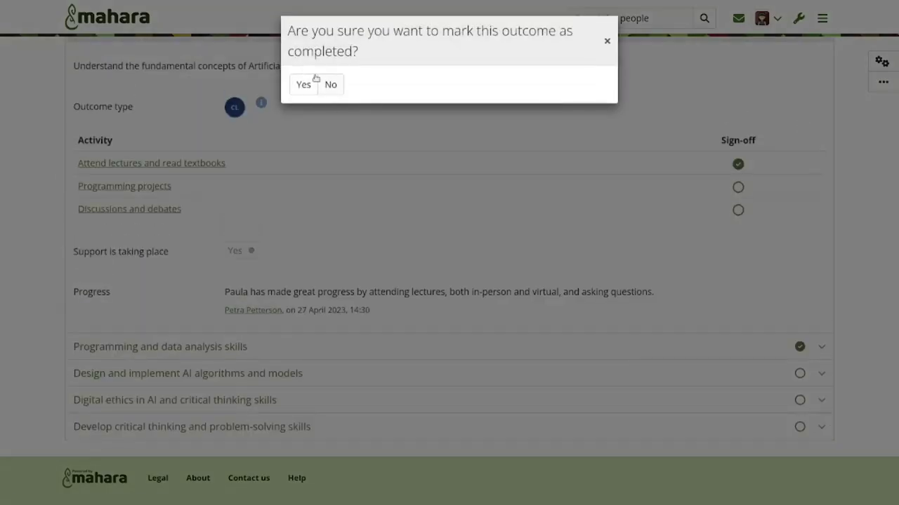
{"action": "left_click", "coordinate": [298, 89]}
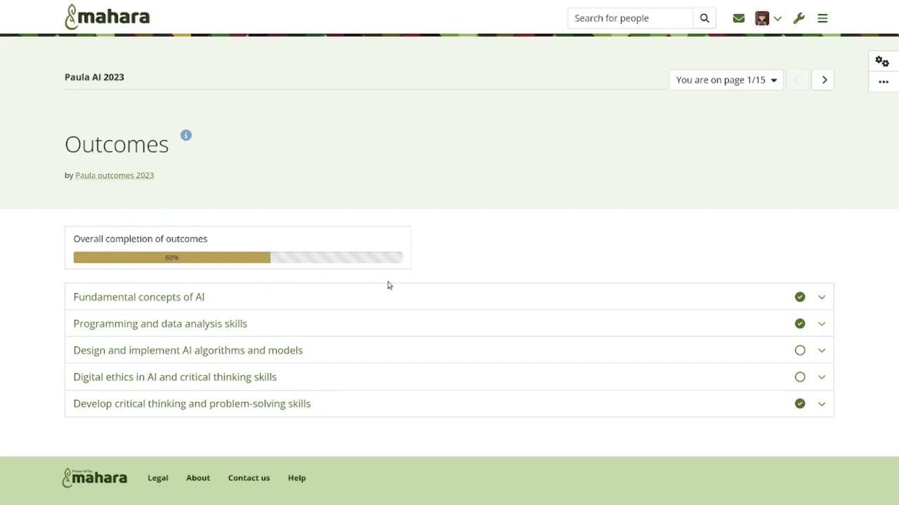
{"action": "left_click", "coordinate": [333, 403]}
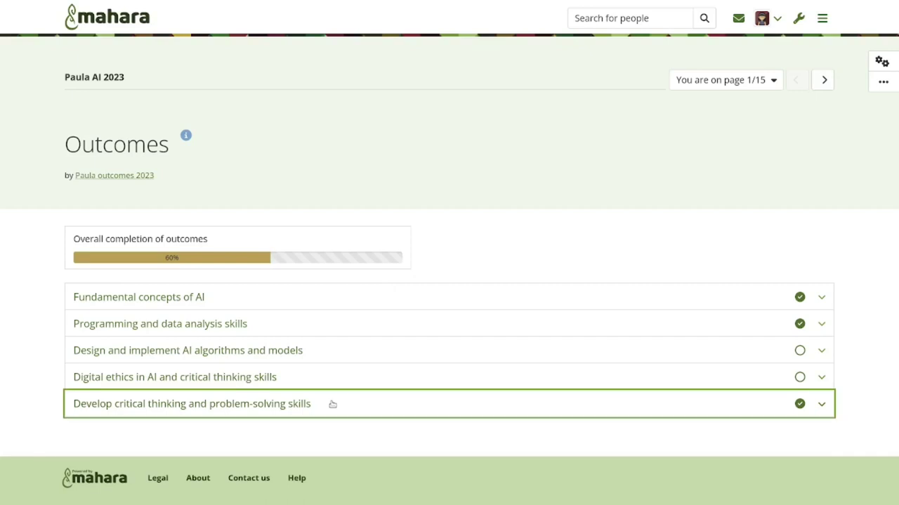
{"action": "scroll", "coordinate": [333, 402], "scroll_direction": "down", "scroll_amount": 3}
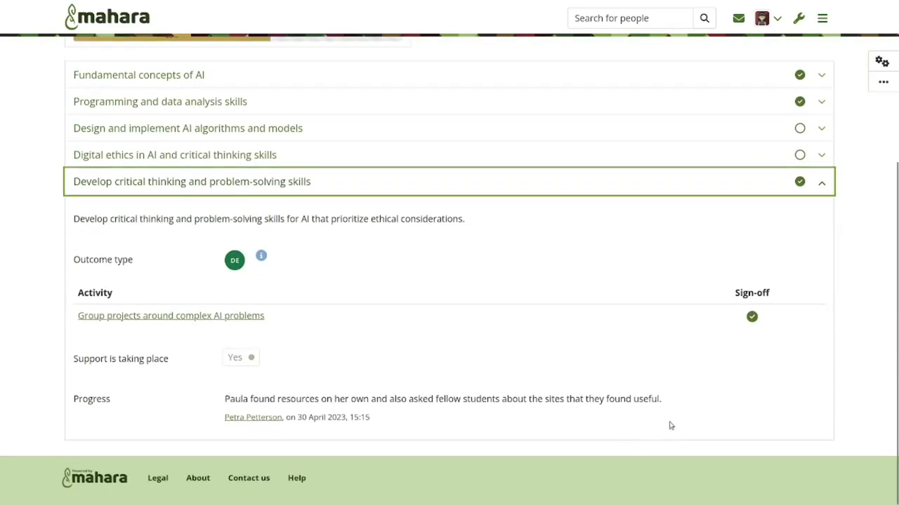
Revert the completion of the Develop critical thinking and problem-solving skills outcome and expand it to check its fields
{"action": "left_click", "coordinate": [799, 181]}
{"action": "left_click", "coordinate": [304, 83]}
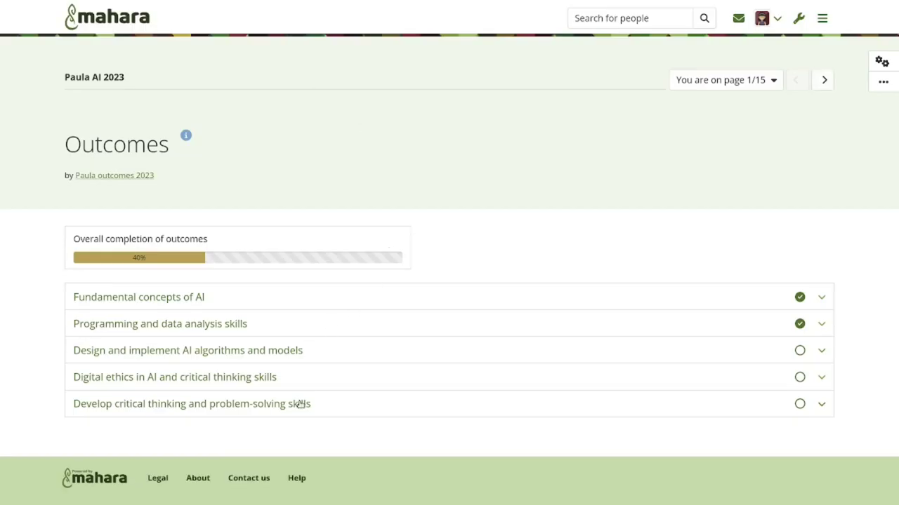
{"action": "left_click", "coordinate": [300, 403]}
{"action": "scroll", "coordinate": [300, 405], "scroll_direction": "down", "scroll_amount": 3}
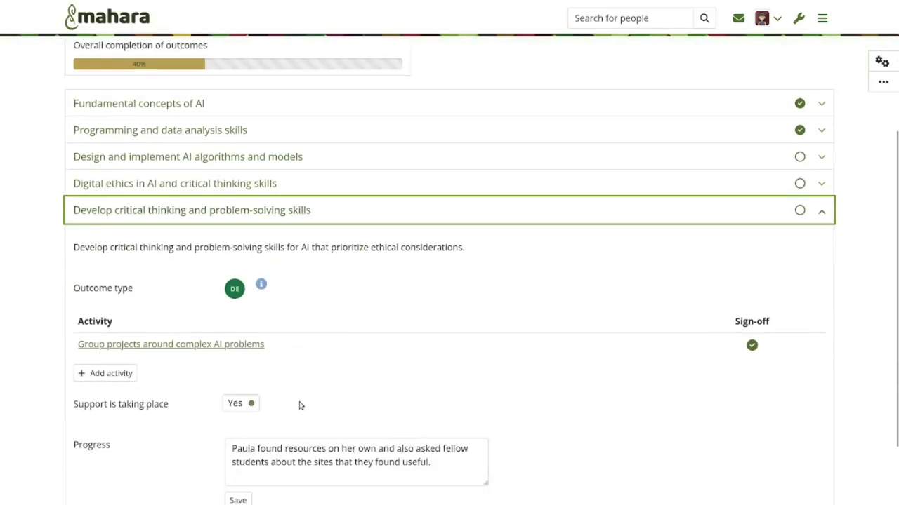
{"action": "scroll", "coordinate": [300, 405], "scroll_direction": "down", "scroll_amount": 1}
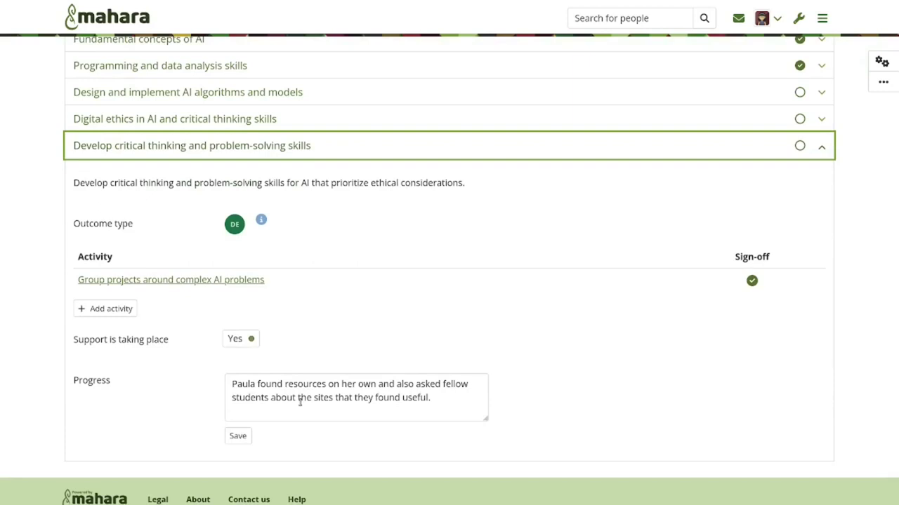
Open the Discussions and debates activity under the Fundamental concepts of AI outcome and add a non-retractable Checkpoint block
{"action": "scroll", "coordinate": [299, 401], "scroll_direction": "up", "scroll_amount": 4}
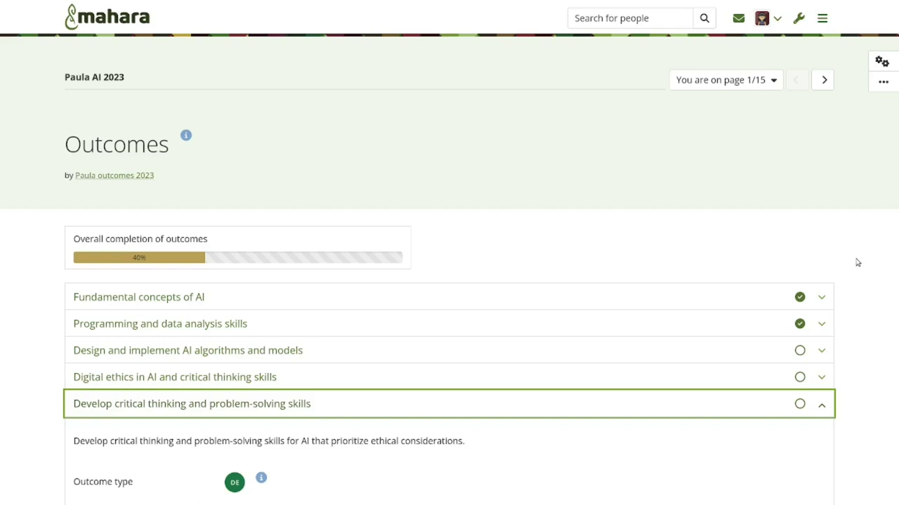
{"action": "left_click", "coordinate": [658, 301]}
{"action": "scroll", "coordinate": [658, 302], "scroll_direction": "down", "scroll_amount": 3}
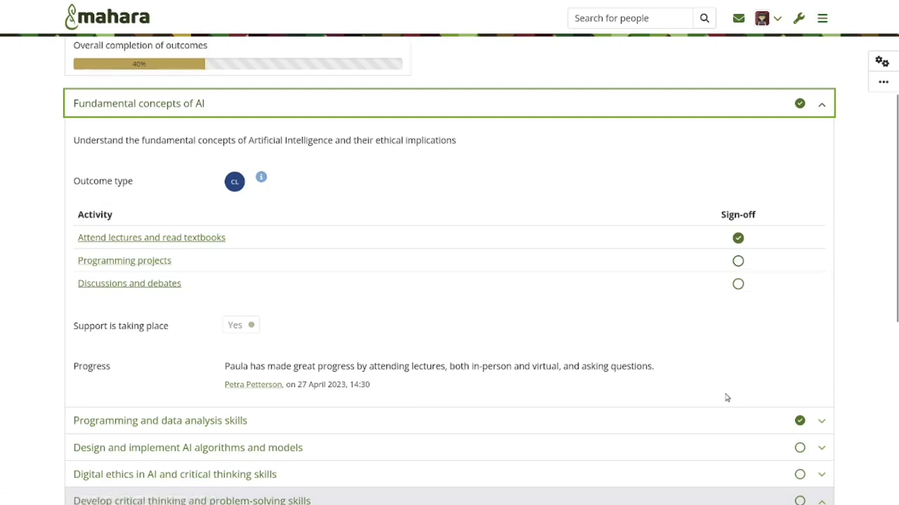
{"action": "scroll", "coordinate": [728, 385], "scroll_direction": "down", "scroll_amount": 1}
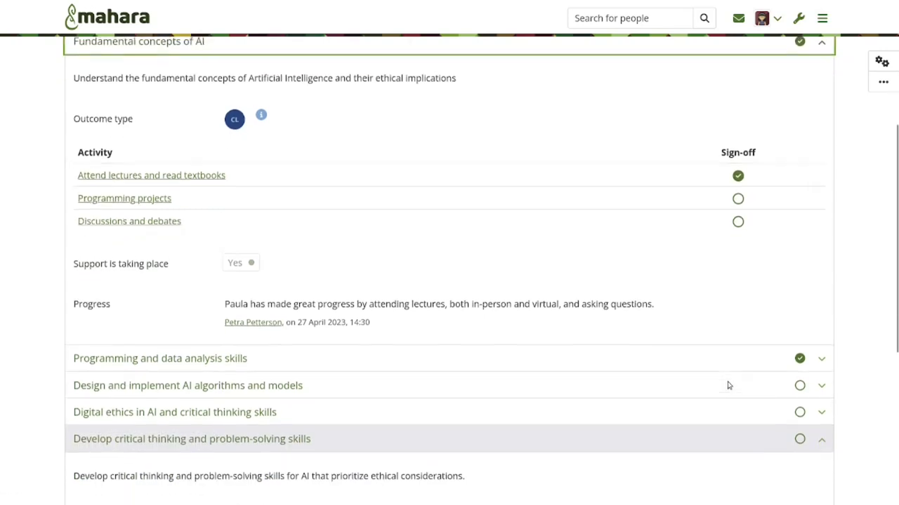
{"action": "left_click", "coordinate": [174, 219]}
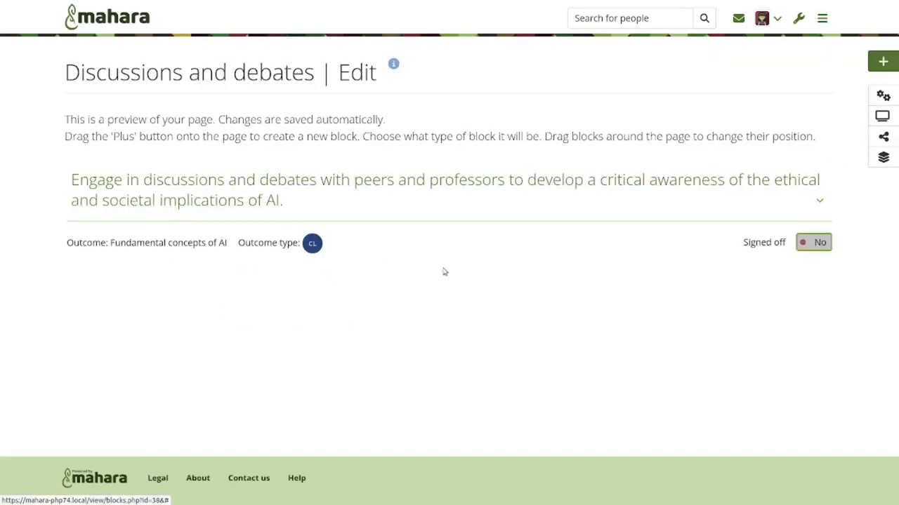
{"action": "left_click_drag", "start_coordinate": [883, 62], "coordinate": [523, 288]}
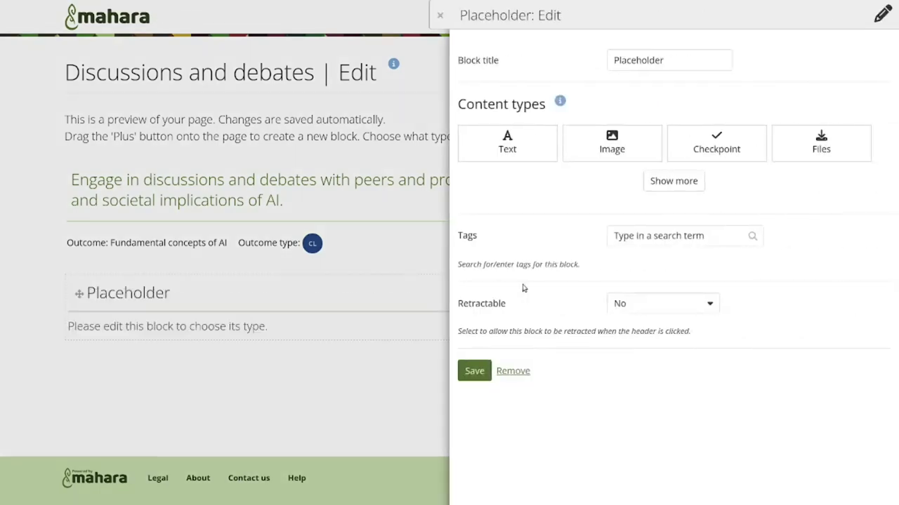
{"action": "left_click", "coordinate": [733, 148]}
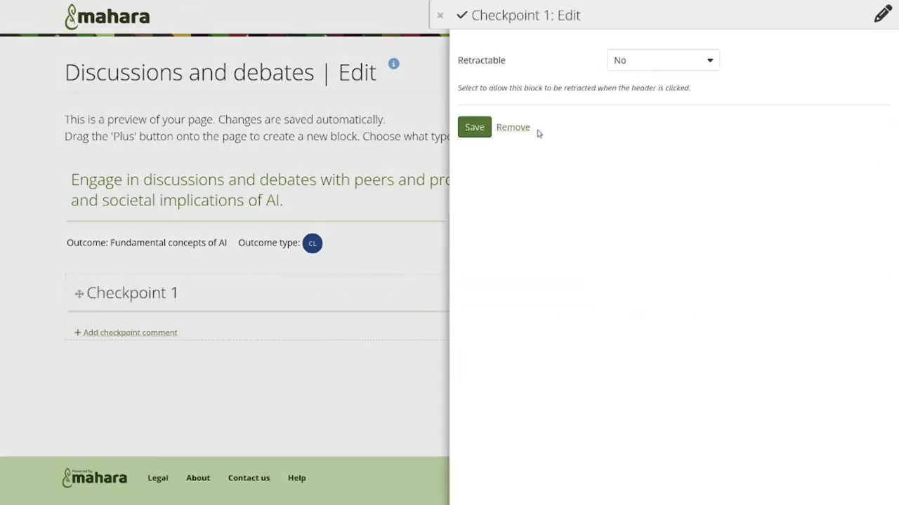
{"action": "left_click", "coordinate": [474, 128]}
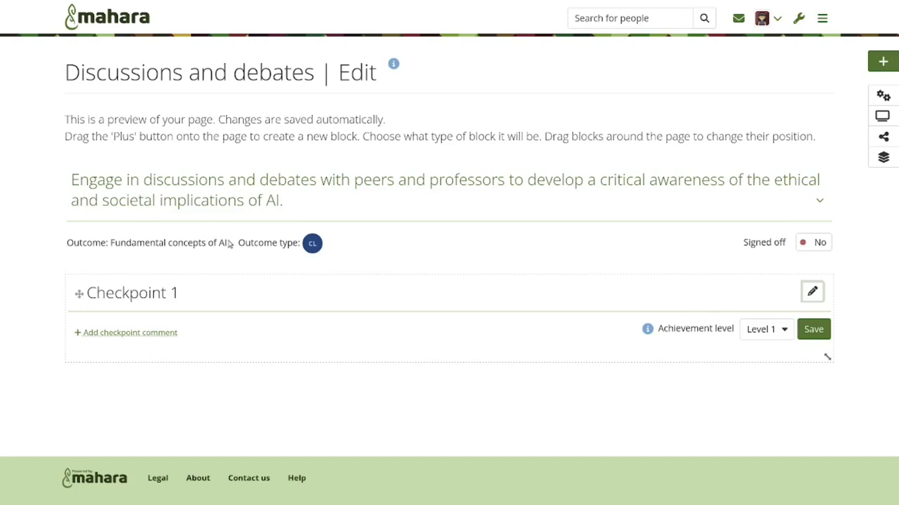
Expand the Discussions and debates activity description and examine its Strategies and support, Resources and Learner support fields
{"action": "left_click", "coordinate": [421, 203]}
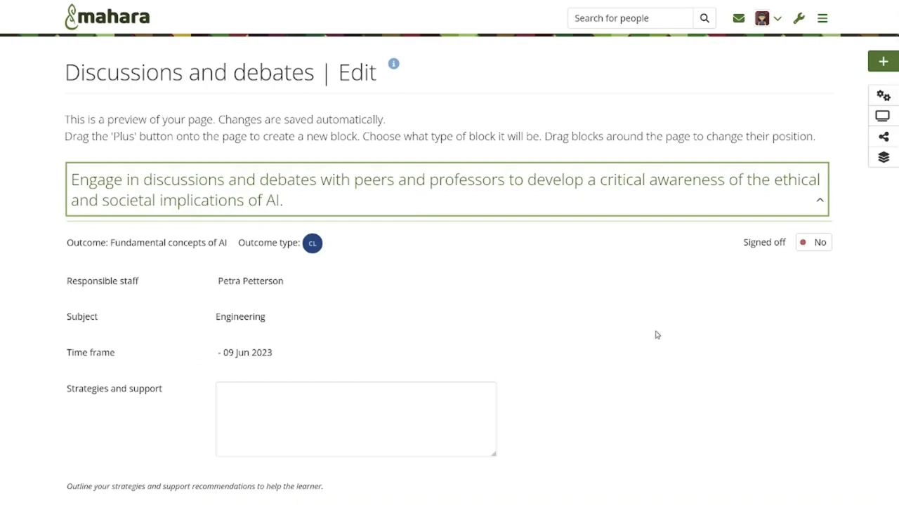
{"action": "scroll", "coordinate": [656, 335], "scroll_direction": "down", "scroll_amount": 4}
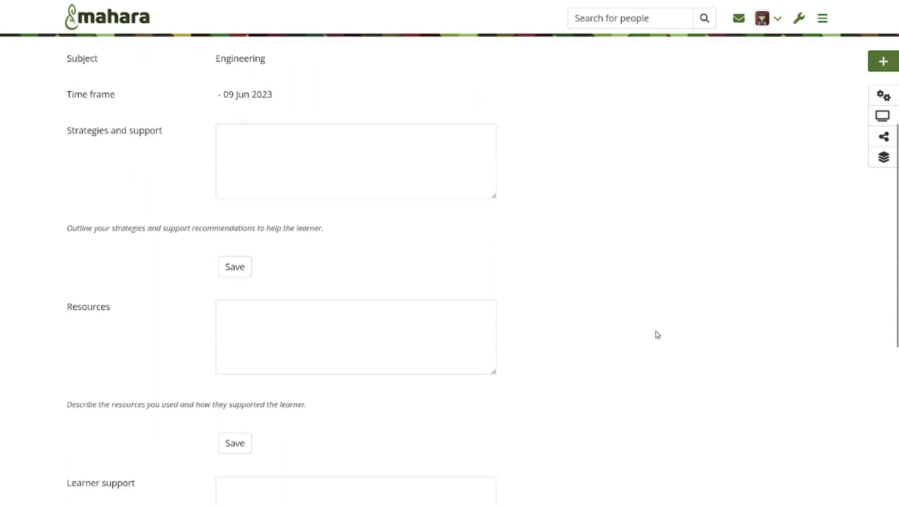
{"action": "scroll", "coordinate": [656, 335], "scroll_direction": "down", "scroll_amount": 1}
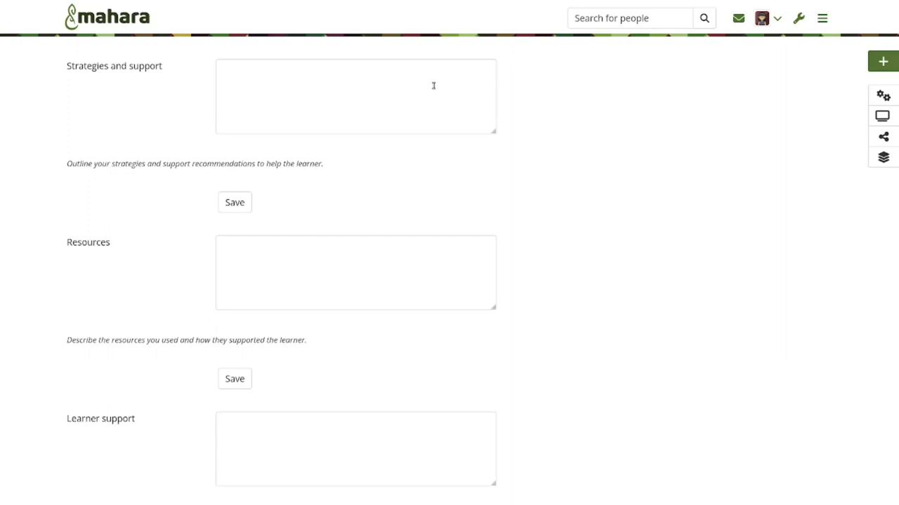
Display the Discussions and debates page, look through the portfolio's page list, and return to the Outcomes overview
{"action": "left_click", "coordinate": [876, 115]}
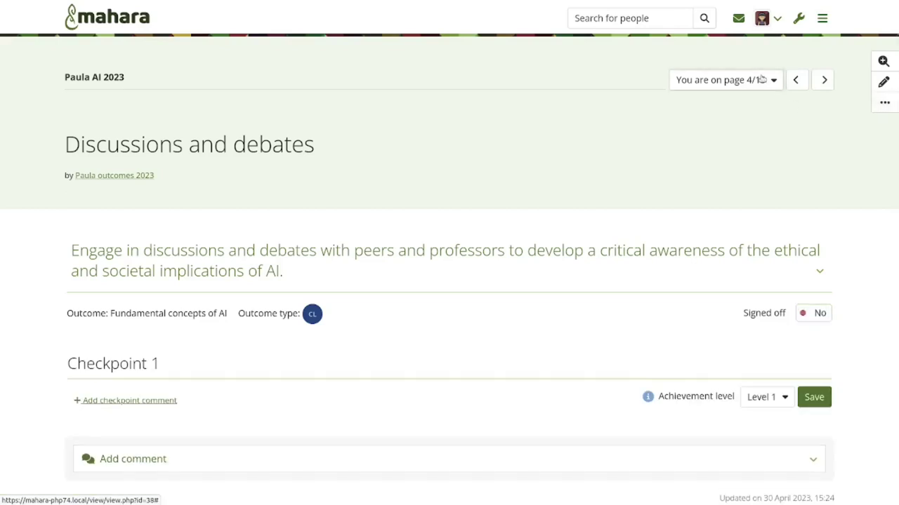
{"action": "left_click", "coordinate": [762, 79]}
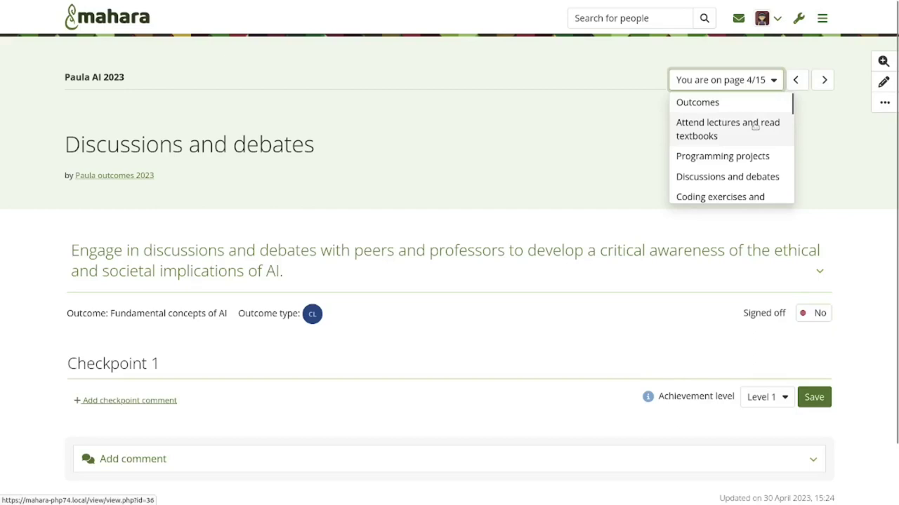
{"action": "scroll", "coordinate": [755, 127], "scroll_direction": "down", "scroll_amount": 5}
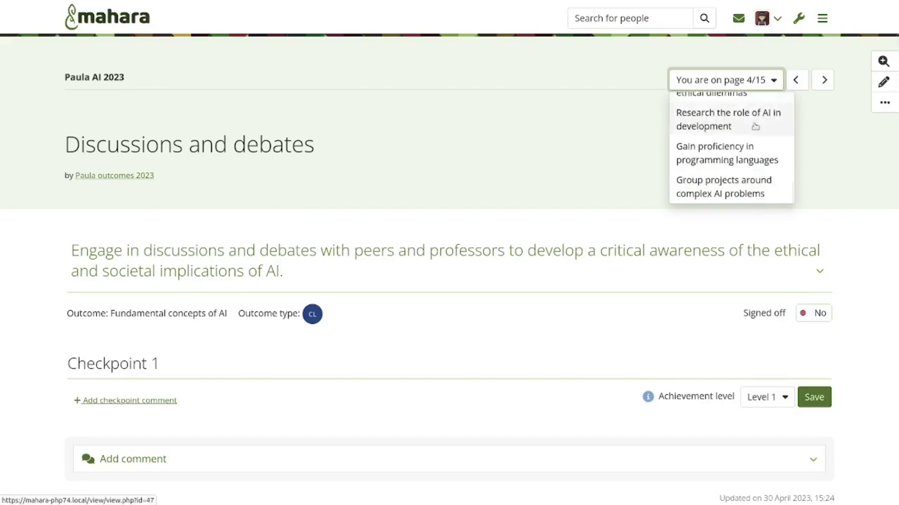
{"action": "scroll", "coordinate": [755, 126], "scroll_direction": "up", "scroll_amount": 5}
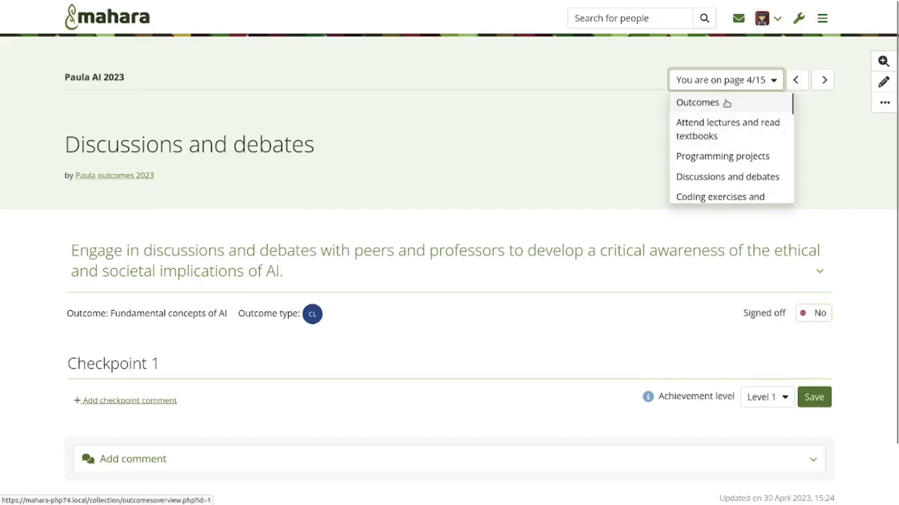
{"action": "left_click", "coordinate": [727, 102]}
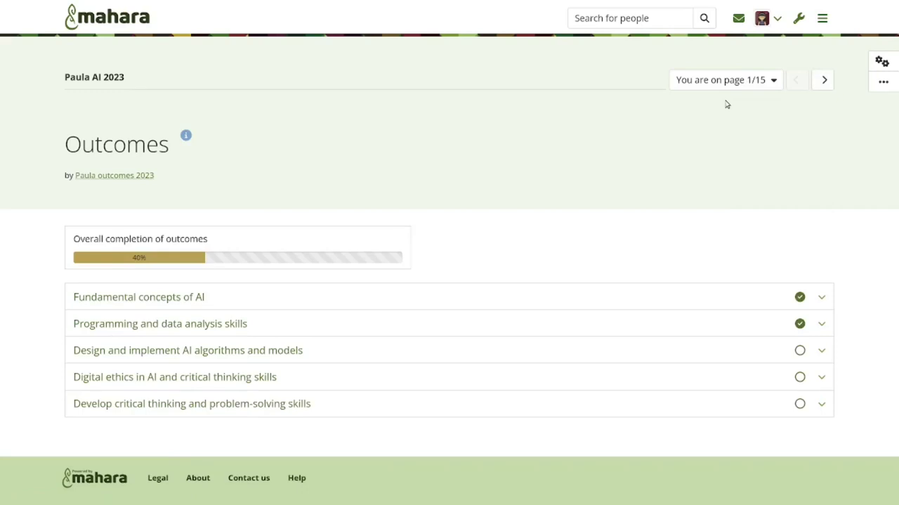
Expand the Develop critical thinking and problem-solving skills outcome and examine its activity, support and progress fields
{"action": "left_click", "coordinate": [420, 408]}
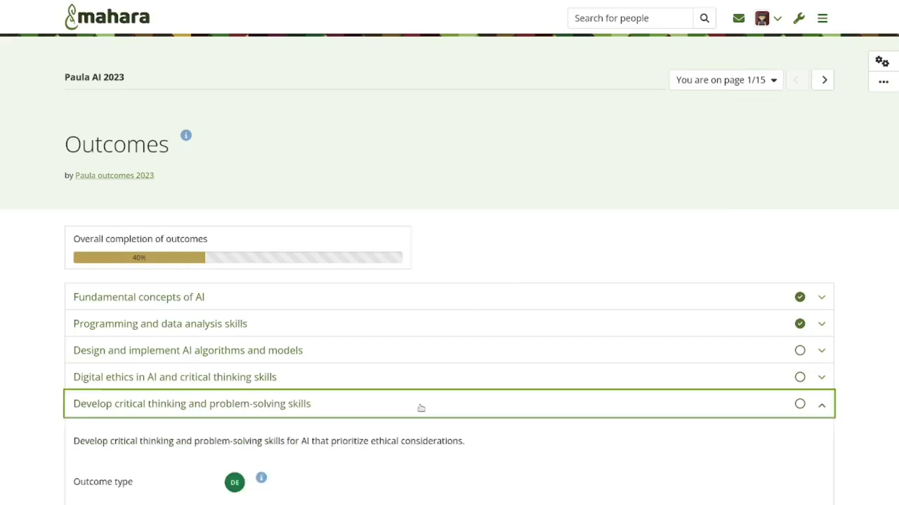
{"action": "scroll", "coordinate": [420, 408], "scroll_direction": "down", "scroll_amount": 4}
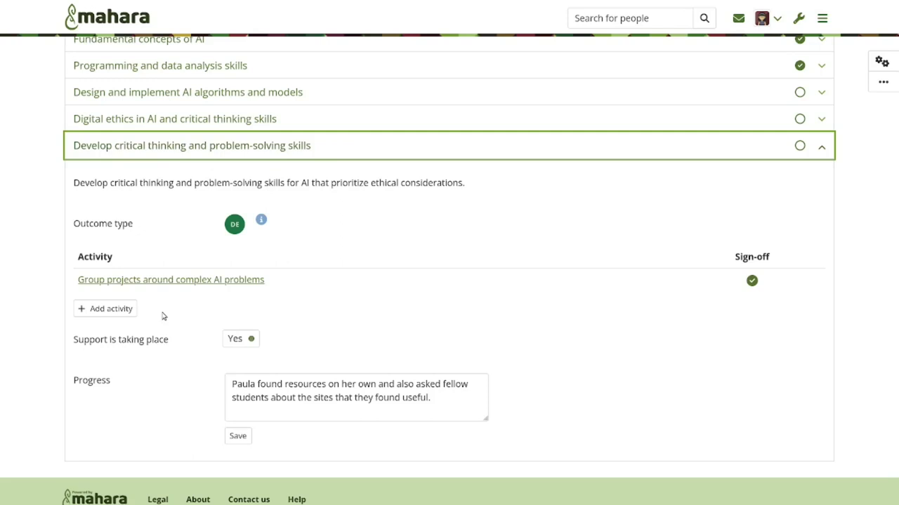
{"action": "scroll", "coordinate": [355, 263], "scroll_direction": "up", "scroll_amount": 2}
Open the Ethical and societal implications of AI activity under the Digital ethics outcome and examine its checkpoints
{"action": "left_click", "coordinate": [343, 247]}
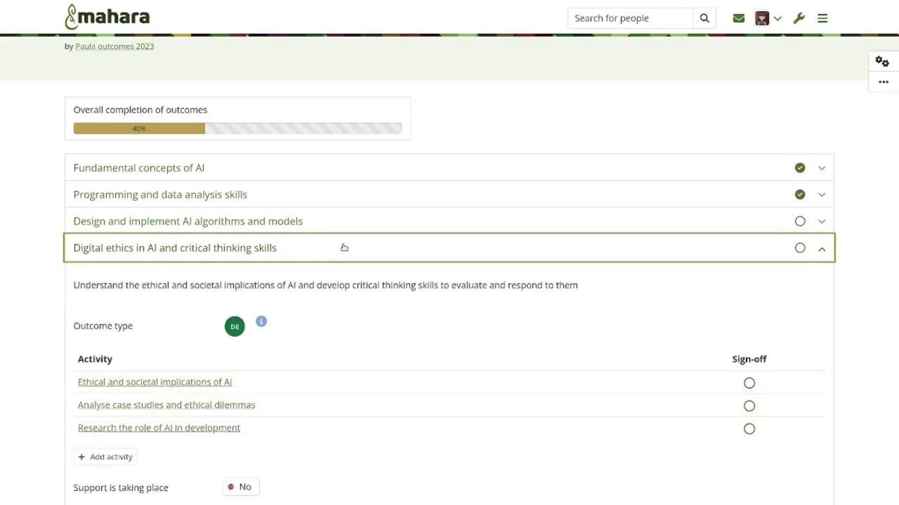
{"action": "left_click", "coordinate": [212, 381]}
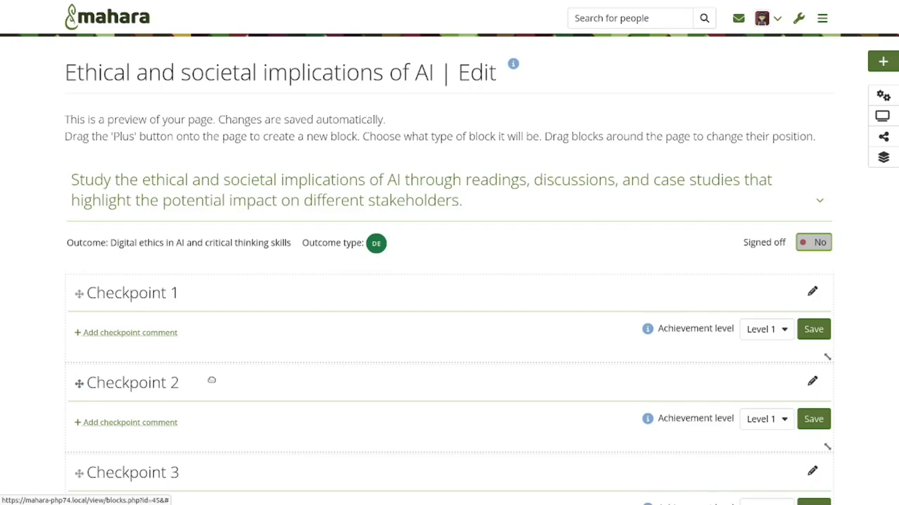
{"action": "scroll", "coordinate": [211, 379], "scroll_direction": "down", "scroll_amount": 3}
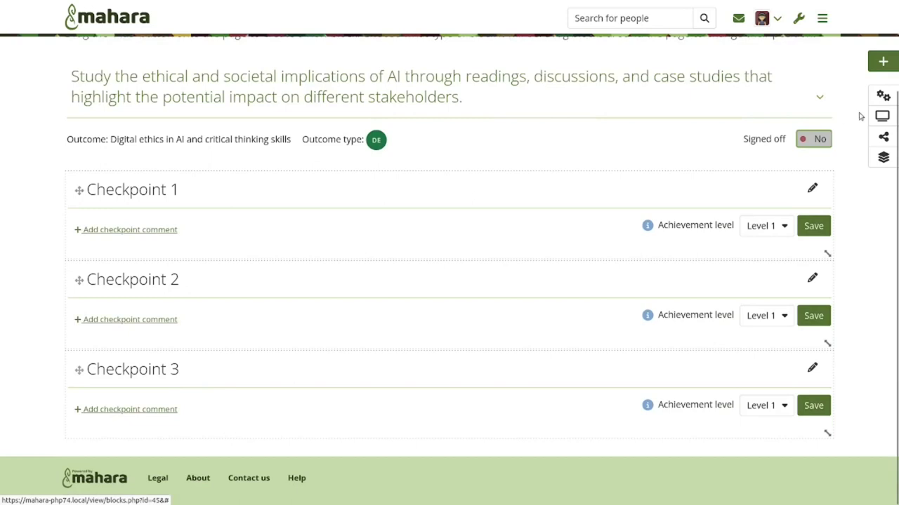
Add a new block between Checkpoint 1 and Checkpoint 2, view its content types, and discard the block
{"action": "left_click_drag", "start_coordinate": [883, 61], "coordinate": [622, 281]}
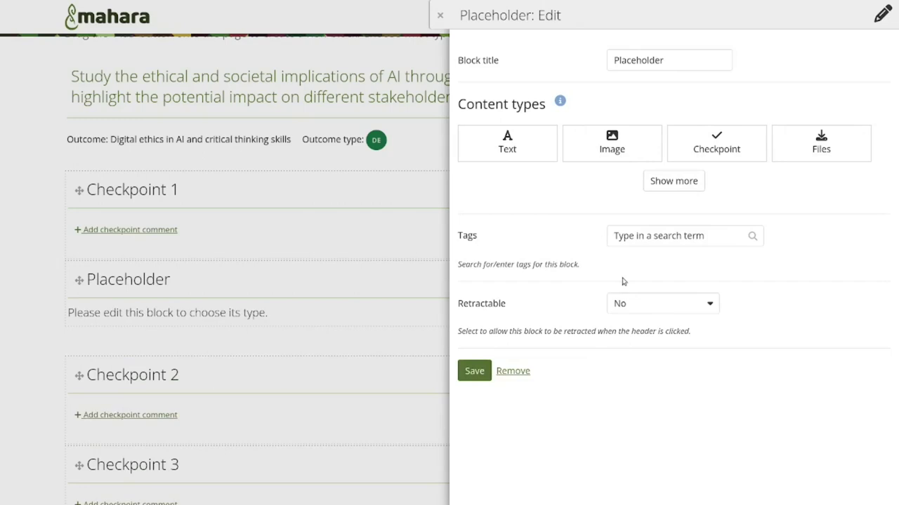
{"action": "left_click", "coordinate": [440, 15]}
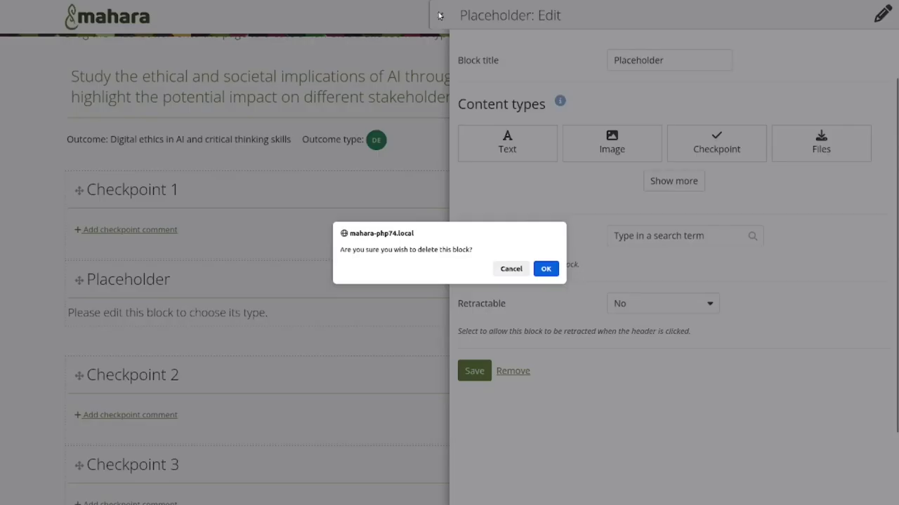
{"action": "left_click", "coordinate": [542, 270]}
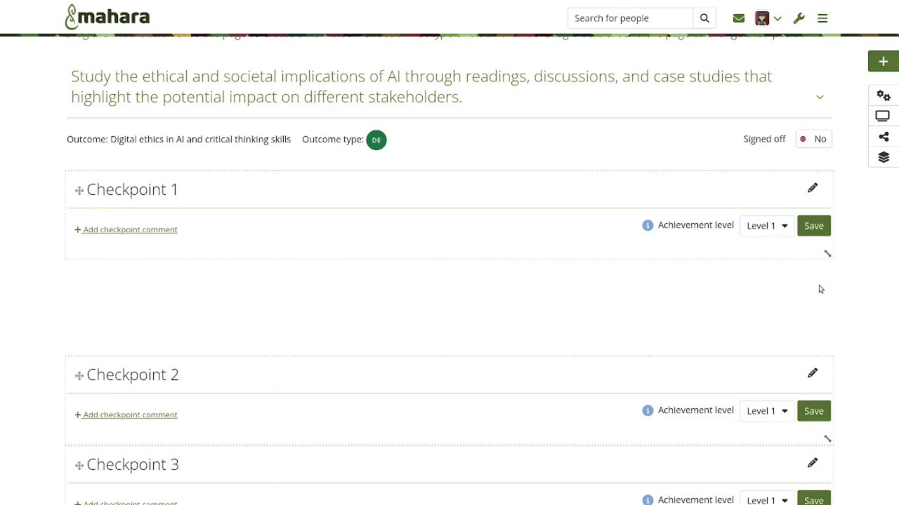
Display the Ethical and societal implications of AI page and return to the portfolio's Outcomes overview
{"action": "scroll", "coordinate": [819, 290], "scroll_direction": "up", "scroll_amount": 3}
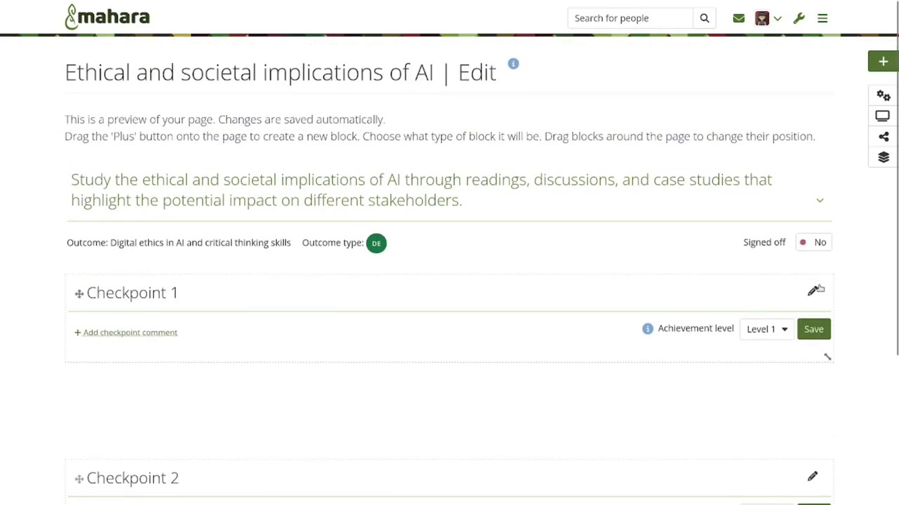
{"action": "left_click", "coordinate": [880, 117]}
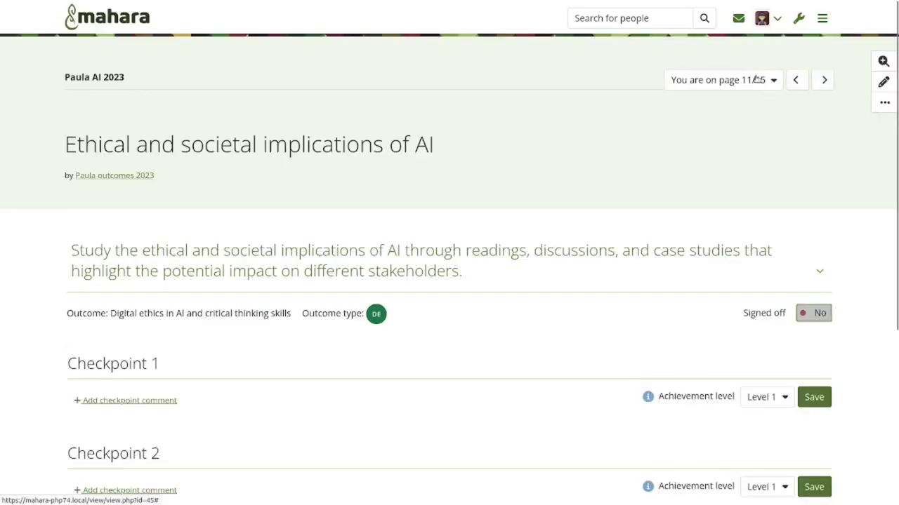
{"action": "left_click", "coordinate": [744, 79]}
{"action": "left_click", "coordinate": [721, 103]}
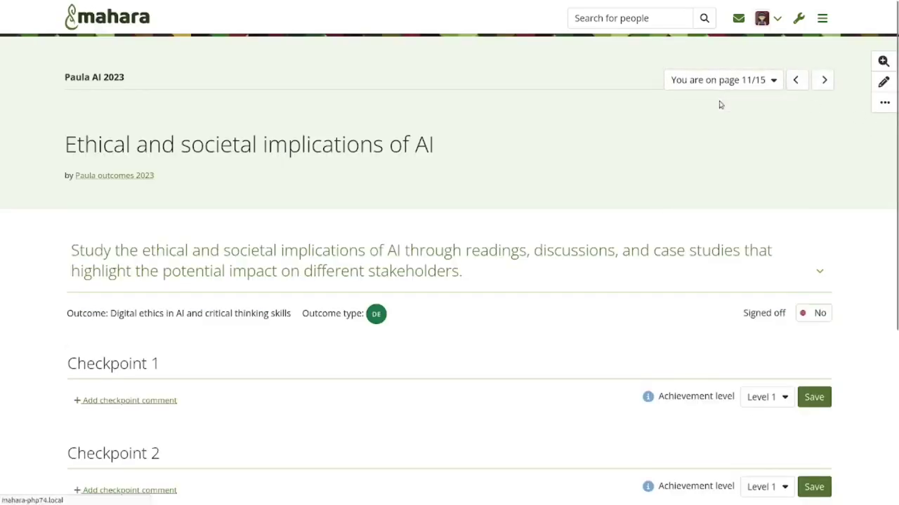